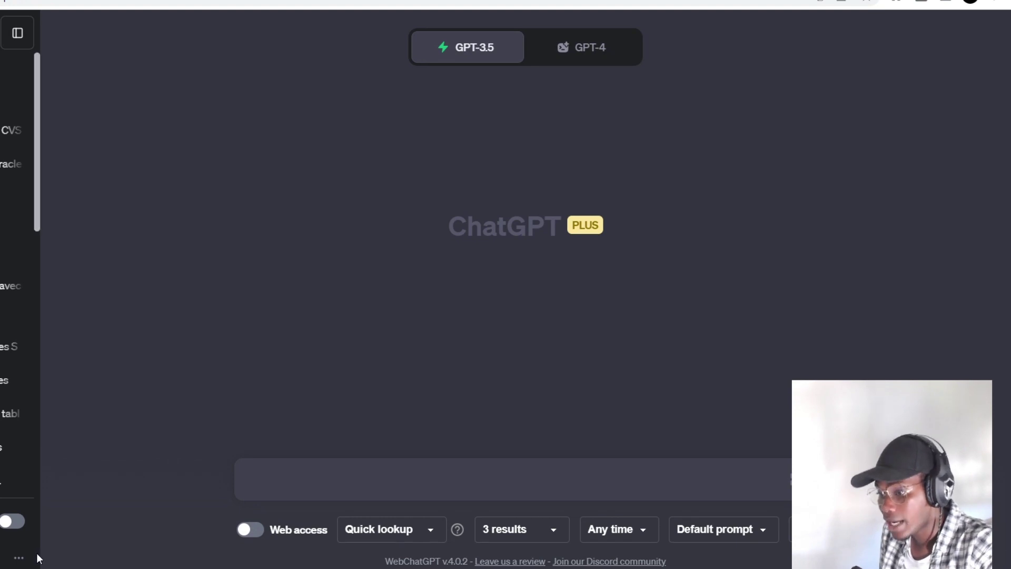
Turn the Code interpreter beta feature off and back on in the ChatGPT settings, leaving the settings closed
{"action": "left_click", "coordinate": [26, 565]}
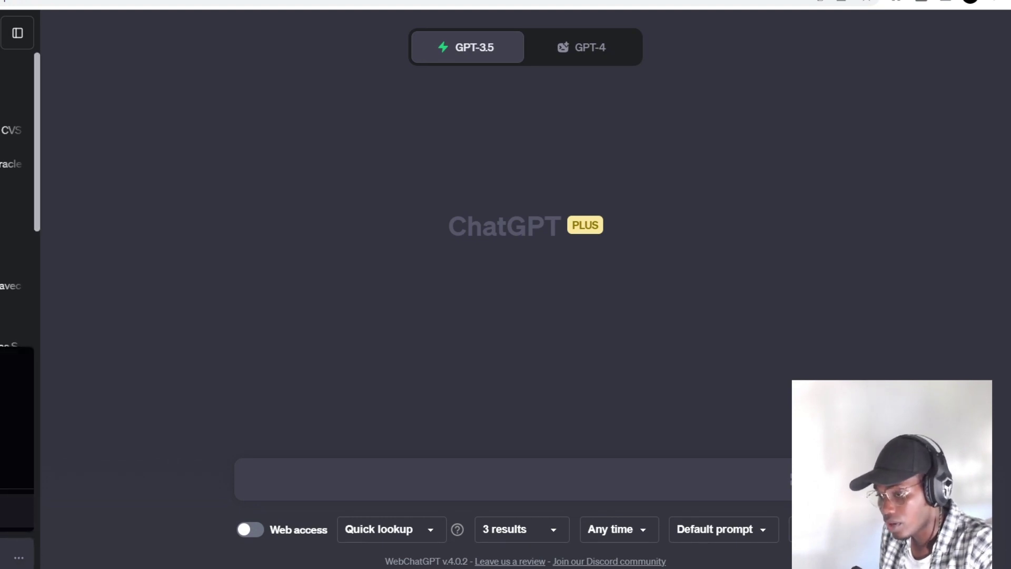
{"action": "left_click", "coordinate": [17, 466]}
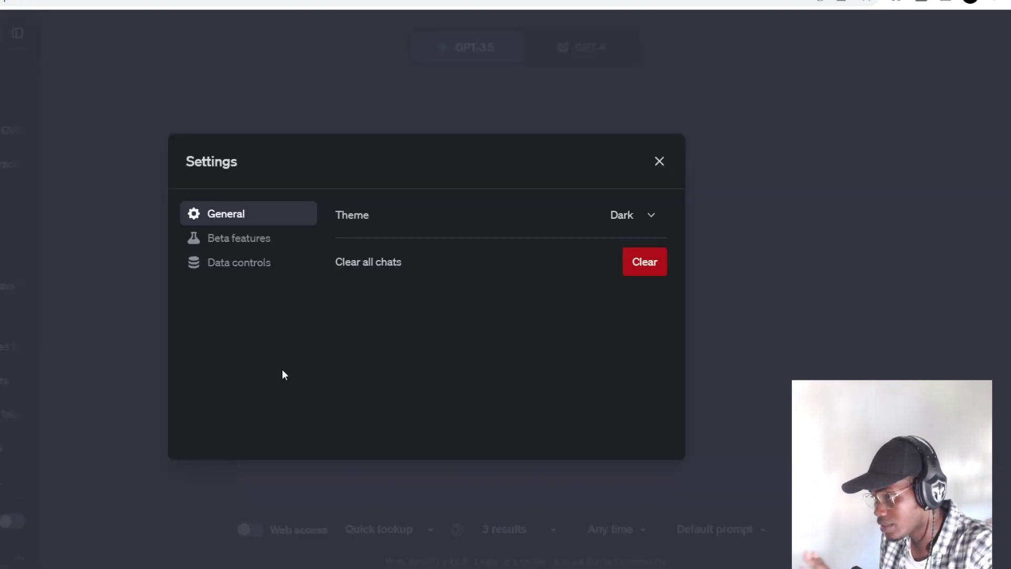
{"action": "left_click", "coordinate": [237, 246]}
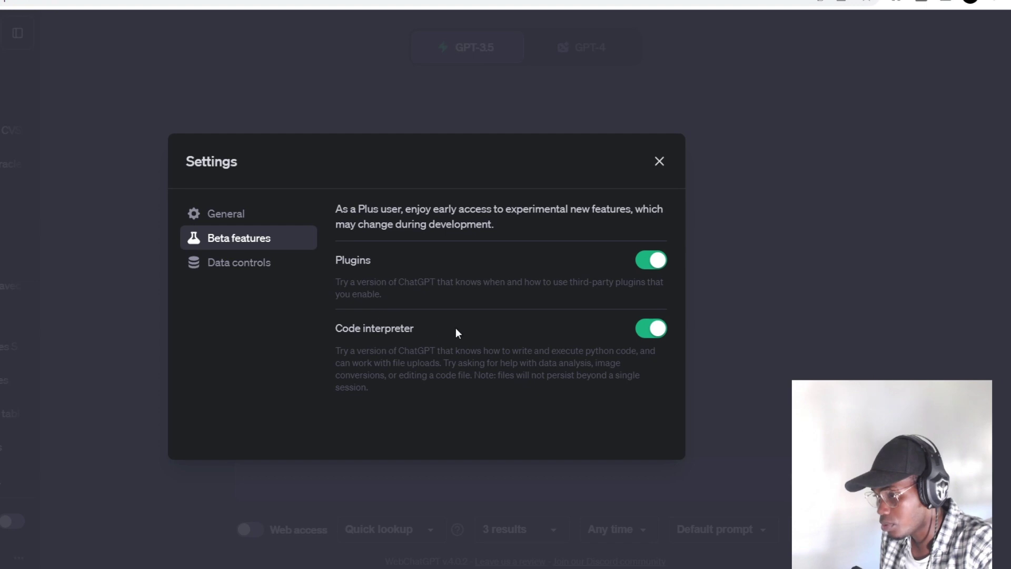
{"action": "left_click", "coordinate": [650, 332]}
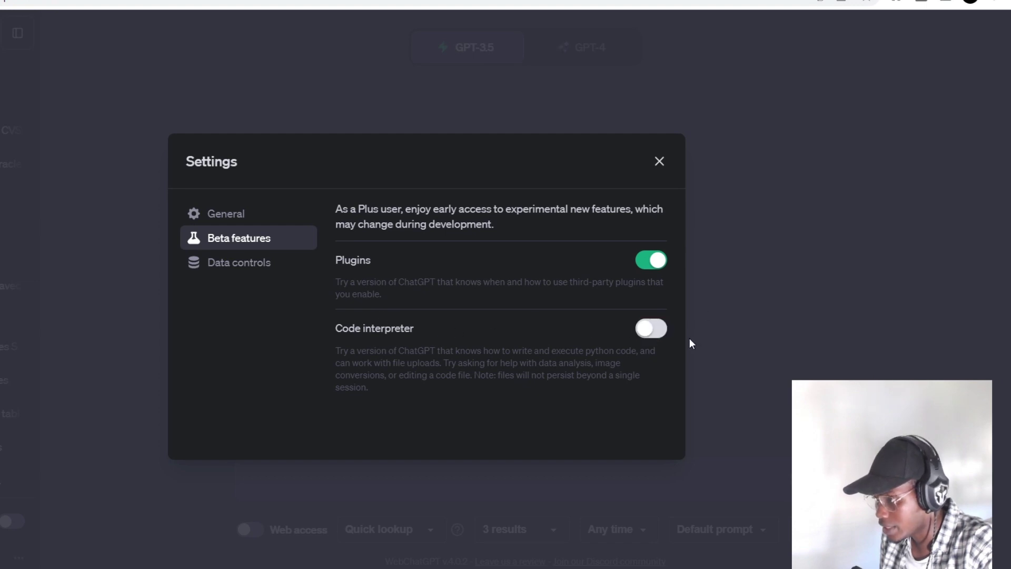
{"action": "left_click", "coordinate": [650, 329]}
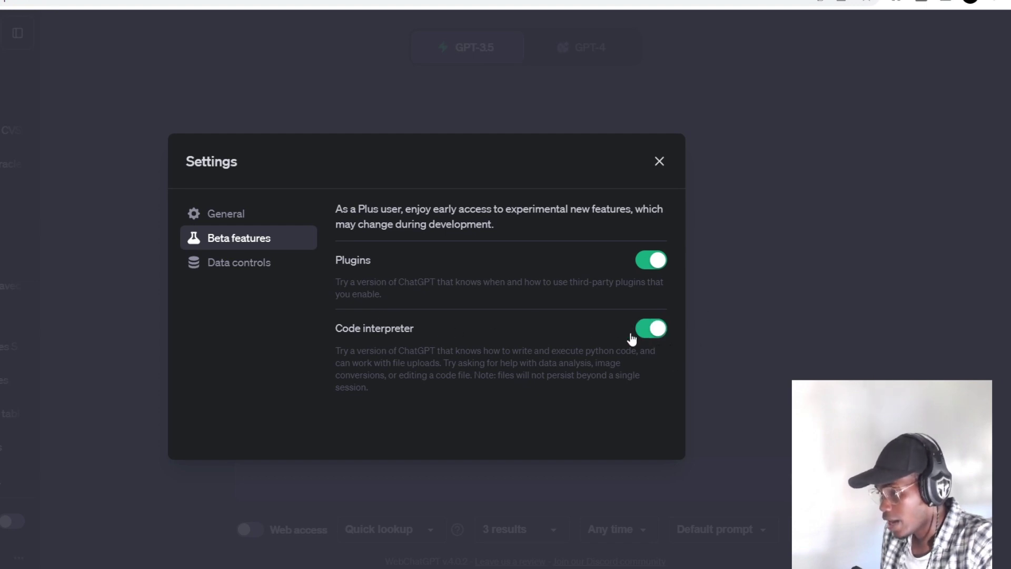
{"action": "left_click", "coordinate": [825, 202]}
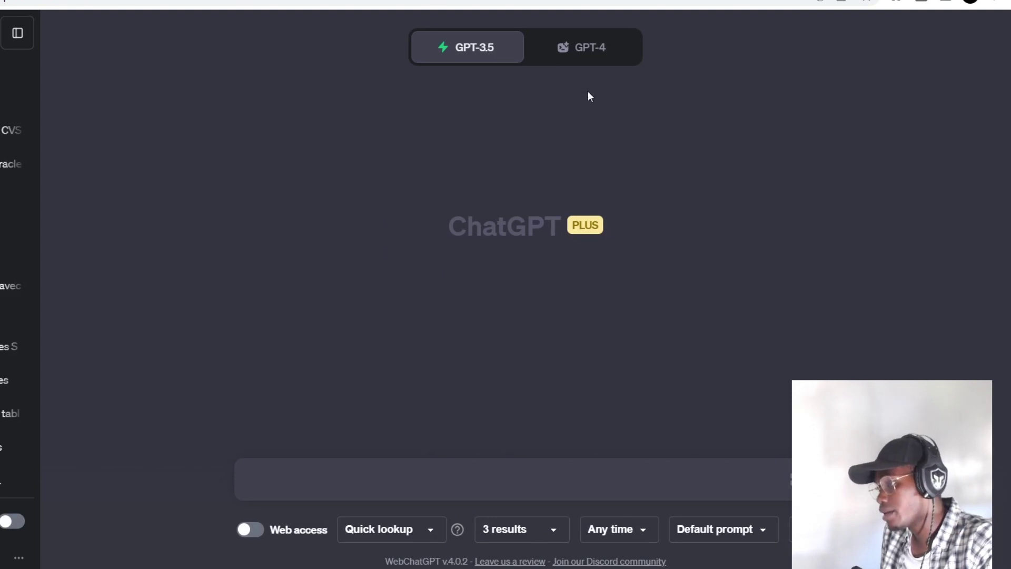
Select GPT-4 with the Code Interpreter mode for the new chat
{"action": "left_click", "coordinate": [590, 51]}
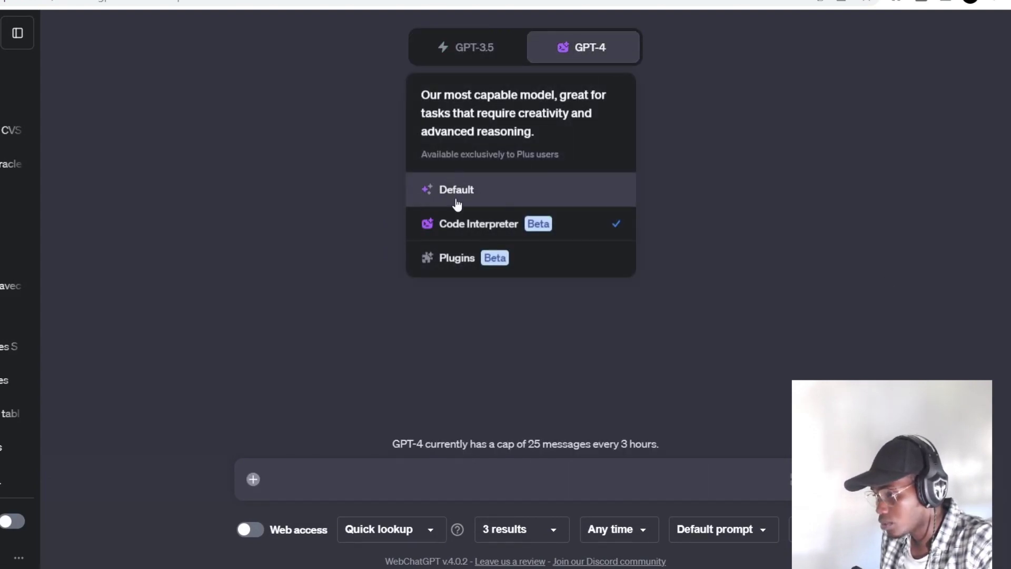
{"action": "left_click", "coordinate": [451, 232]}
{"action": "mouse_move", "coordinate": [581, 60]}
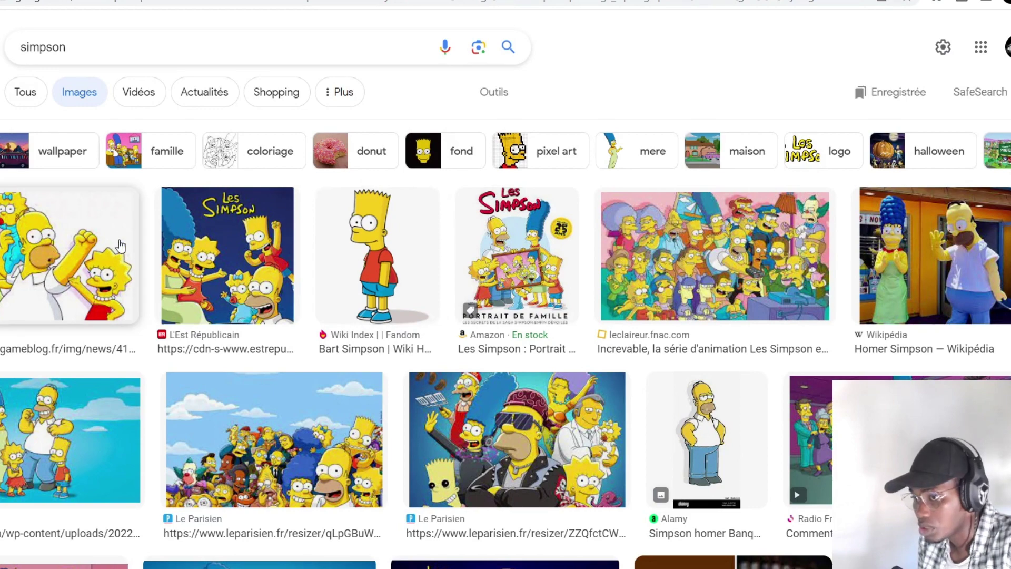
Save the Gameblog Simpsons family picture from the image results and attach it to the ChatGPT message
{"action": "left_click", "coordinate": [134, 252]}
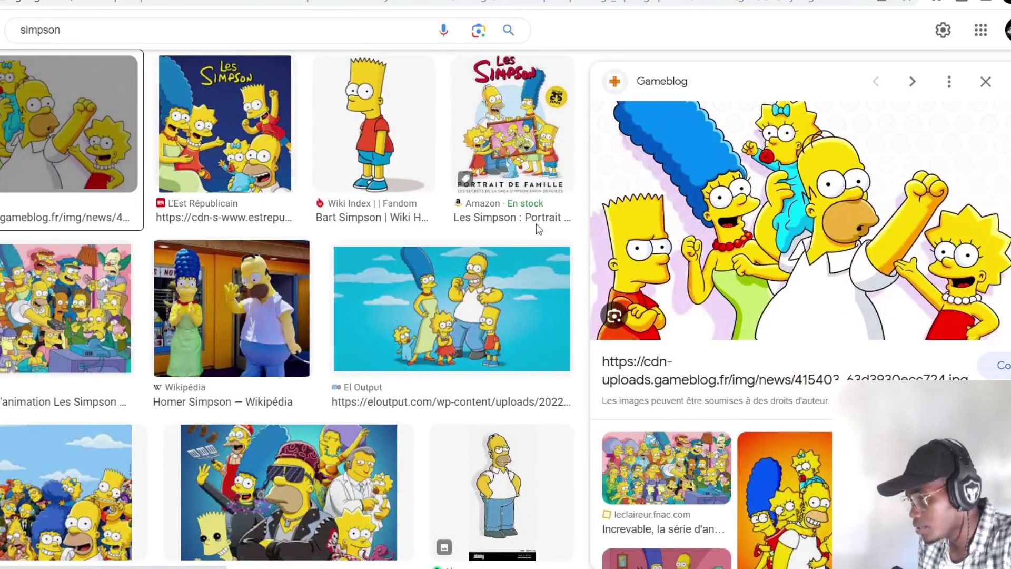
{"action": "right_click", "coordinate": [776, 189]}
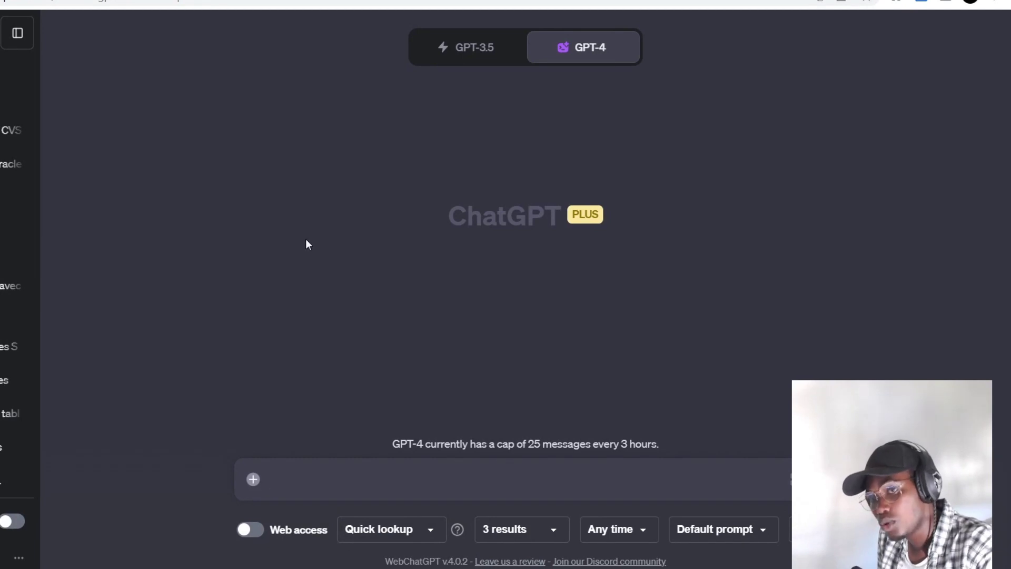
{"action": "left_click", "coordinate": [253, 479]}
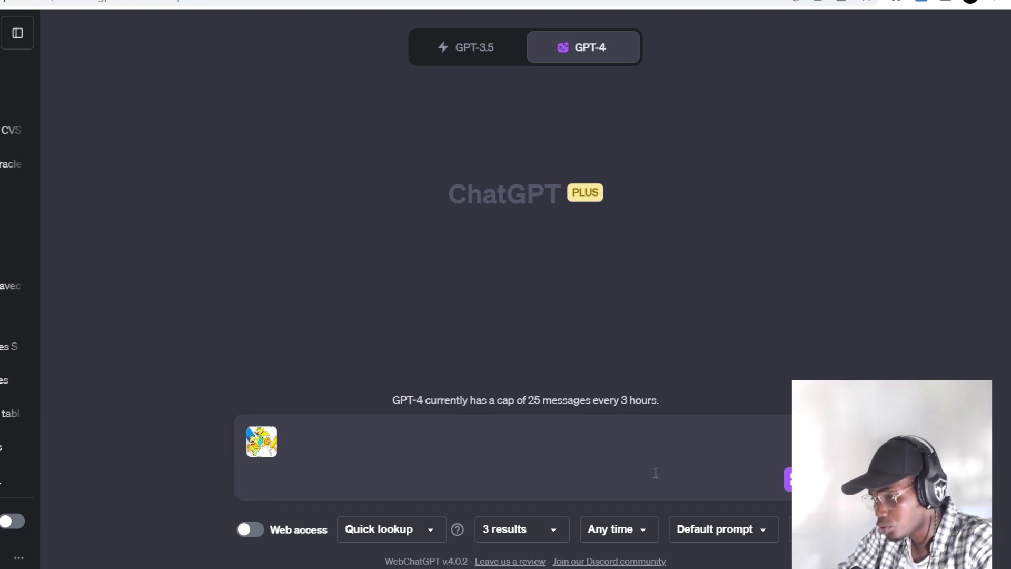
Send the prompt "transforme moi cette image en blanc noir ." with the attached picture
{"action": "type", "text": "transf"}
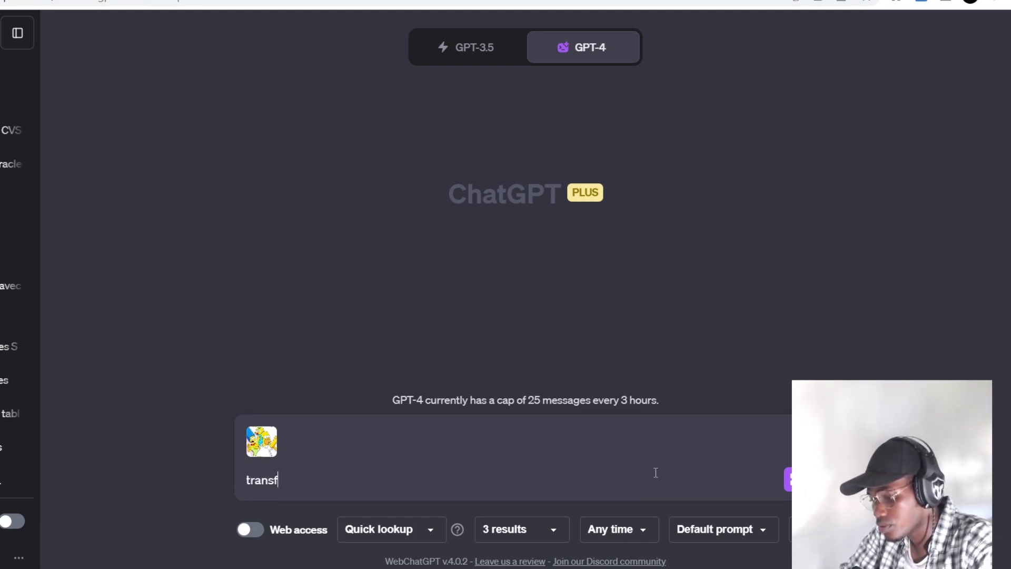
{"action": "type", "text": "orme moi cet"}
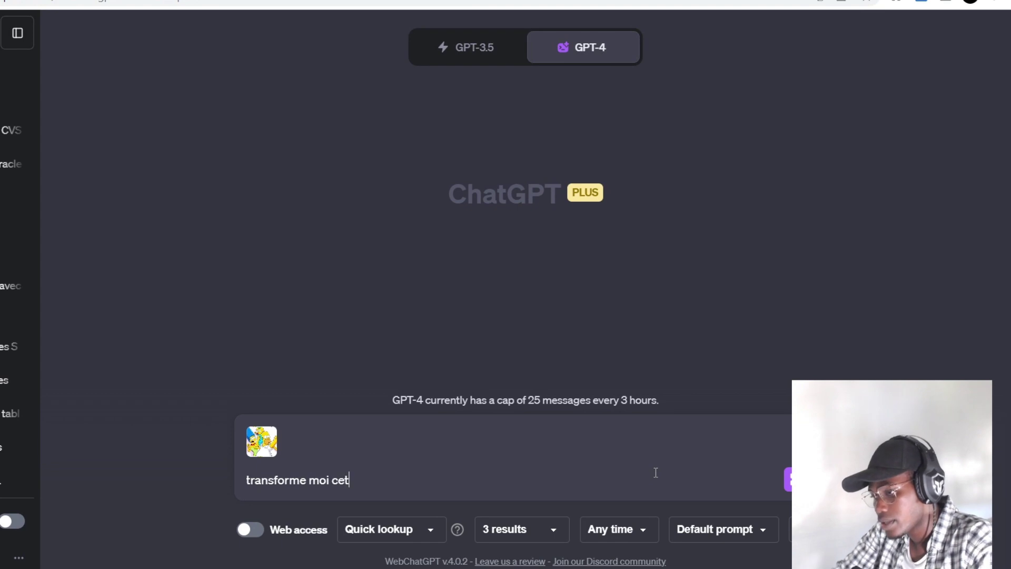
{"action": "type", "text": "te image en "}
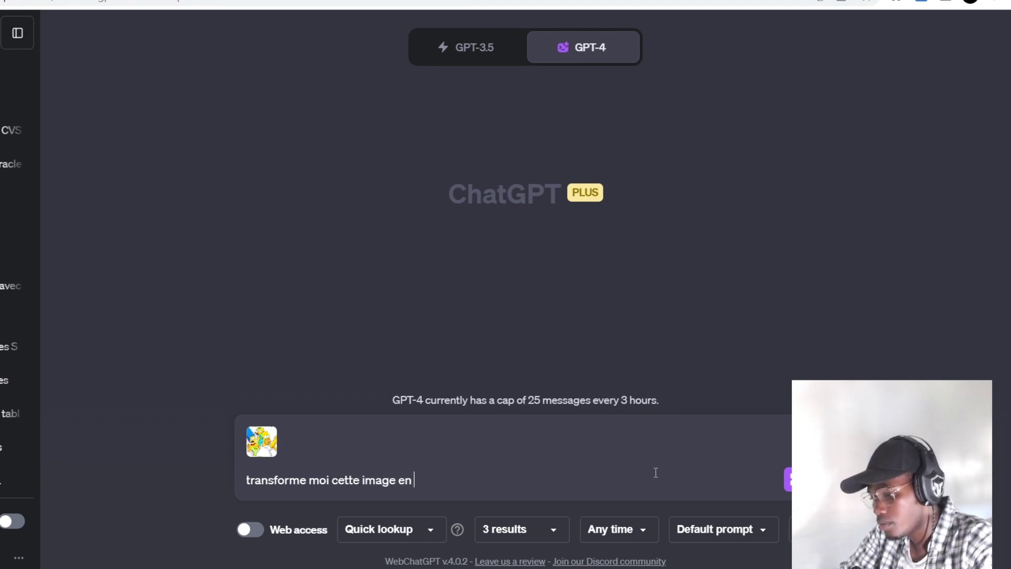
{"action": "type", "text": "blanc noie"}
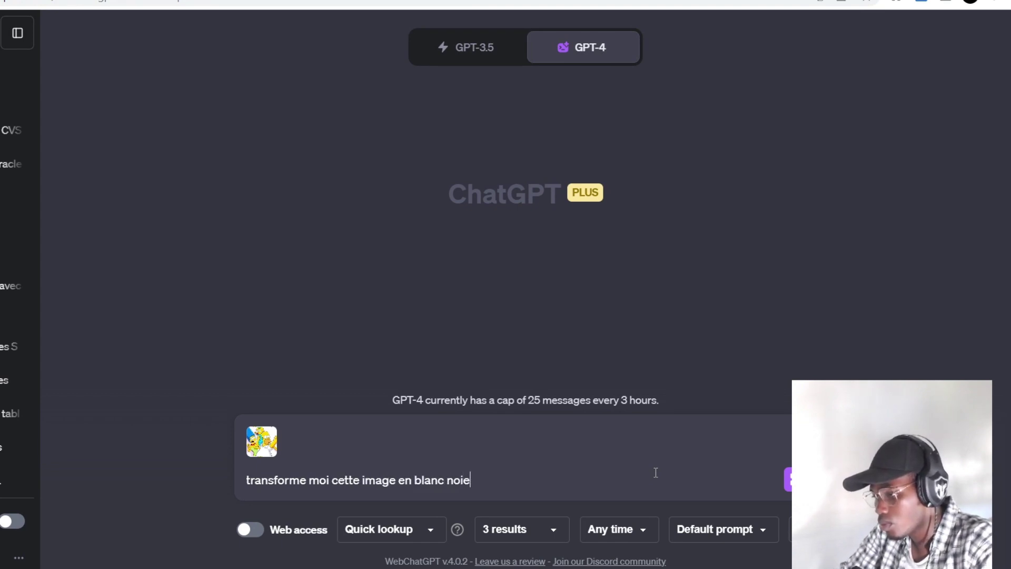
{"action": "key", "text": "BackSpace"}
{"action": "type", "text": "r ."}
{"action": "key", "text": "Return"}
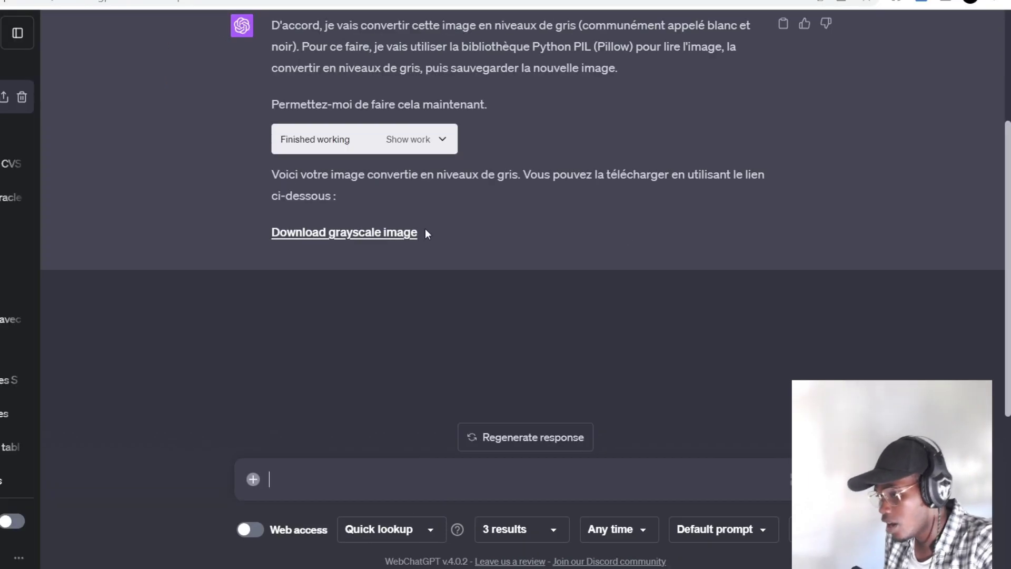
Download the grayscale picture from ChatGPT's reply and open the downloaded file gray_image.webp
{"action": "left_click", "coordinate": [315, 241]}
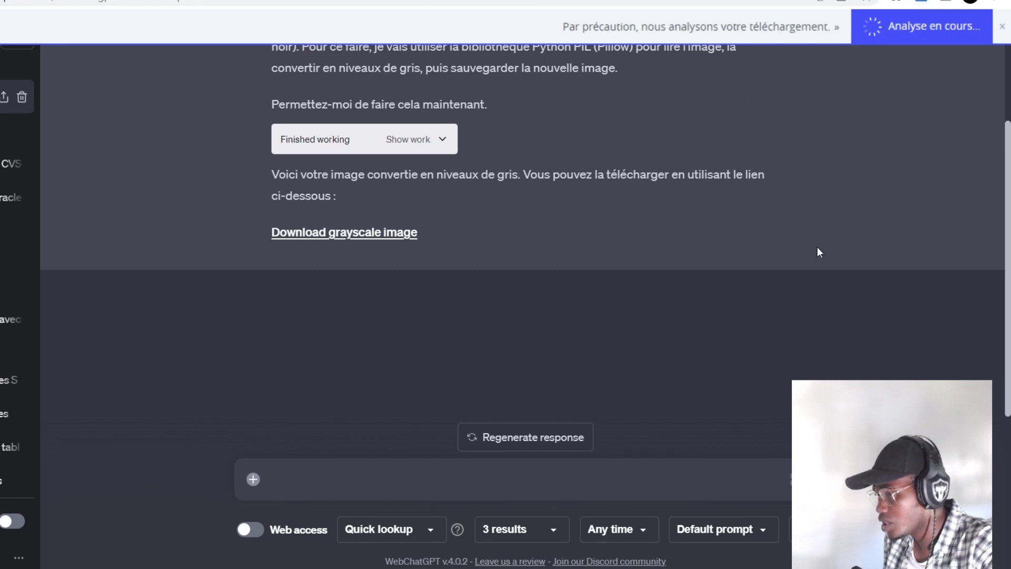
{"action": "left_click", "coordinate": [922, 4]}
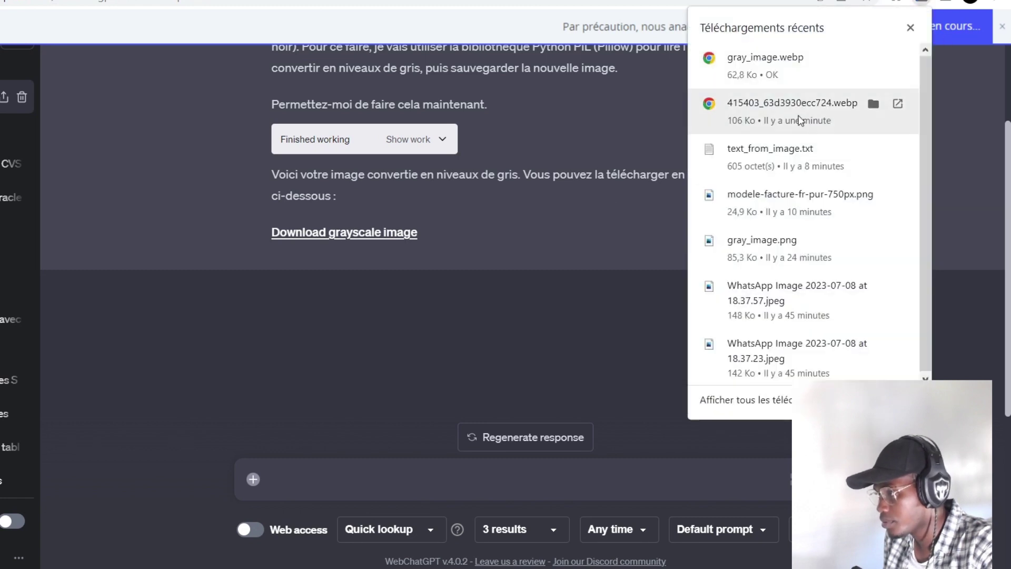
{"action": "left_click", "coordinate": [795, 83]}
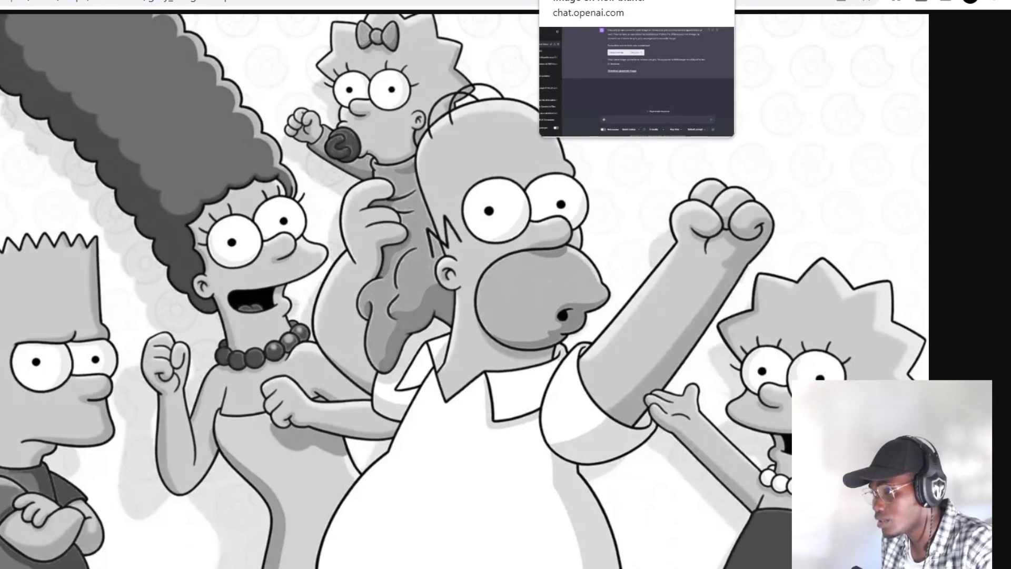
{"action": "left_click", "coordinate": [590, 1]}
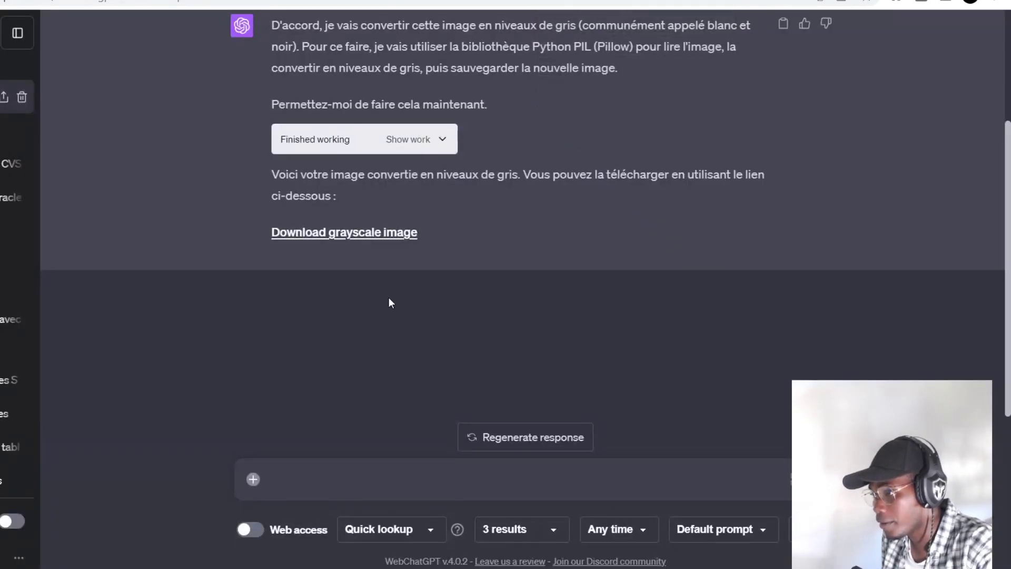
{"action": "left_click", "coordinate": [274, 478]}
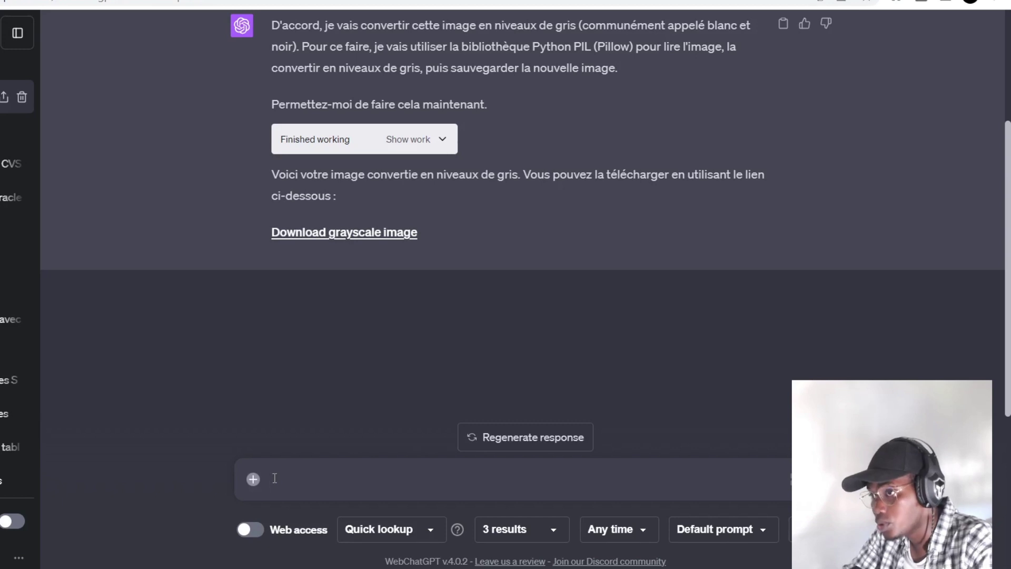
{"action": "type", "text": "g"}
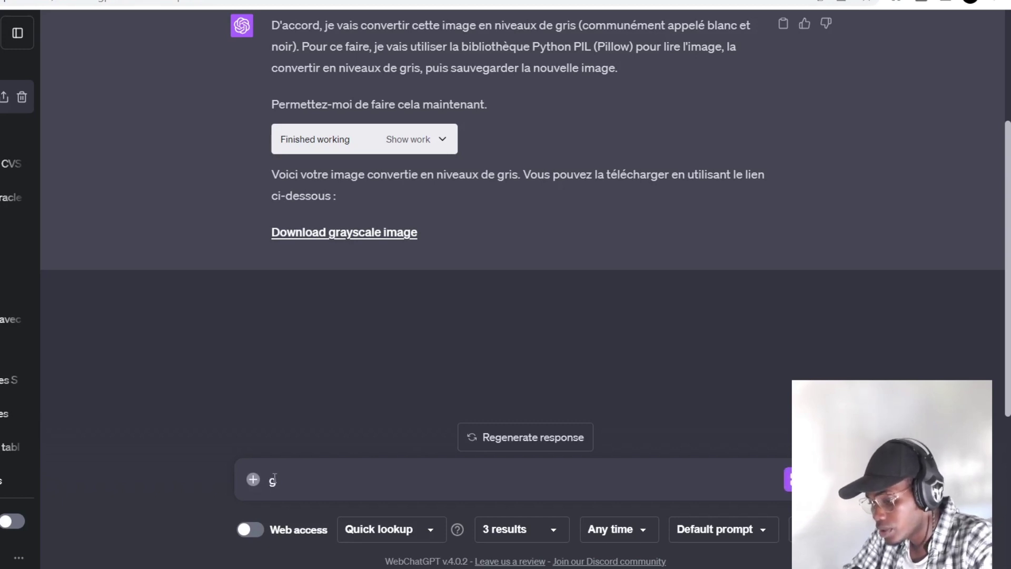
{"action": "type", "text": "énère mo"}
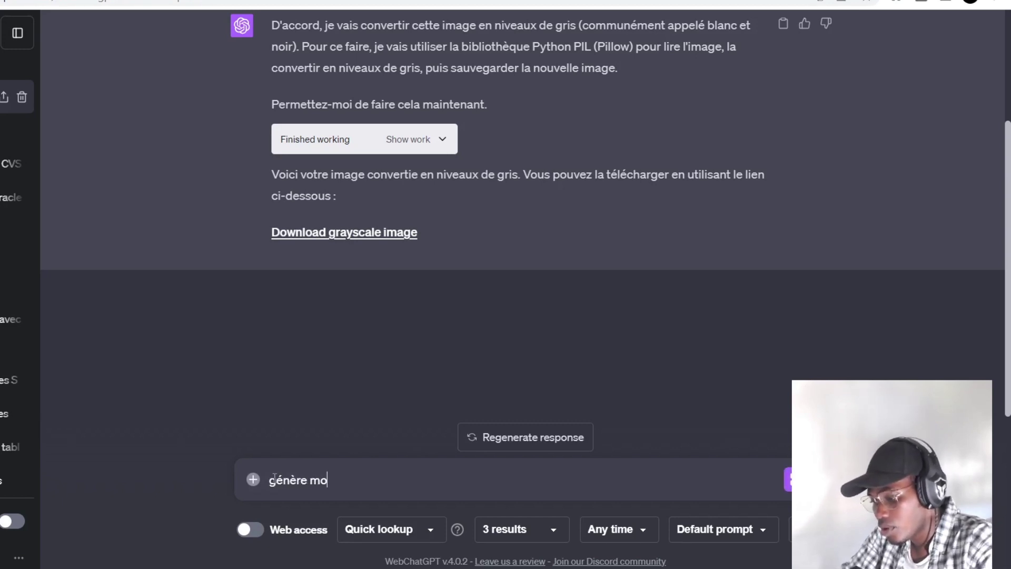
{"action": "type", "text": "i le QR "}
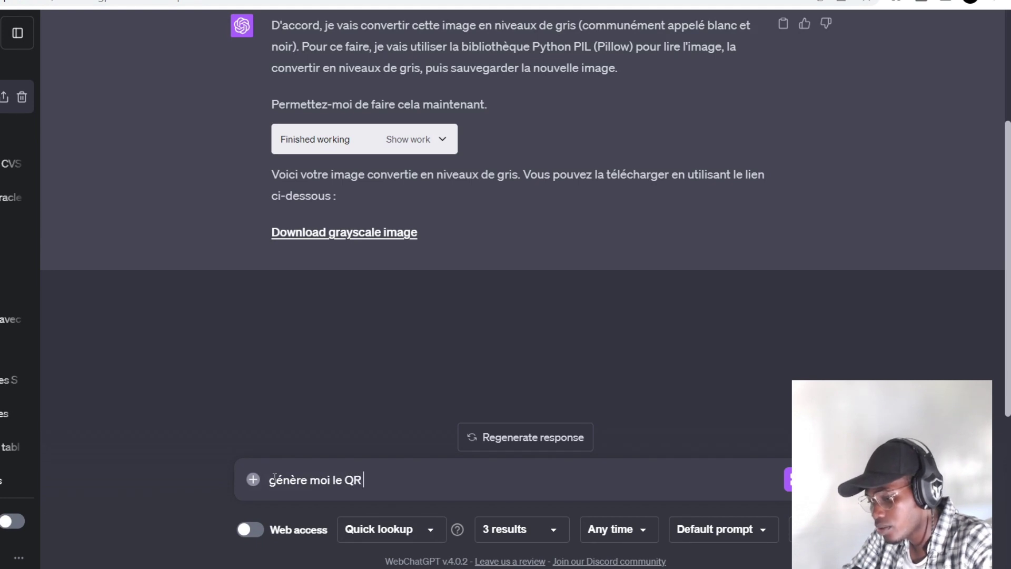
{"action": "type", "text": "code de :"}
{"action": "key", "text": "shift+Return"}
{"action": "type", "text": "https://www.youtube.com/channel/UC0ykj4Bs9T53MoCQG1OqEUA"}
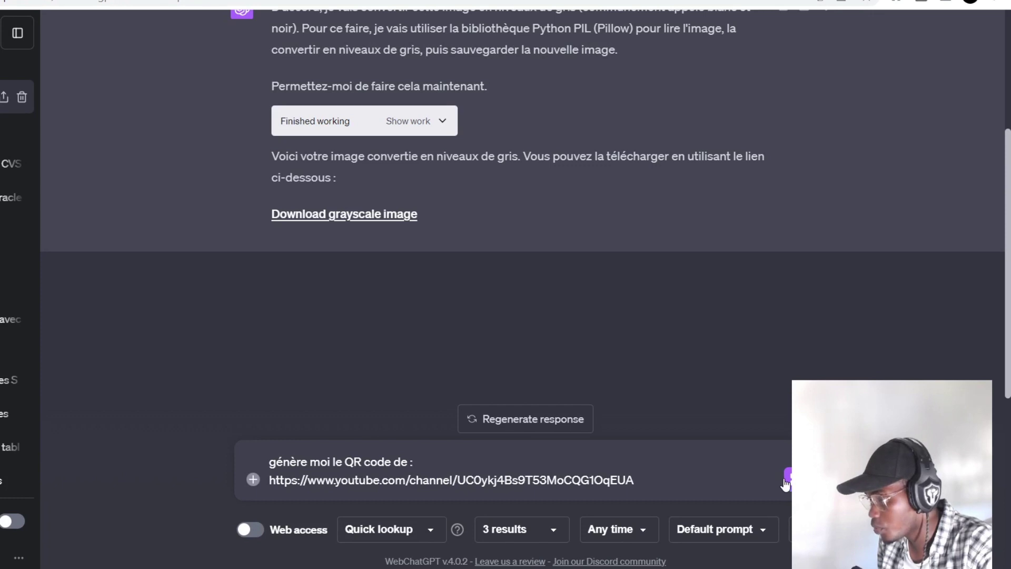
{"action": "left_click", "coordinate": [787, 479]}
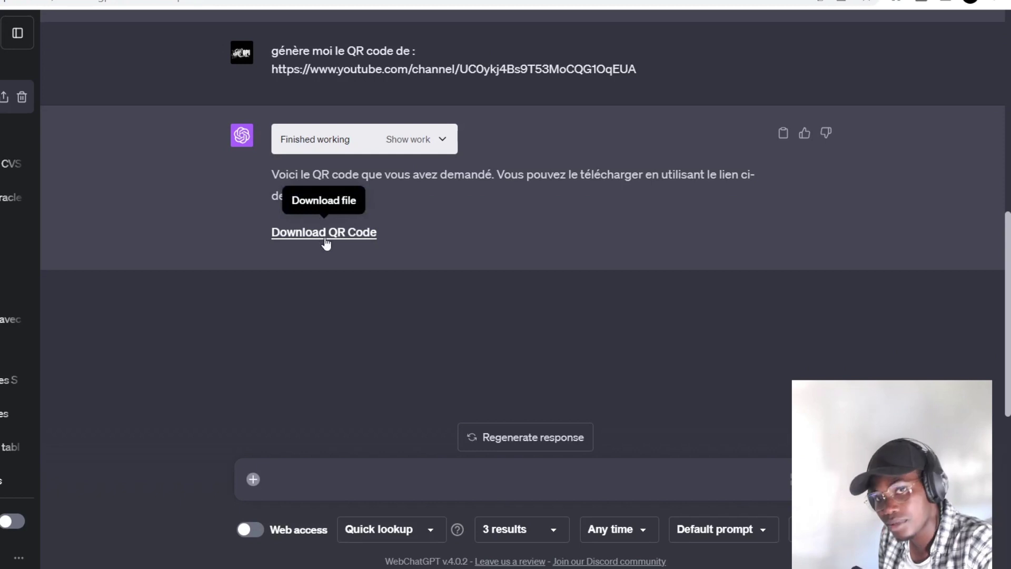
Download the generated QR code from the reply and open it from the browser's recent downloads
{"action": "right_click", "coordinate": [295, 233]}
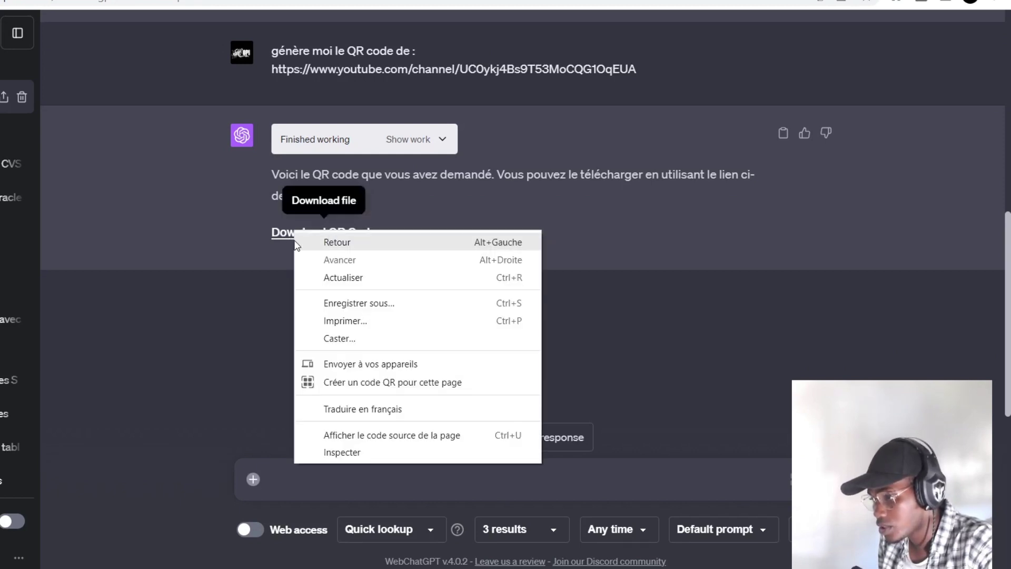
{"action": "left_click", "coordinate": [277, 239]}
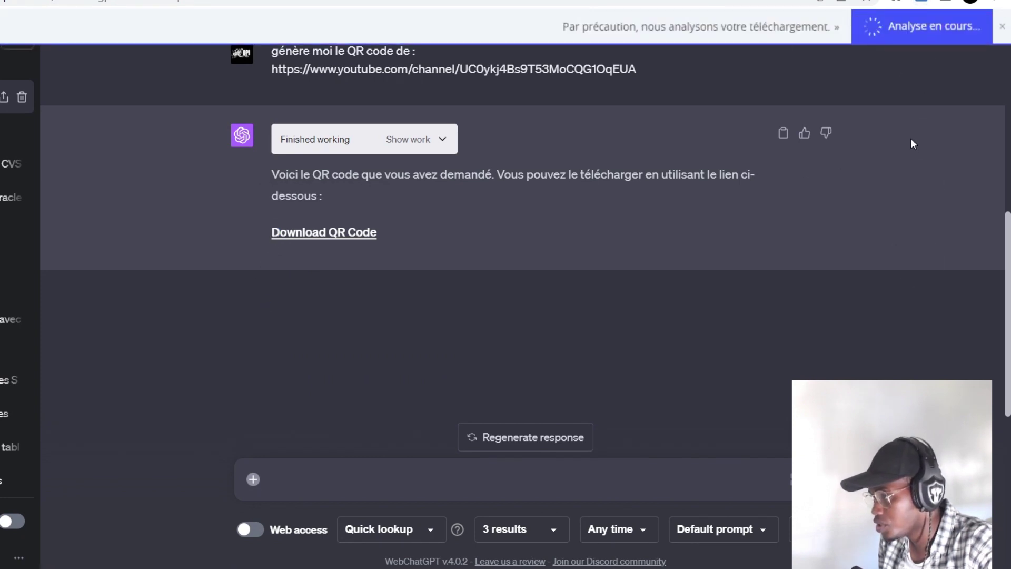
{"action": "left_click", "coordinate": [920, 3]}
{"action": "left_click", "coordinate": [737, 63]}
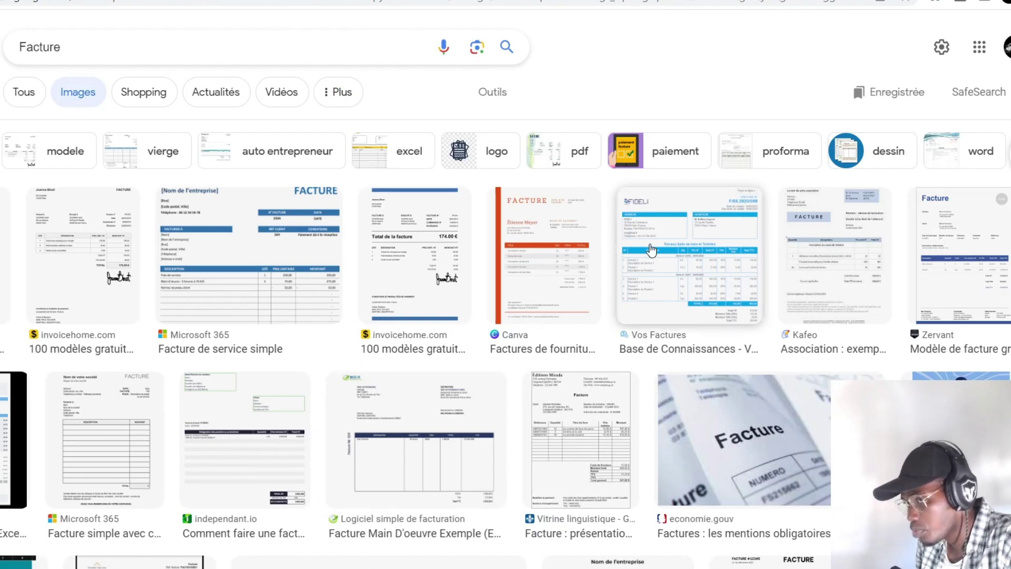
Take the Vos Factures sample invoice image from the "Facture" image results and attach it to the ChatGPT message
{"action": "left_click", "coordinate": [656, 252]}
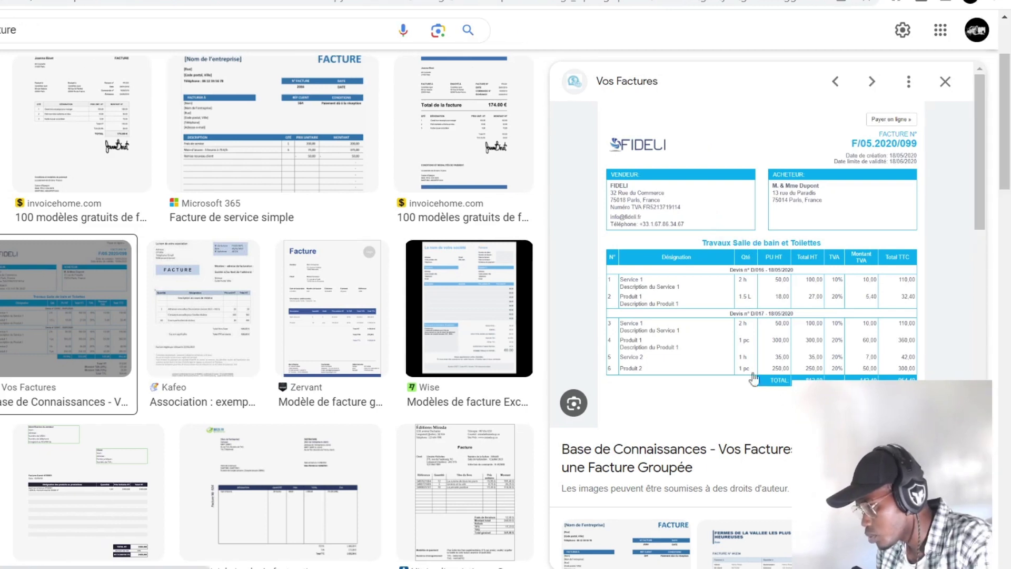
{"action": "right_click", "coordinate": [750, 191]}
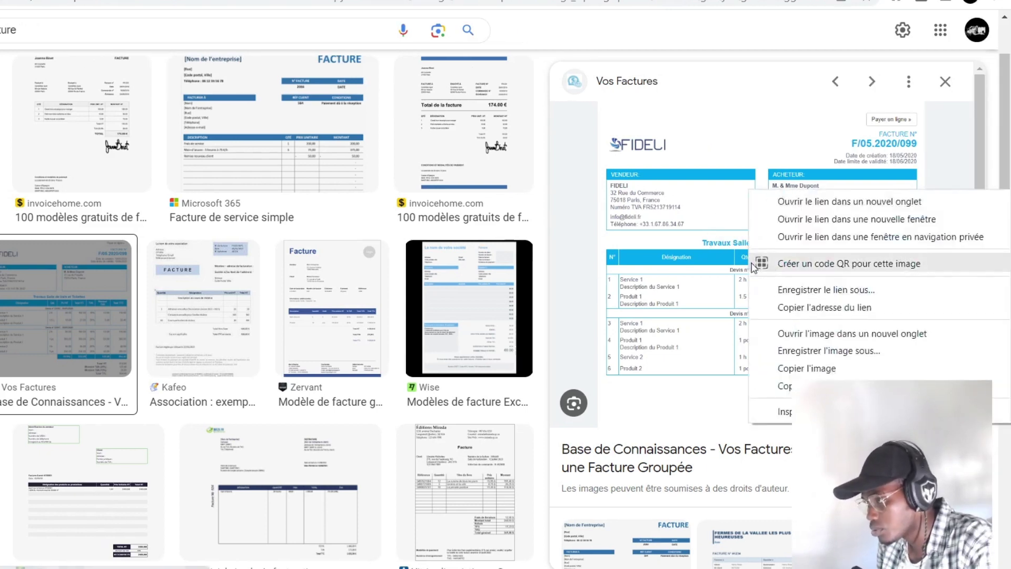
{"action": "key", "text": "Escape"}
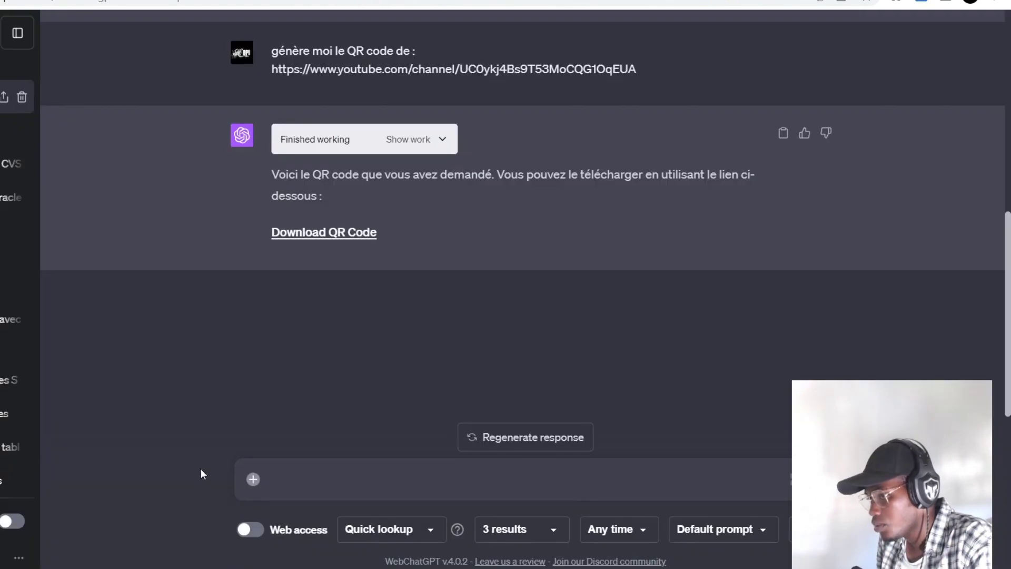
{"action": "key", "text": "ctrl+v"}
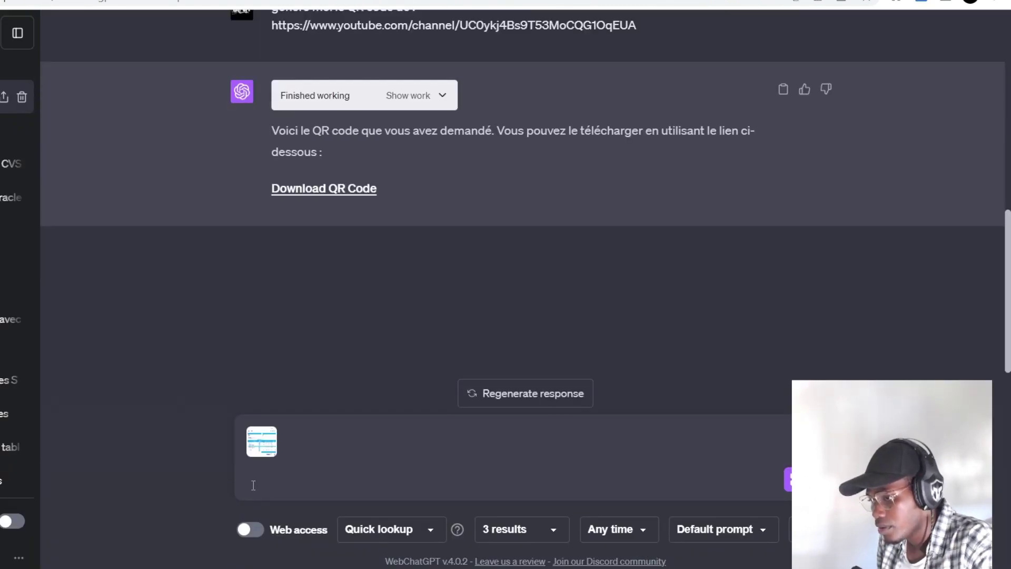
Send the attached invoice image with the message "OCR cette image pour moi et génère moi un fichier txt"
{"action": "type", "text": "OCR"}
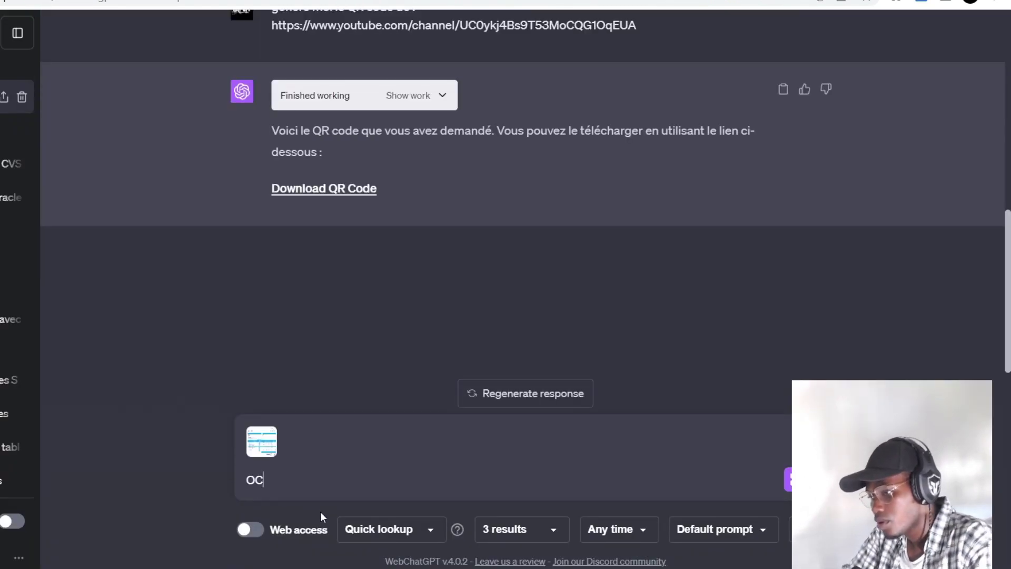
{"action": "type", "text": " cette ima"}
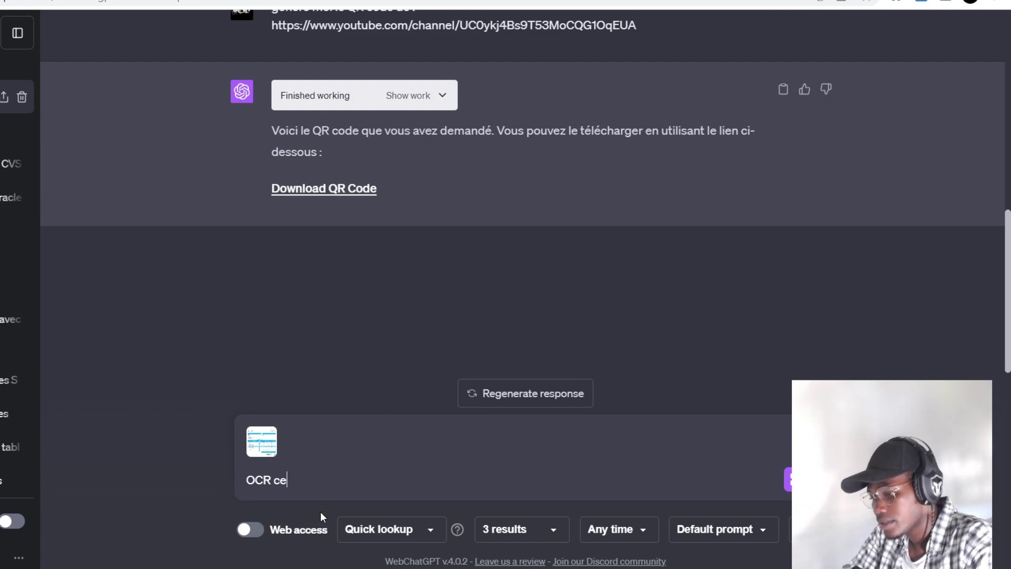
{"action": "type", "text": "ge pour moi et génère moi un fichier txt"}
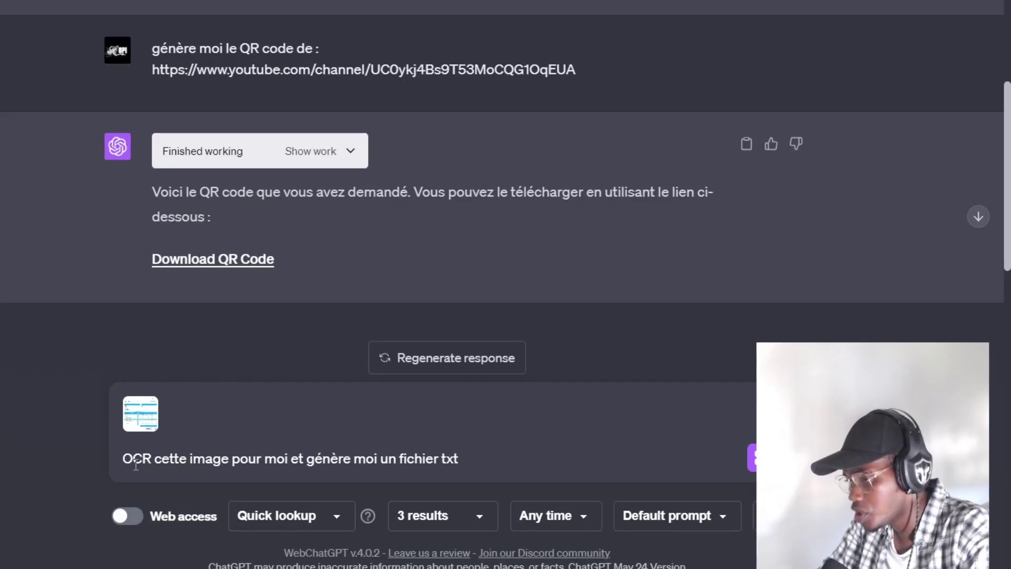
{"action": "key", "text": "Return"}
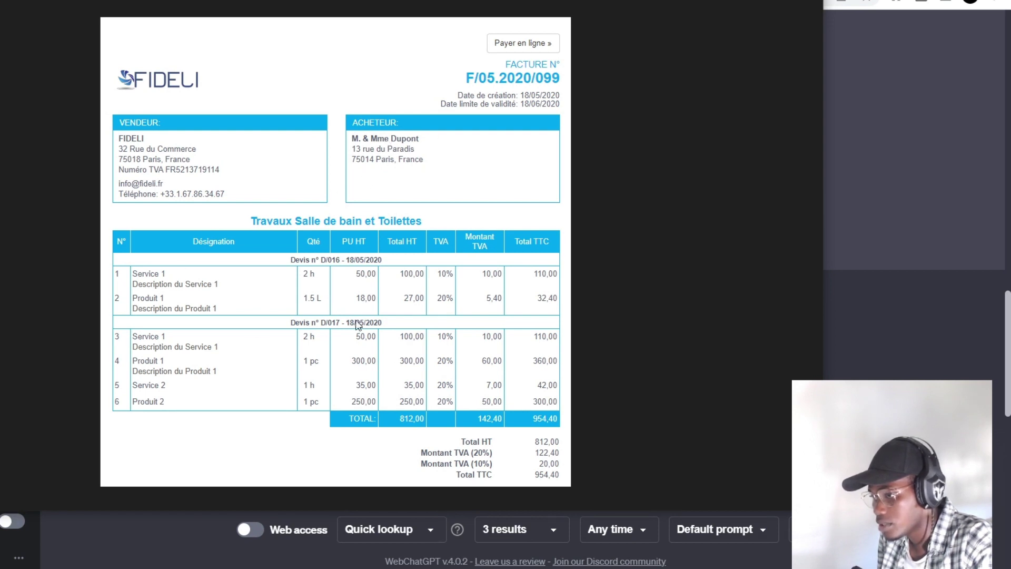
Return to the ChatGPT conversation, read the OCR reply and answer "oui" to its proposal to run the OCR in English
{"action": "left_click", "coordinate": [950, 120]}
{"action": "scroll", "coordinate": [463, 195], "scroll_direction": "up", "scroll_amount": 4}
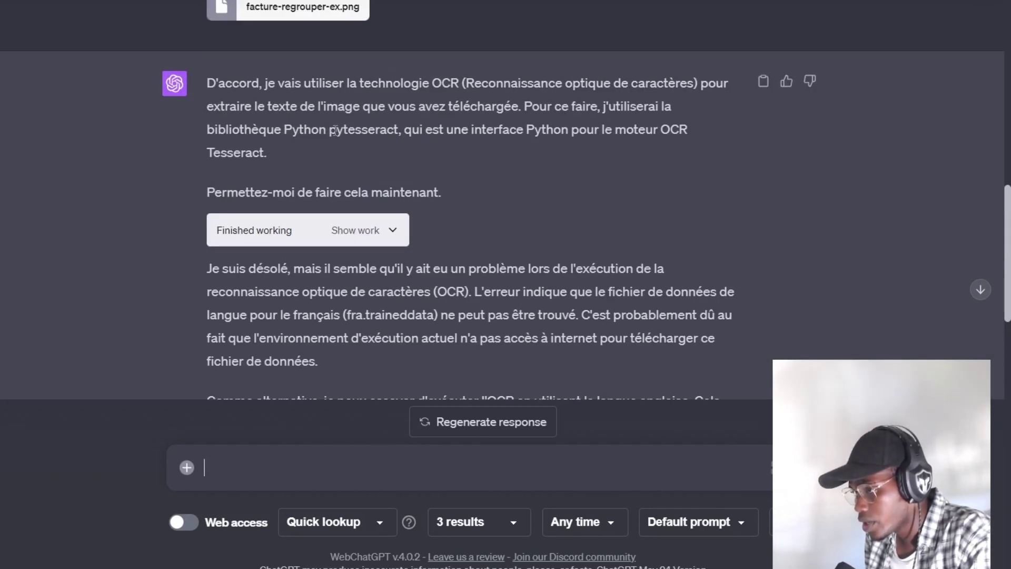
{"action": "scroll", "coordinate": [335, 131], "scroll_direction": "down", "scroll_amount": 3}
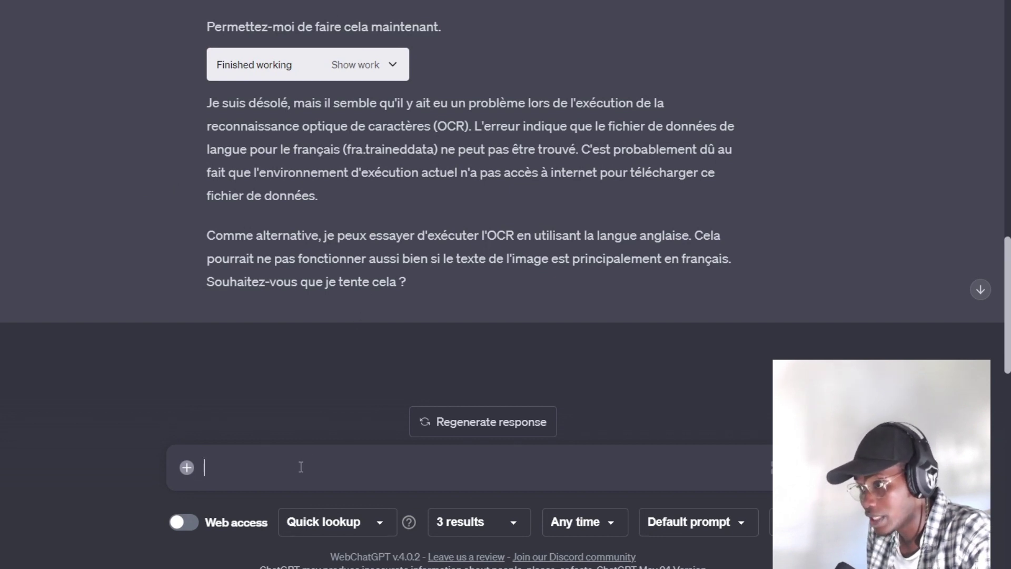
{"action": "scroll", "coordinate": [572, 182], "scroll_direction": "up", "scroll_amount": 4}
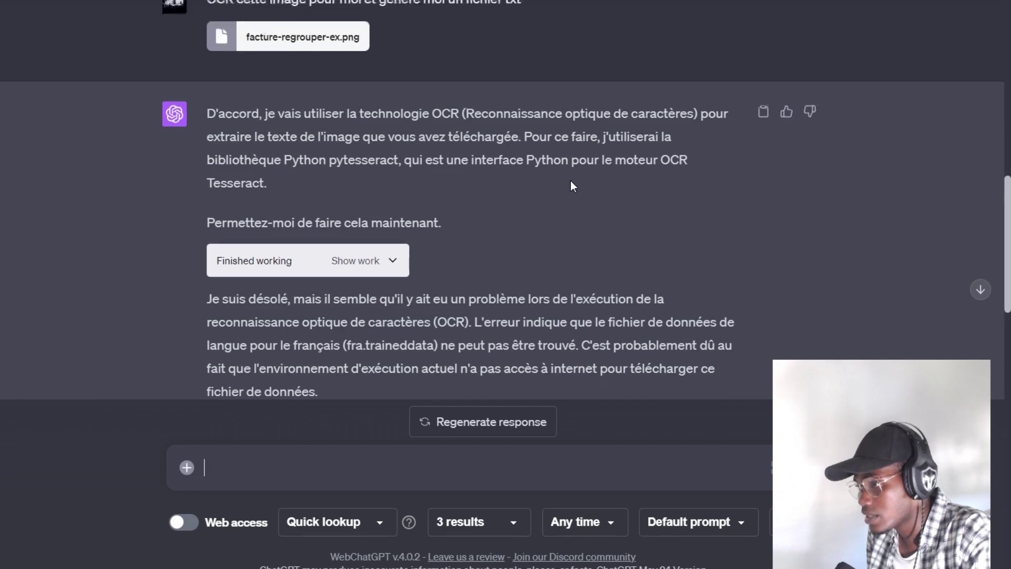
{"action": "scroll", "coordinate": [571, 182], "scroll_direction": "down", "scroll_amount": 2}
{"action": "scroll", "coordinate": [571, 182], "scroll_direction": "down", "scroll_amount": 2}
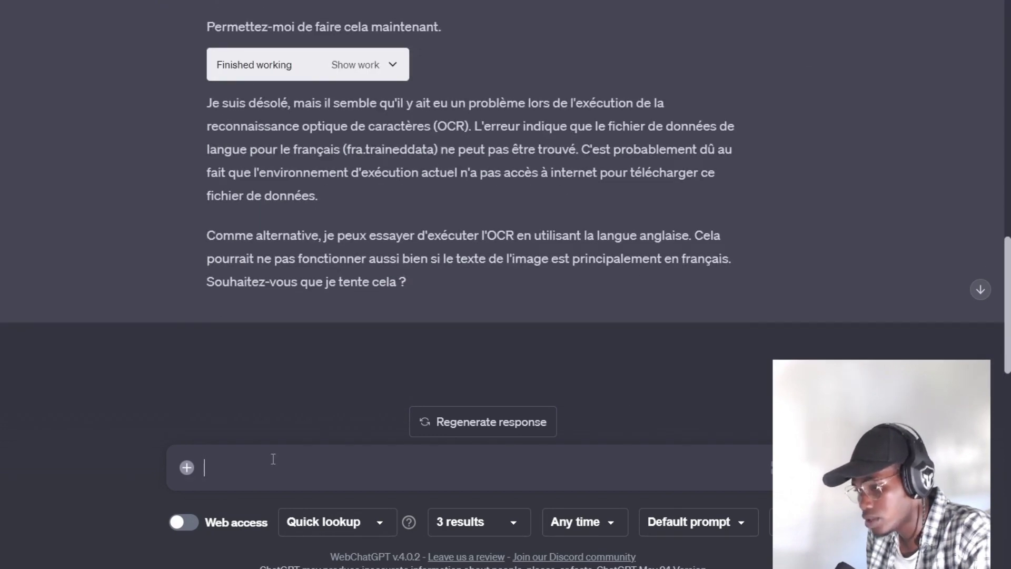
{"action": "type", "text": "oui"}
{"action": "key", "text": "Return"}
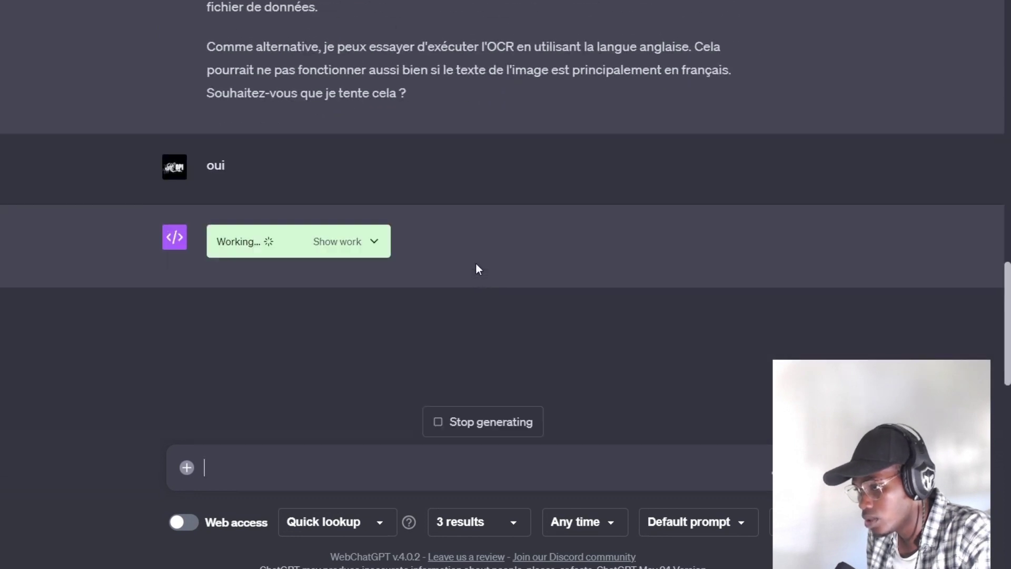
Review the new reply and the earlier explanation of the OCR error, highlighting the sentence about the French language data file
{"action": "scroll", "coordinate": [475, 263], "scroll_direction": "down", "scroll_amount": 1}
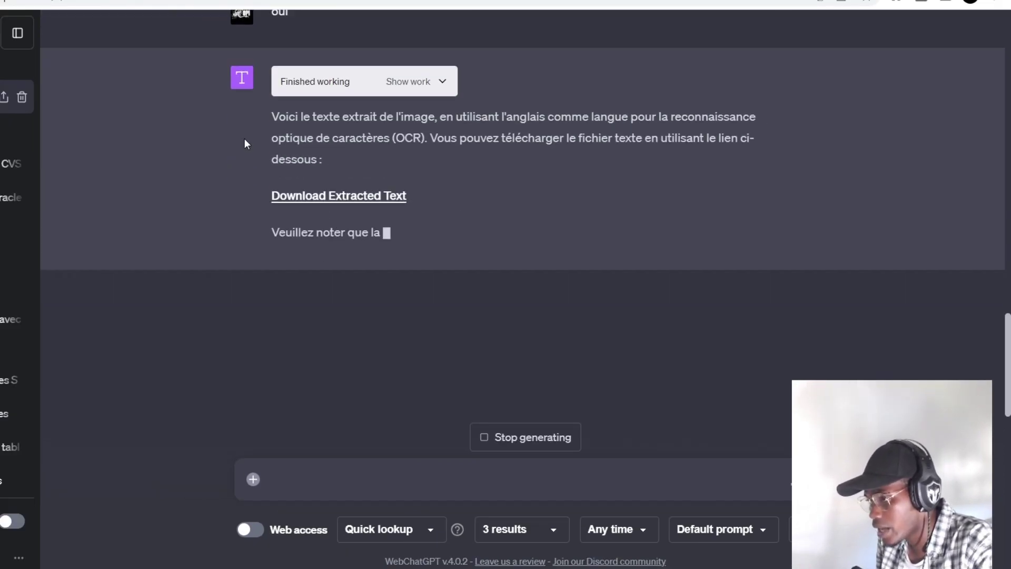
{"action": "scroll", "coordinate": [531, 227], "scroll_direction": "up", "scroll_amount": 3}
{"action": "scroll", "coordinate": [491, 192], "scroll_direction": "up", "scroll_amount": 3}
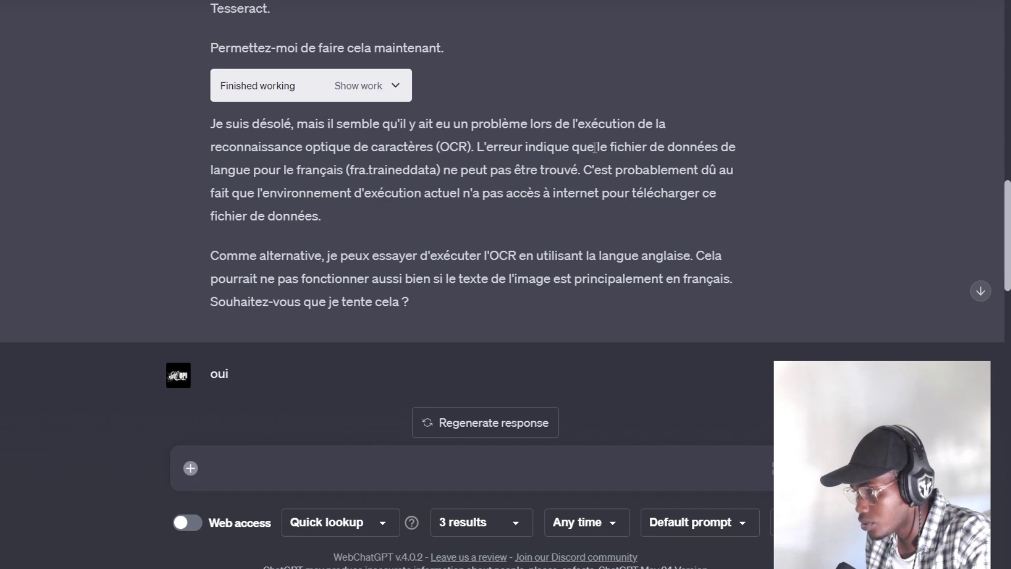
{"action": "left_click_drag", "start_coordinate": [652, 146], "coordinate": [452, 114]}
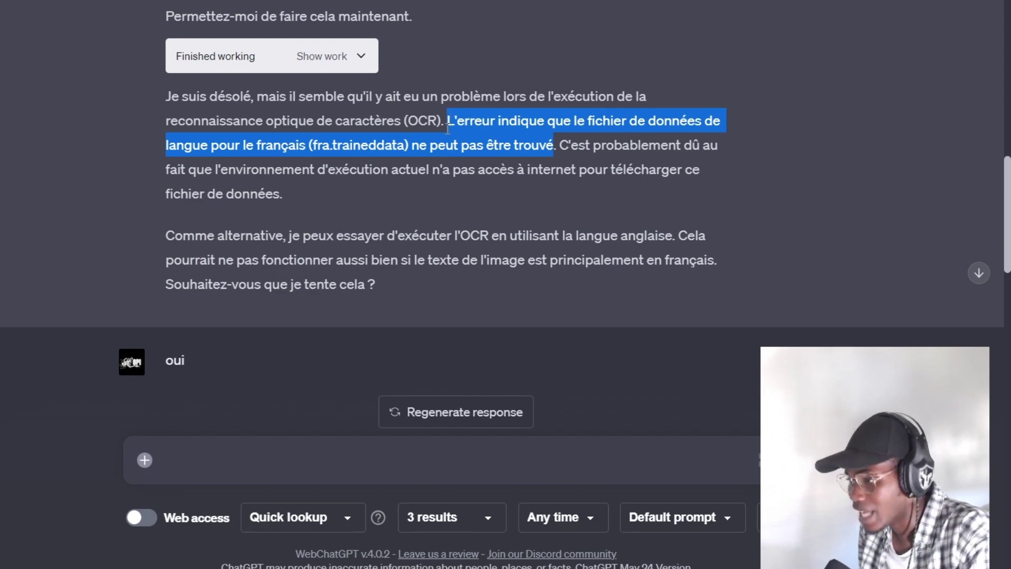
{"action": "left_click", "coordinate": [448, 128]}
{"action": "scroll", "coordinate": [383, 149], "scroll_direction": "down", "scroll_amount": 9}
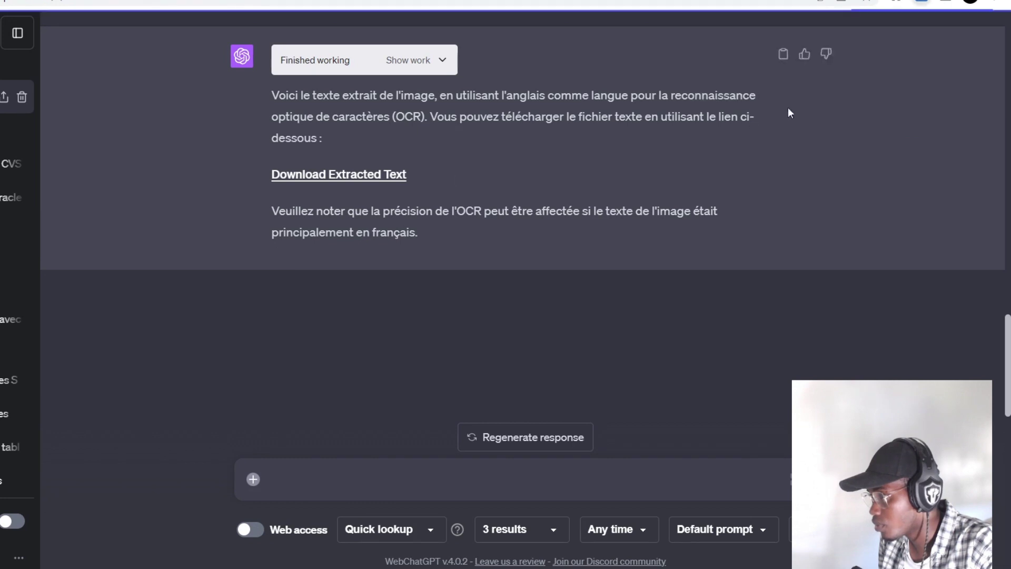
Open the downloaded file extracted_text_eng.txt from the browser's recent downloads and skim through its text
{"action": "left_click", "coordinate": [928, 5]}
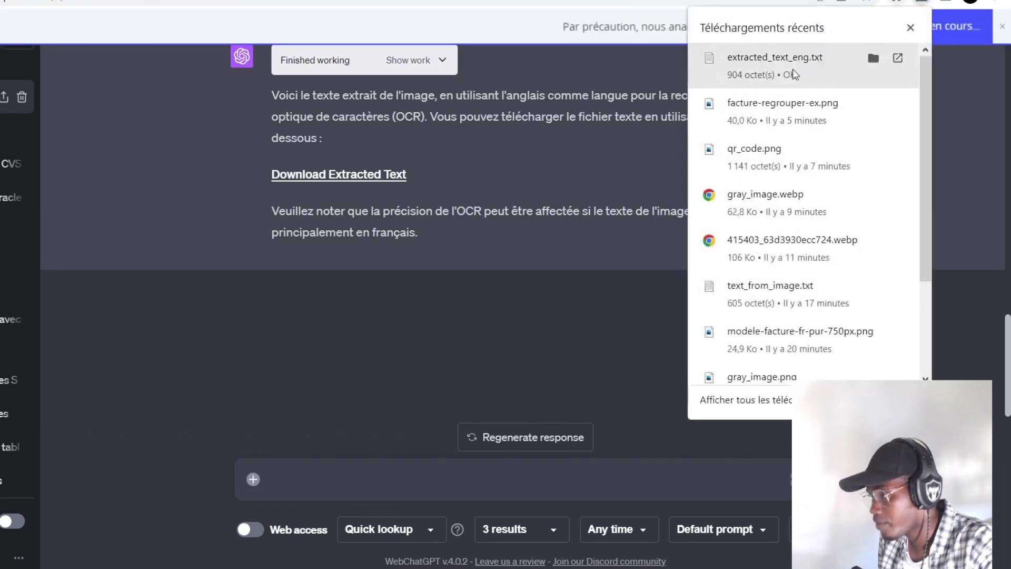
{"action": "left_click", "coordinate": [747, 61]}
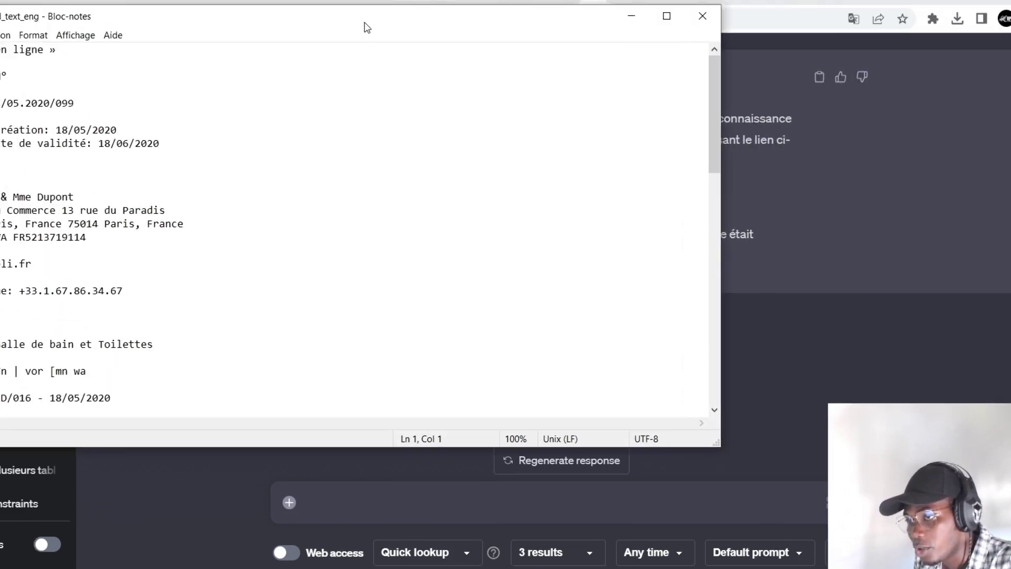
{"action": "left_click_drag", "start_coordinate": [329, 2], "coordinate": [393, 3]}
{"action": "scroll", "coordinate": [325, 123], "scroll_direction": "down", "scroll_amount": 2}
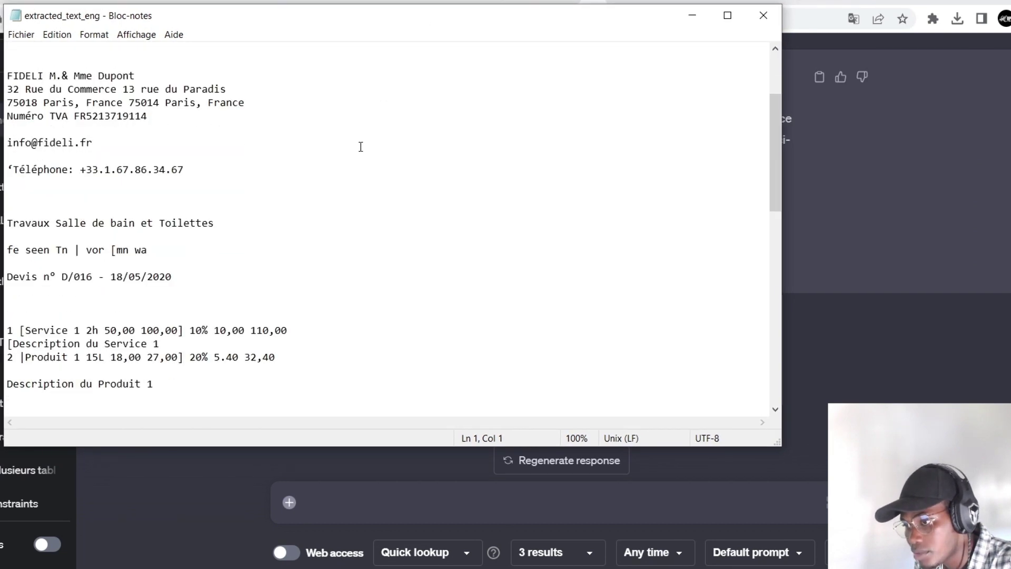
{"action": "scroll", "coordinate": [361, 147], "scroll_direction": "down", "scroll_amount": 1}
{"action": "scroll", "coordinate": [360, 146], "scroll_direction": "up", "scroll_amount": 4}
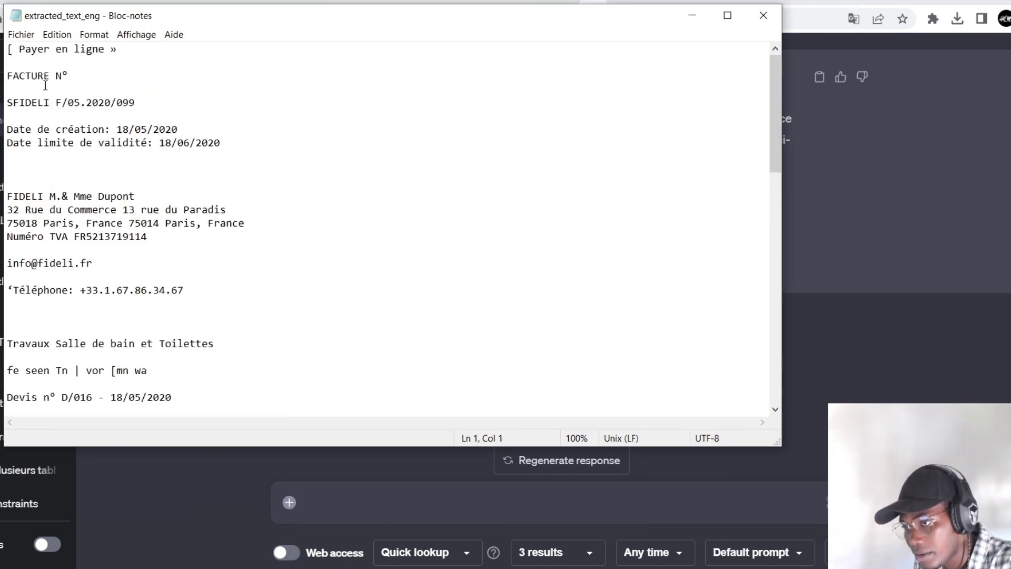
Arrange the extracted text in Notepad and the original invoice image side by side, highlighting the "Payer en ligne" line
{"action": "left_click_drag", "start_coordinate": [137, 21], "coordinate": [22, 39]}
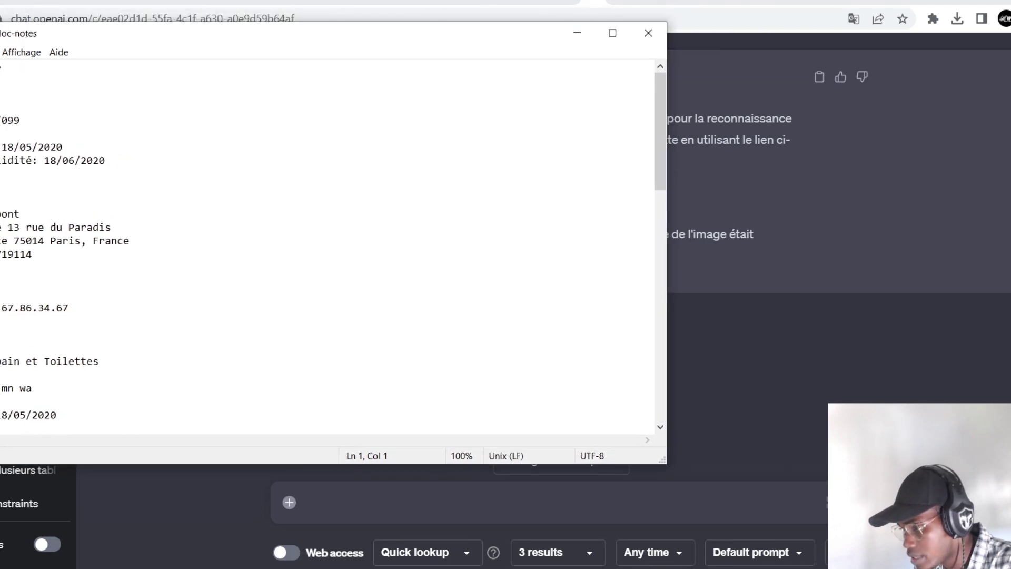
{"action": "left_click", "coordinate": [737, 508]}
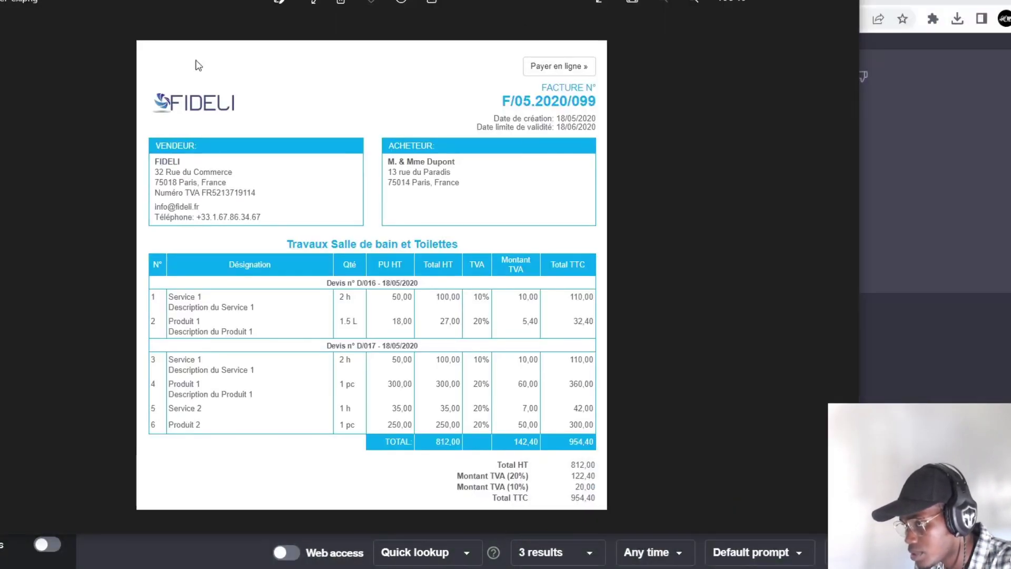
{"action": "key", "text": "super+Down"}
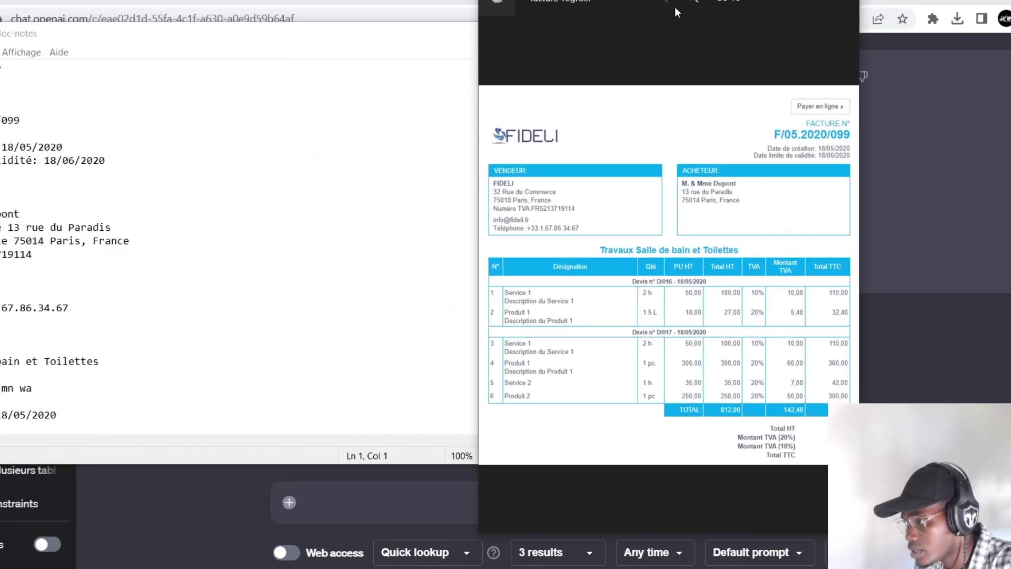
{"action": "left_click_drag", "start_coordinate": [548, 5], "coordinate": [601, 28]}
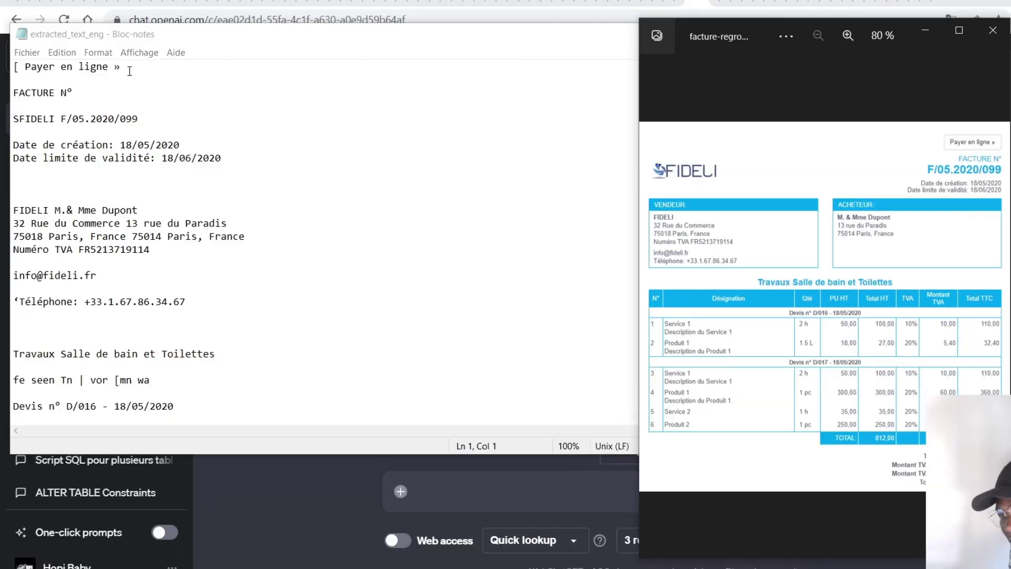
{"action": "left_click_drag", "start_coordinate": [1, 66], "coordinate": [0, 68]}
{"action": "left_click", "coordinate": [817, 74]}
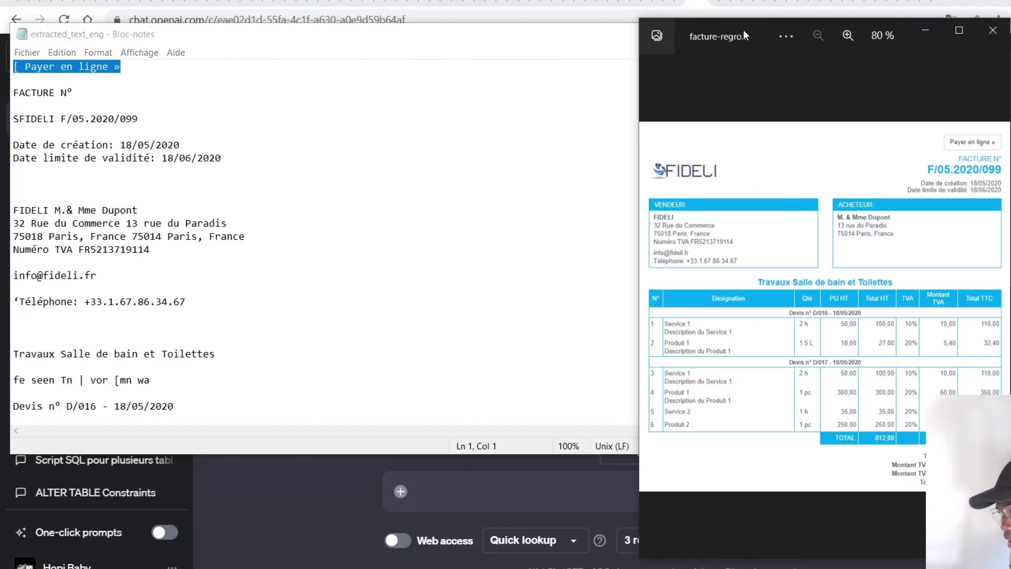
{"action": "left_click", "coordinate": [639, 101]}
{"action": "mouse_move", "coordinate": [639, 101]}
{"action": "left_mouse_down"}
{"action": "mouse_move", "coordinate": [663, 100]}
{"action": "mouse_move", "coordinate": [615, 101]}
{"action": "mouse_move", "coordinate": [637, 101]}
{"action": "left_mouse_up"}
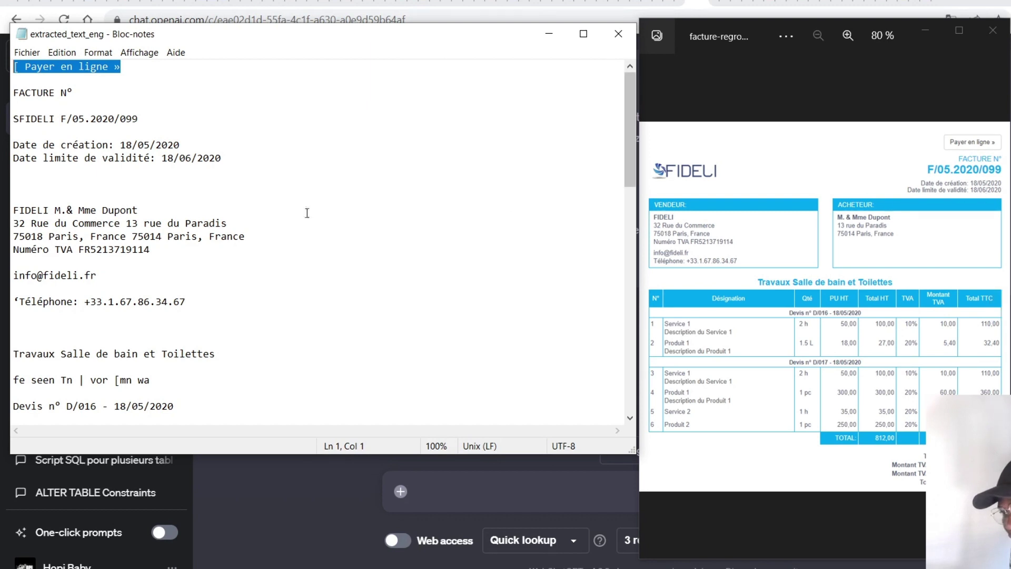
Compare the rest of the extracted text, down to the product and service lines, with the invoice image
{"action": "scroll", "coordinate": [183, 272], "scroll_direction": "down", "scroll_amount": 1}
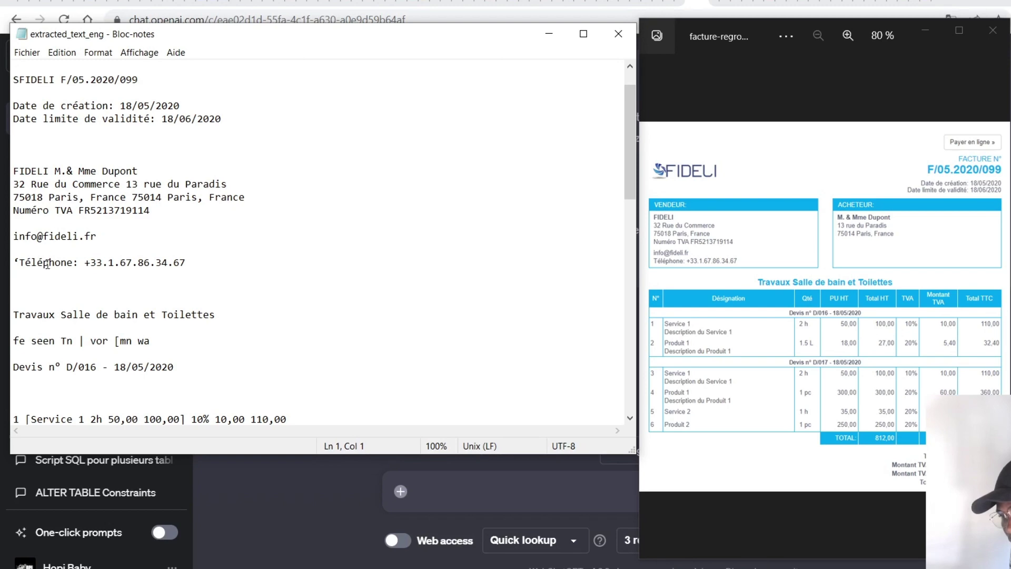
{"action": "scroll", "coordinate": [59, 304], "scroll_direction": "down", "scroll_amount": 14}
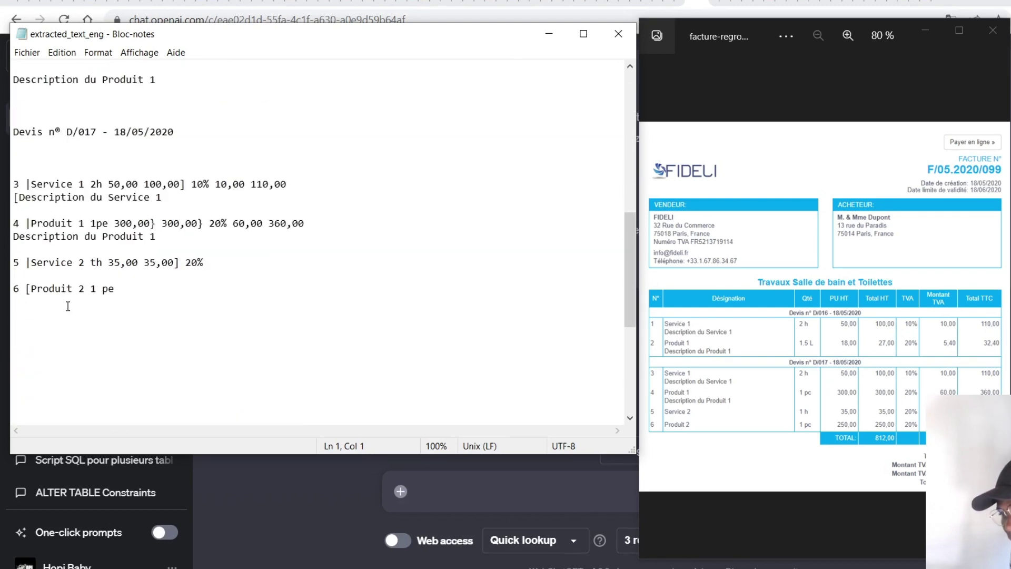
{"action": "scroll", "coordinate": [68, 306], "scroll_direction": "up", "scroll_amount": 6}
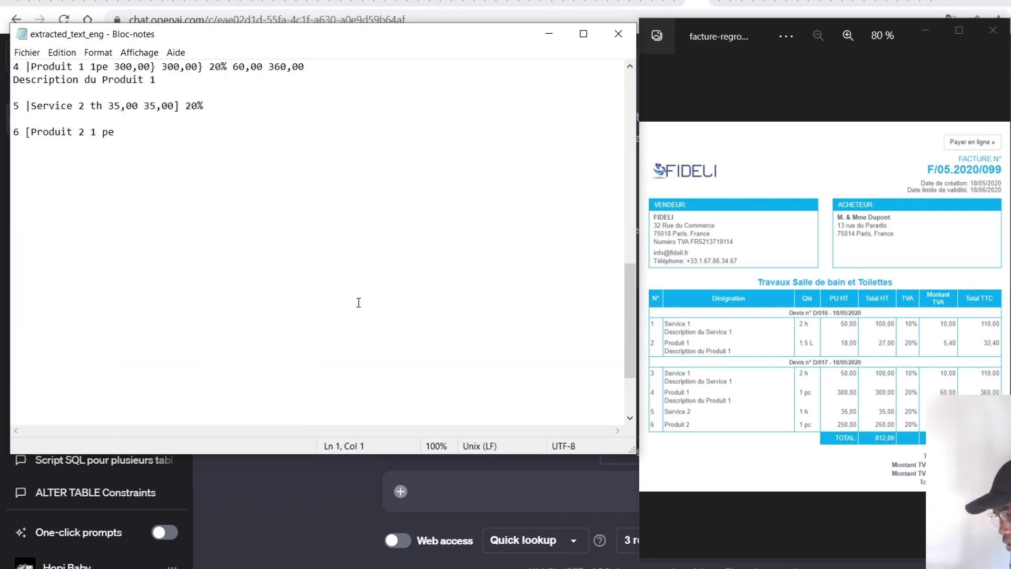
{"action": "scroll", "coordinate": [238, 306], "scroll_direction": "up", "scroll_amount": 5}
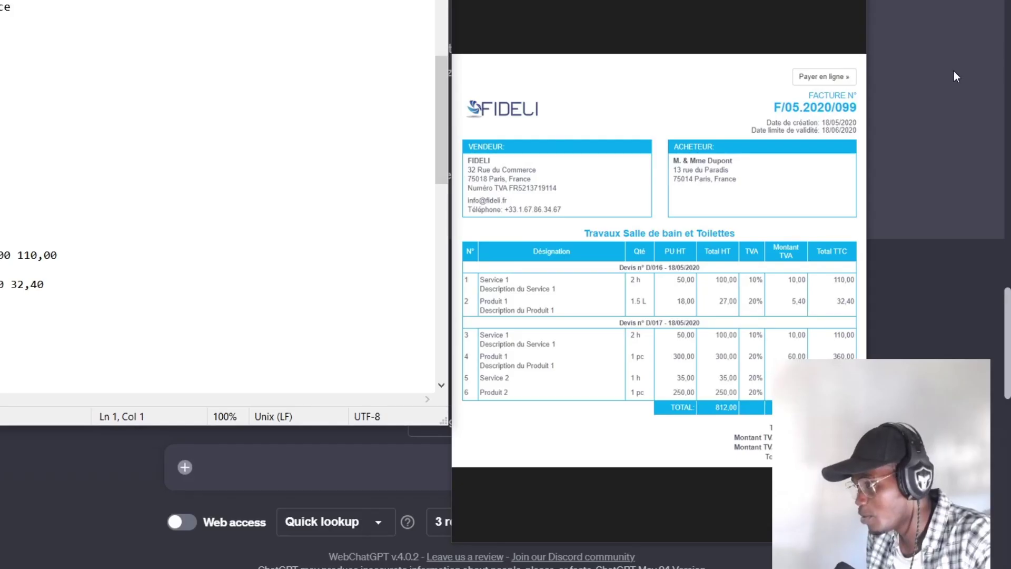
Return to the ChatGPT conversation and review the grayscale, QR code and OCR exchanges from the beginning
{"action": "left_click", "coordinate": [956, 77]}
{"action": "scroll", "coordinate": [450, 187], "scroll_direction": "up", "scroll_amount": 7}
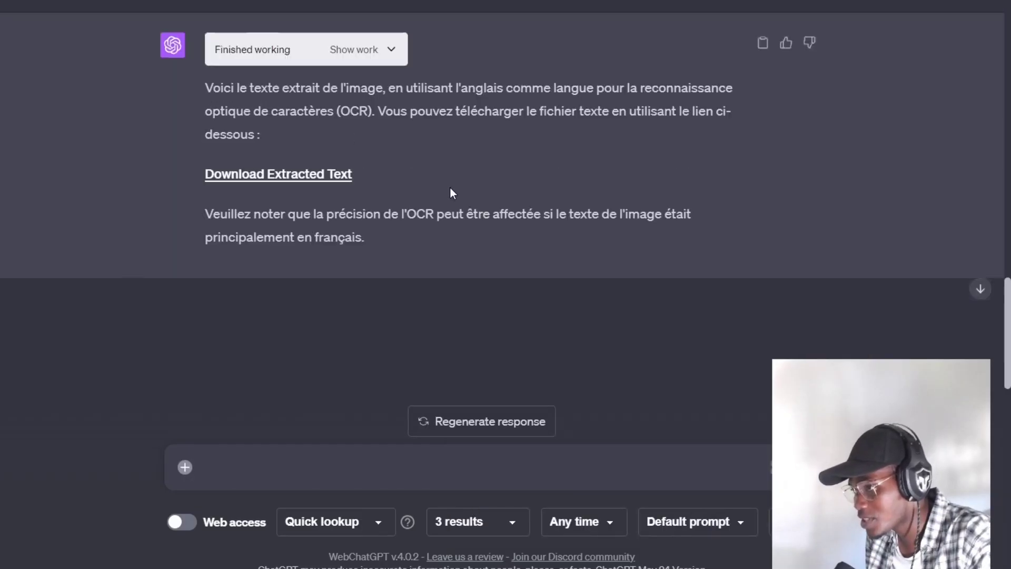
{"action": "scroll", "coordinate": [450, 188], "scroll_direction": "down", "scroll_amount": 6}
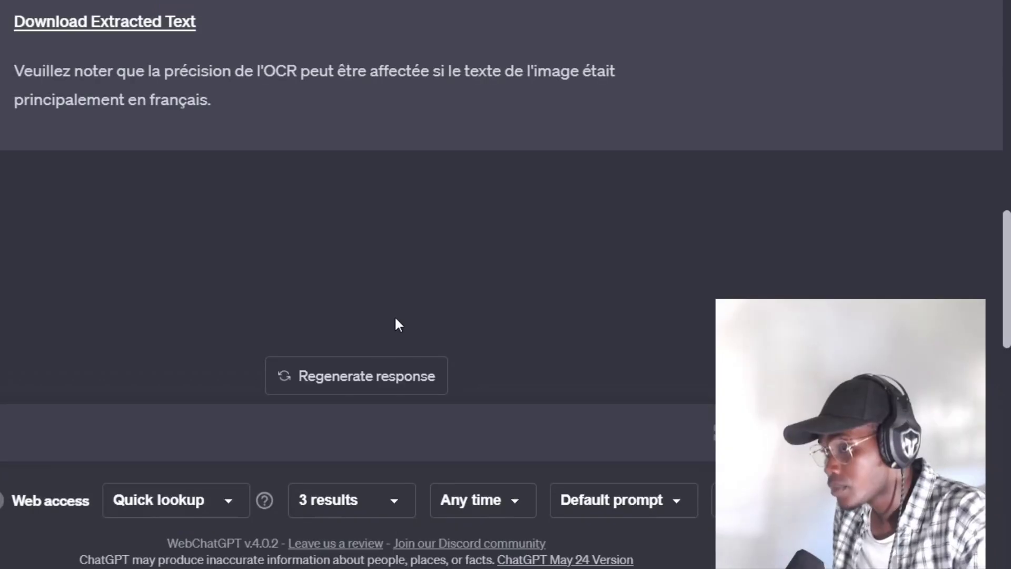
{"action": "scroll", "coordinate": [569, 324], "scroll_direction": "up", "scroll_amount": 3}
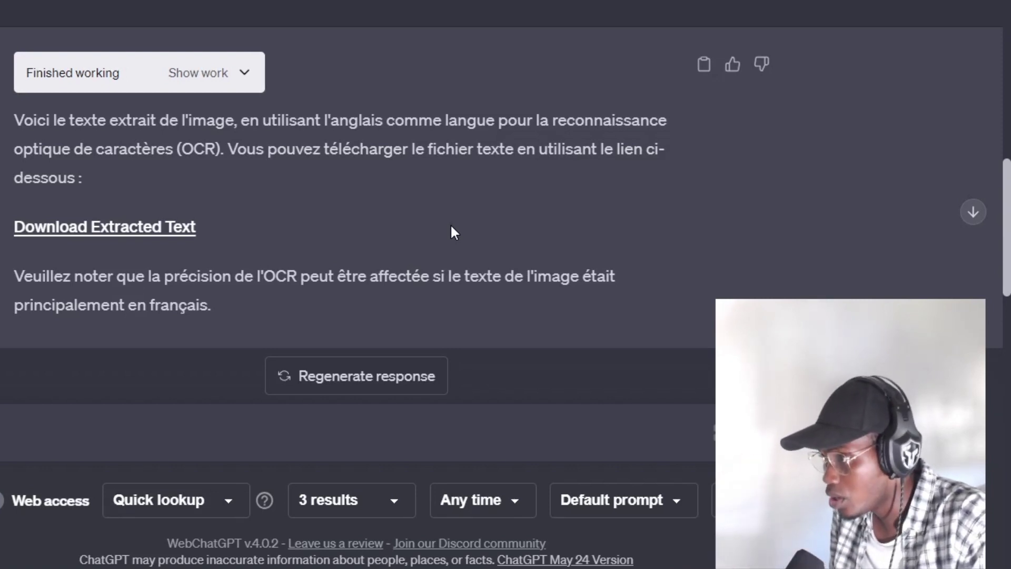
{"action": "scroll", "coordinate": [409, 128], "scroll_direction": "down", "scroll_amount": 2}
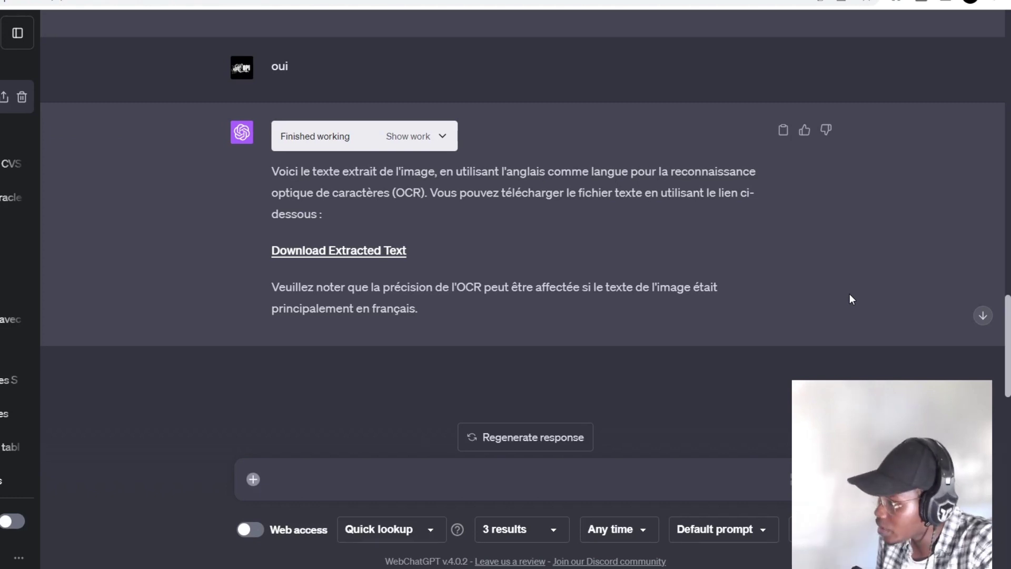
{"action": "scroll", "coordinate": [906, 235], "scroll_direction": "up", "scroll_amount": 15}
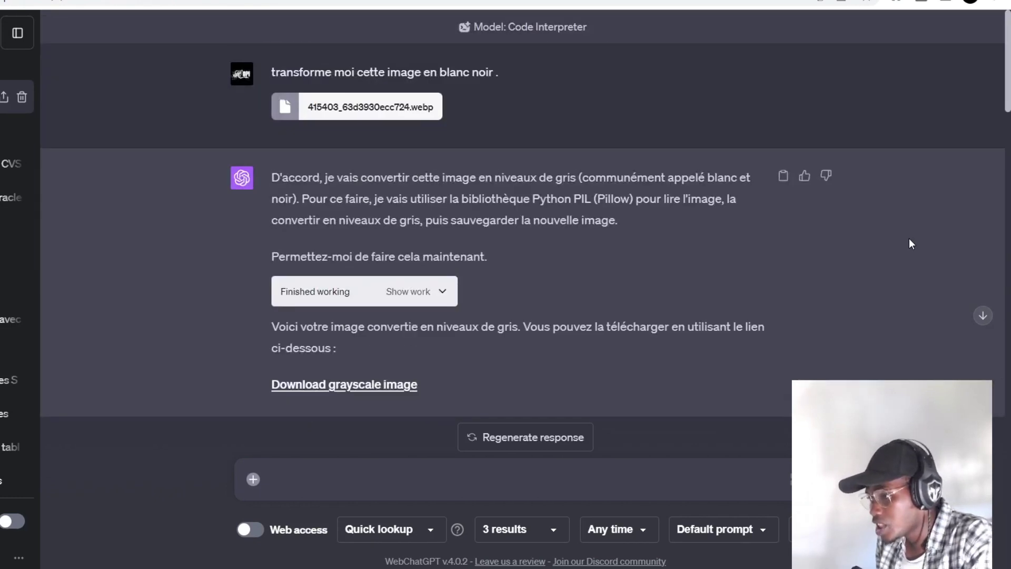
{"action": "scroll", "coordinate": [909, 238], "scroll_direction": "down", "scroll_amount": 4}
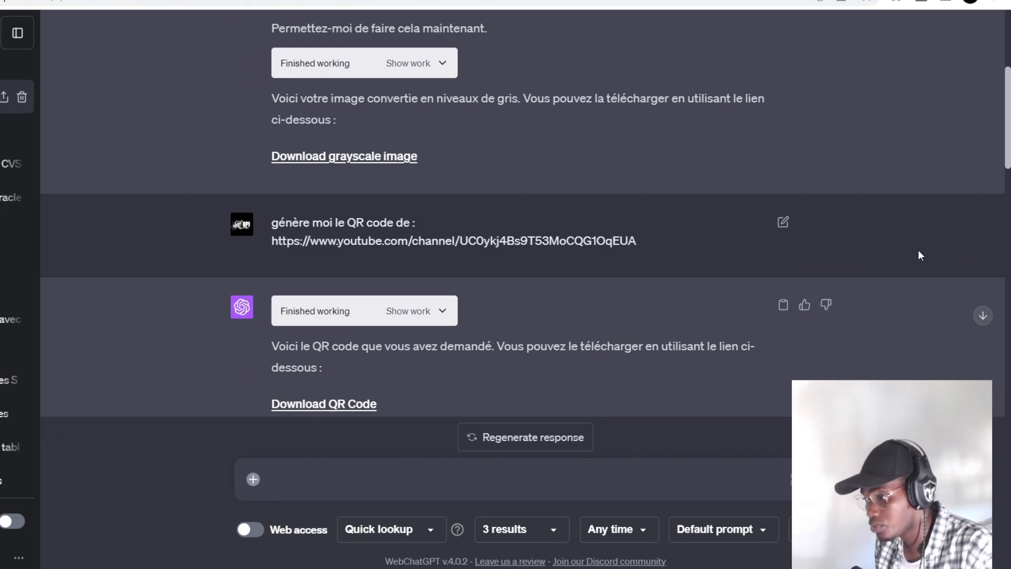
{"action": "scroll", "coordinate": [918, 254], "scroll_direction": "down", "scroll_amount": 4}
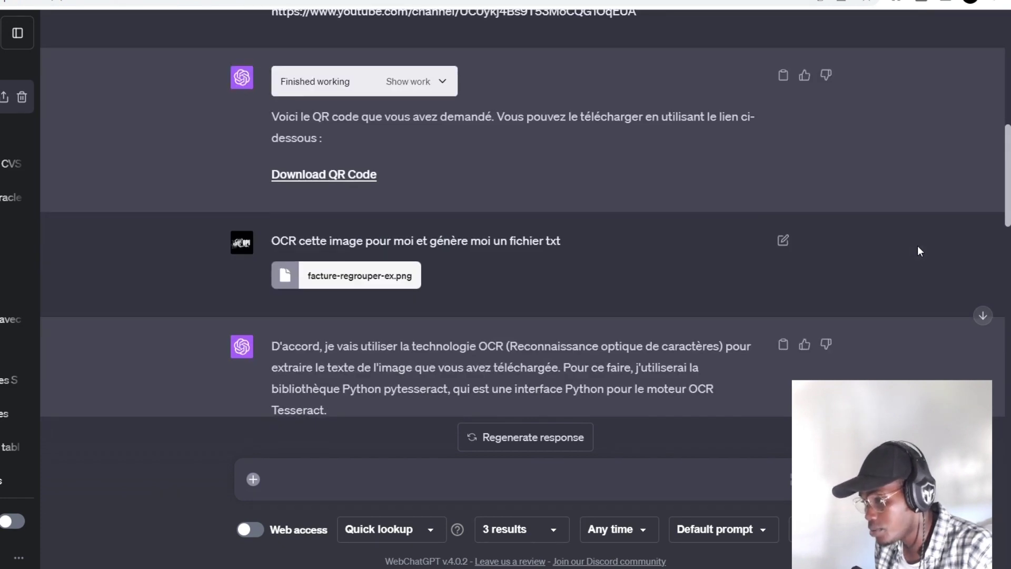
{"action": "scroll", "coordinate": [917, 246], "scroll_direction": "down", "scroll_amount": 3}
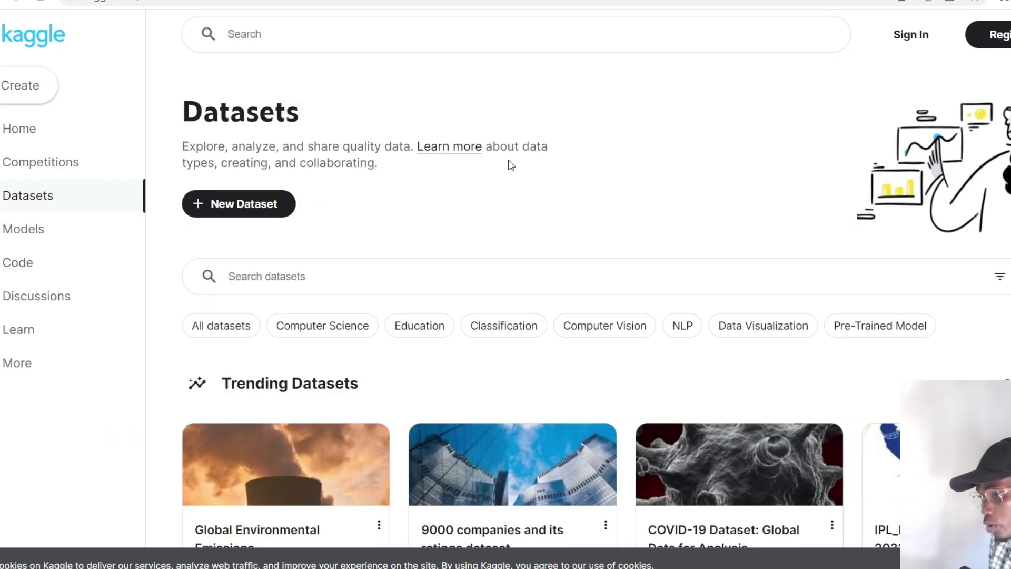
Browse the Kaggle dataset categories, from Trending Datasets through Earth and Nature, Transportation, and Retail and Shopping
{"action": "scroll", "coordinate": [508, 163], "scroll_direction": "down", "scroll_amount": 5}
{"action": "scroll", "coordinate": [510, 167], "scroll_direction": "down", "scroll_amount": 14}
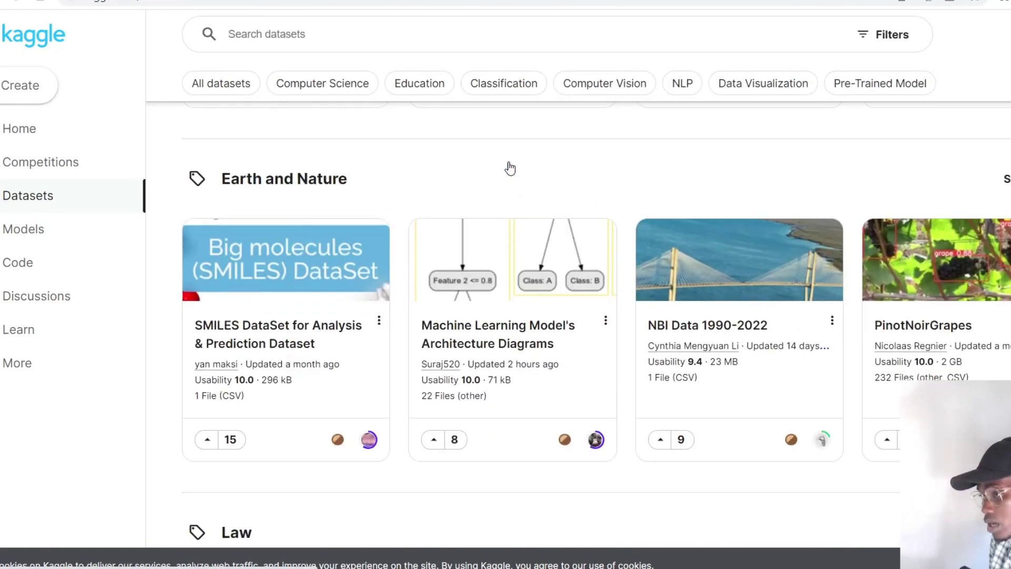
{"action": "scroll", "coordinate": [510, 168], "scroll_direction": "down", "scroll_amount": 14}
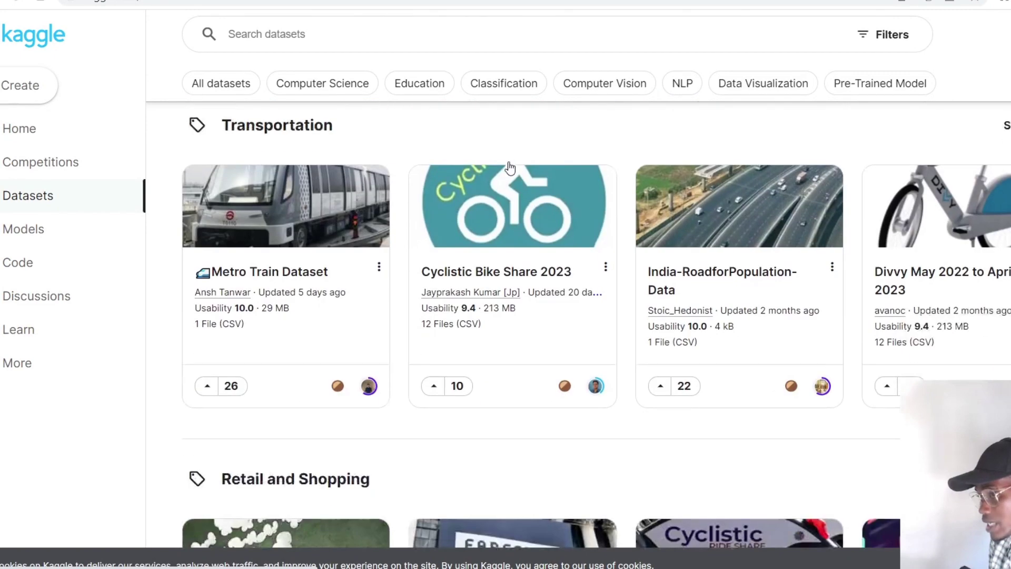
{"action": "scroll", "coordinate": [510, 168], "scroll_direction": "down", "scroll_amount": 5}
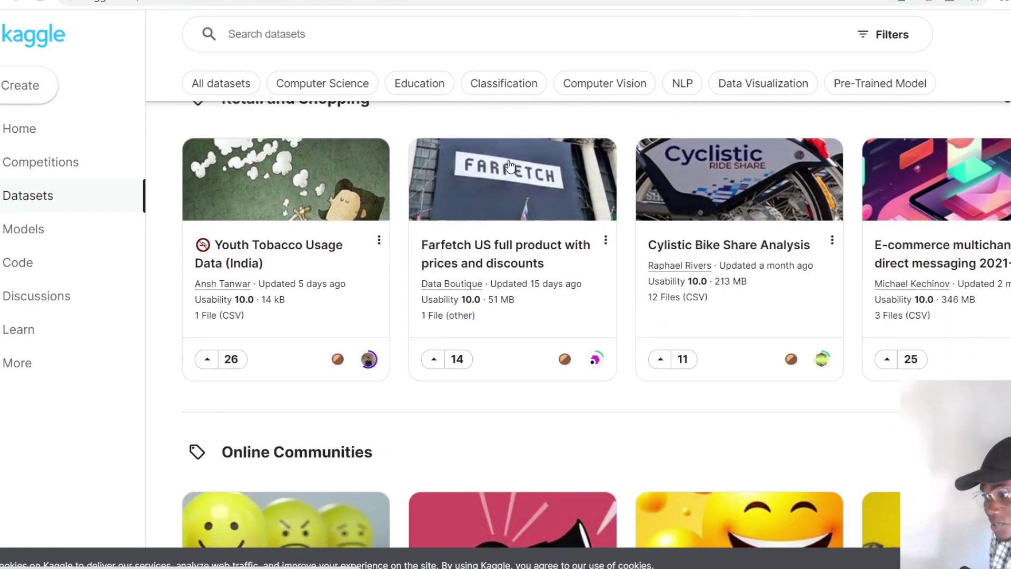
{"action": "scroll", "coordinate": [843, 266], "scroll_direction": "up", "scroll_amount": 18}
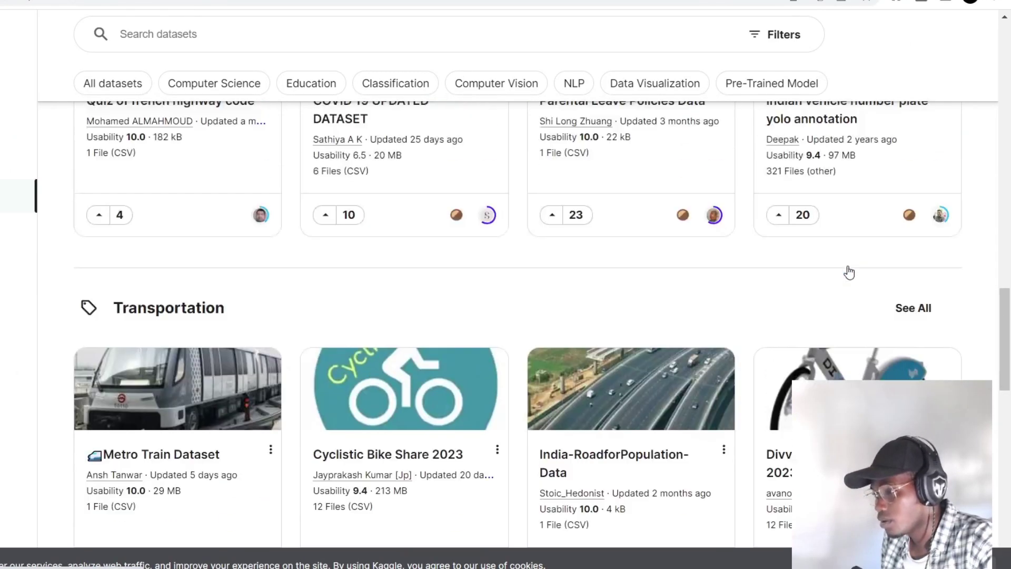
{"action": "scroll", "coordinate": [637, 261], "scroll_direction": "up", "scroll_amount": 14}
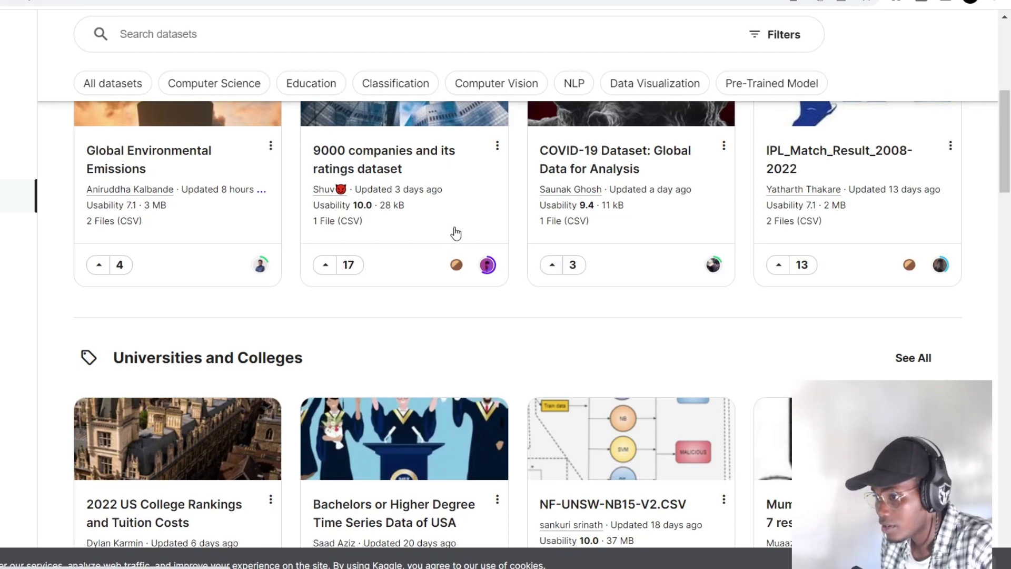
{"action": "scroll", "coordinate": [454, 232], "scroll_direction": "up", "scroll_amount": 4}
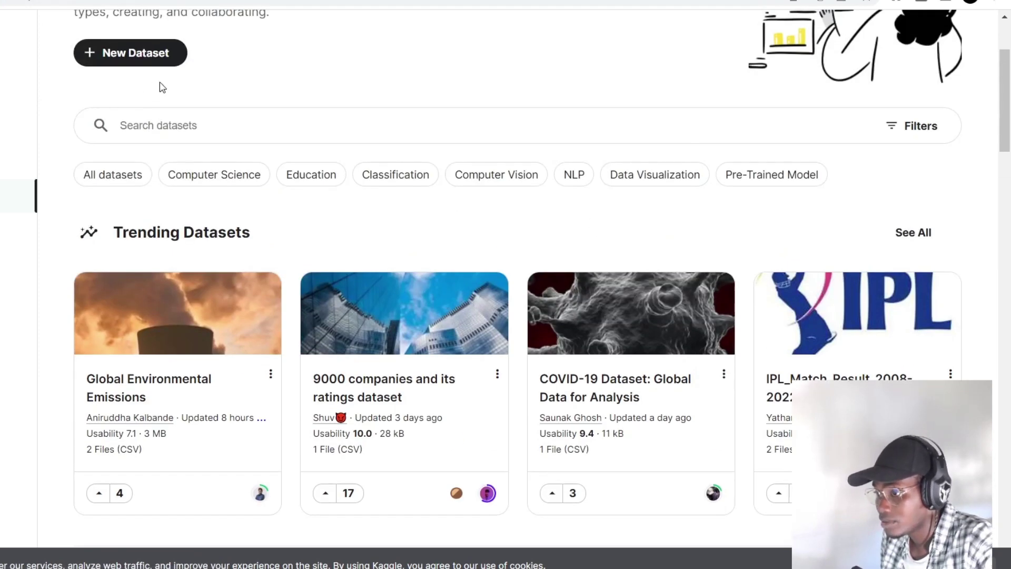
{"action": "scroll", "coordinate": [742, 100], "scroll_direction": "down", "scroll_amount": 4}
{"action": "scroll", "coordinate": [744, 131], "scroll_direction": "up", "scroll_amount": 1}
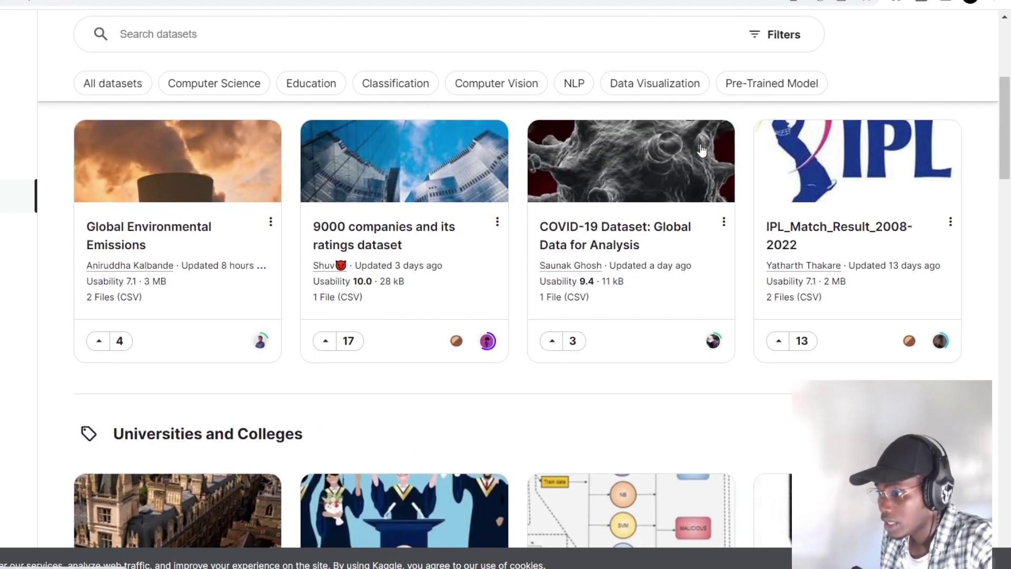
{"action": "left_click_drag", "start_coordinate": [1006, 134], "coordinate": [1009, 225]}
{"action": "scroll", "coordinate": [1009, 225], "scroll_direction": "down", "scroll_amount": 1}
{"action": "scroll", "coordinate": [1009, 225], "scroll_direction": "down", "scroll_amount": 10}
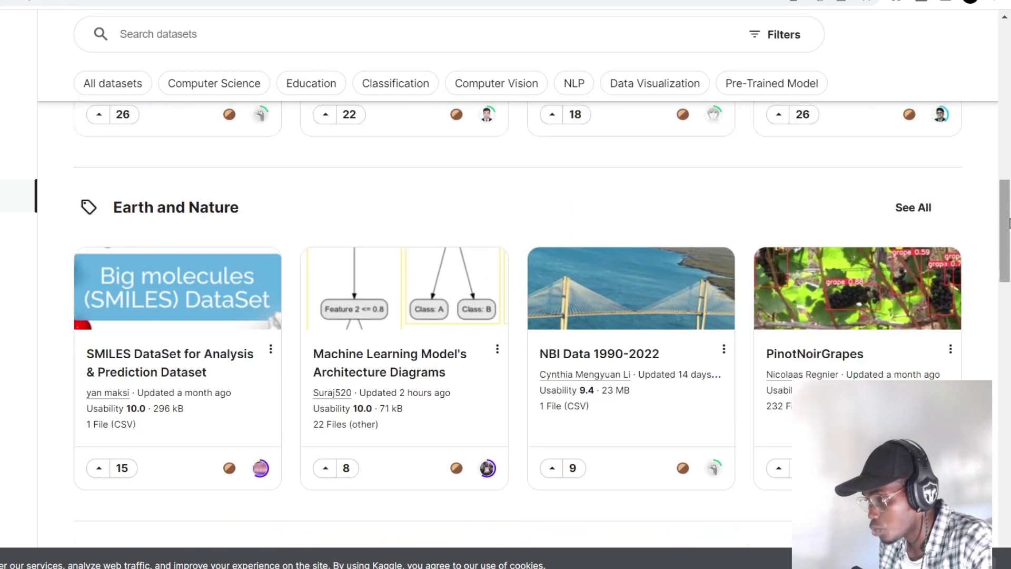
Search the Kaggle datasets for "nba"
{"action": "key", "text": "Home"}
{"action": "left_click", "coordinate": [327, 279]}
{"action": "type", "text": "nab"}
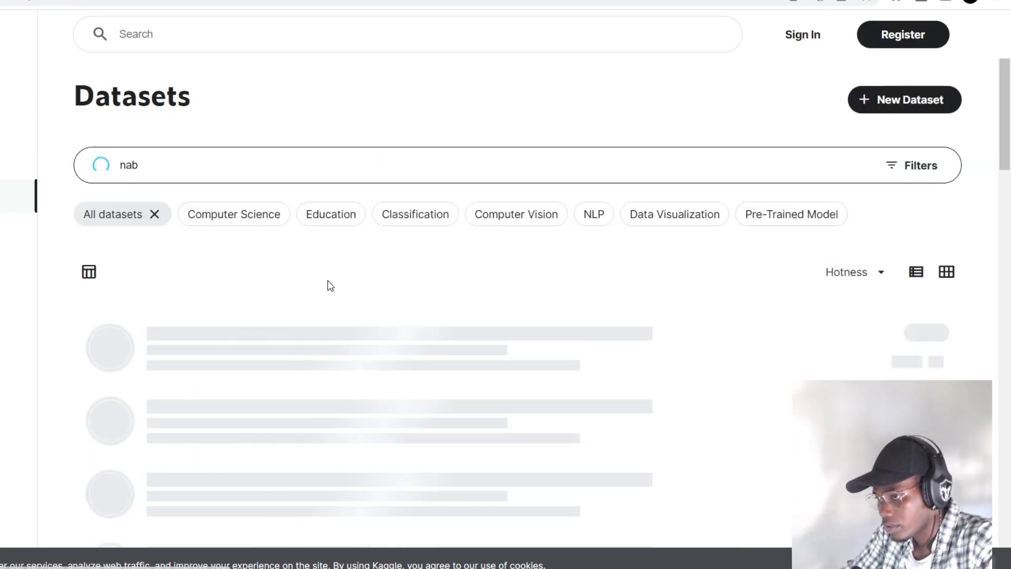
{"action": "key", "text": "BackSpace"}
{"action": "key", "text": "BackSpace"}
{"action": "type", "text": "ba"}
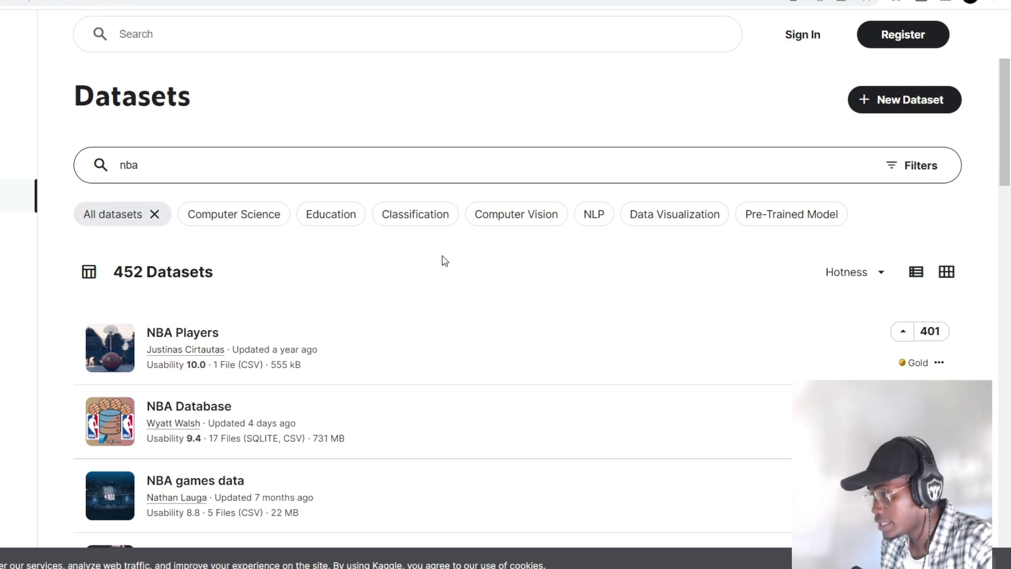
Open the NBA Players dataset and review its description and the column preview of its data file
{"action": "left_click", "coordinate": [206, 333]}
{"action": "scroll", "coordinate": [345, 302], "scroll_direction": "down", "scroll_amount": 15}
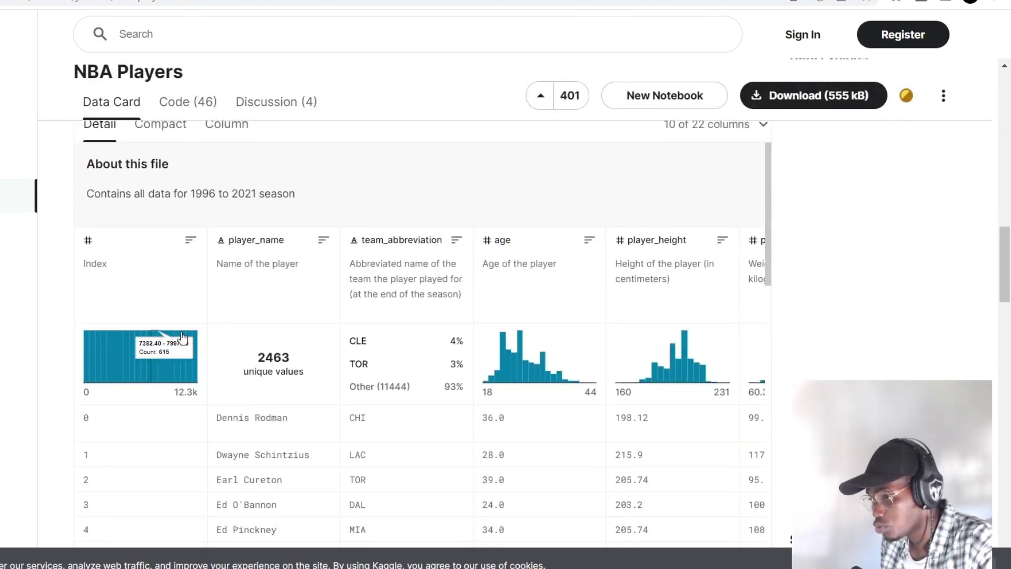
{"action": "scroll", "coordinate": [226, 332], "scroll_direction": "down", "scroll_amount": 3}
{"action": "scroll", "coordinate": [741, 323], "scroll_direction": "up", "scroll_amount": 5}
{"action": "scroll", "coordinate": [912, 314], "scroll_direction": "up", "scroll_amount": 5}
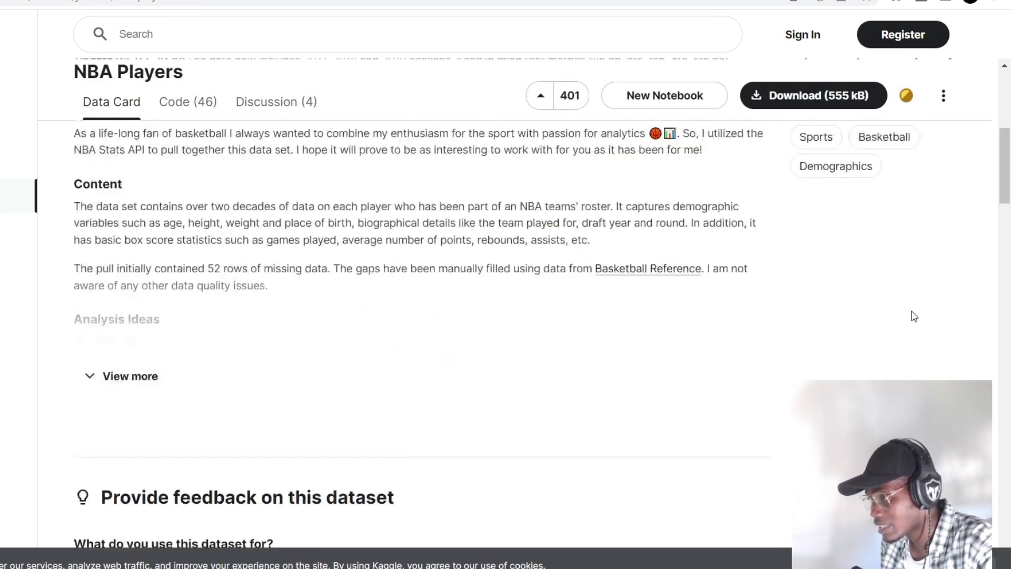
{"action": "scroll", "coordinate": [849, 255], "scroll_direction": "up", "scroll_amount": 1}
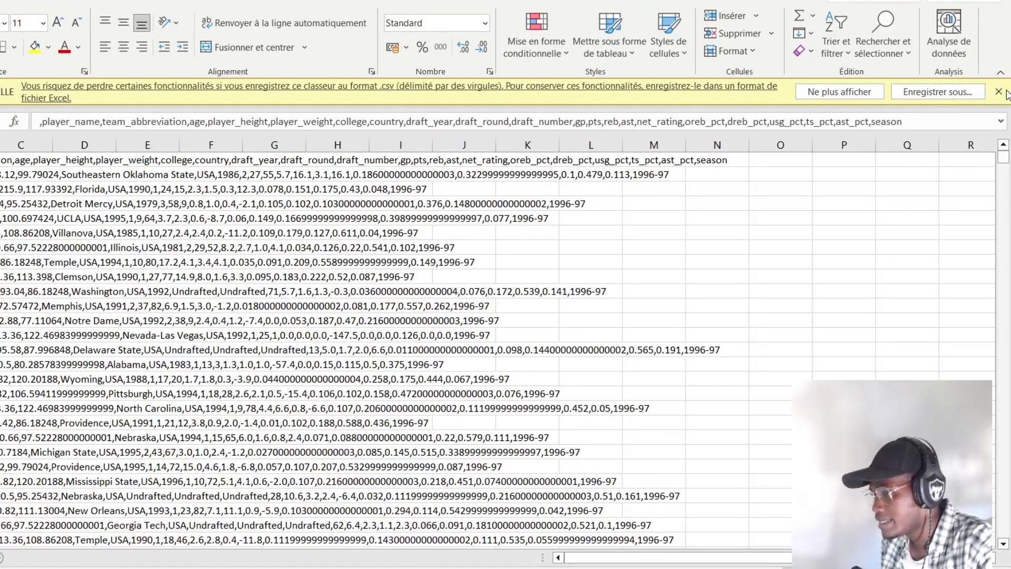
Dismiss the CSV format warning in Excel and split column A into delimited columns, adding Virgule as a separator and keeping the Standard format
{"action": "left_click", "coordinate": [1000, 94]}
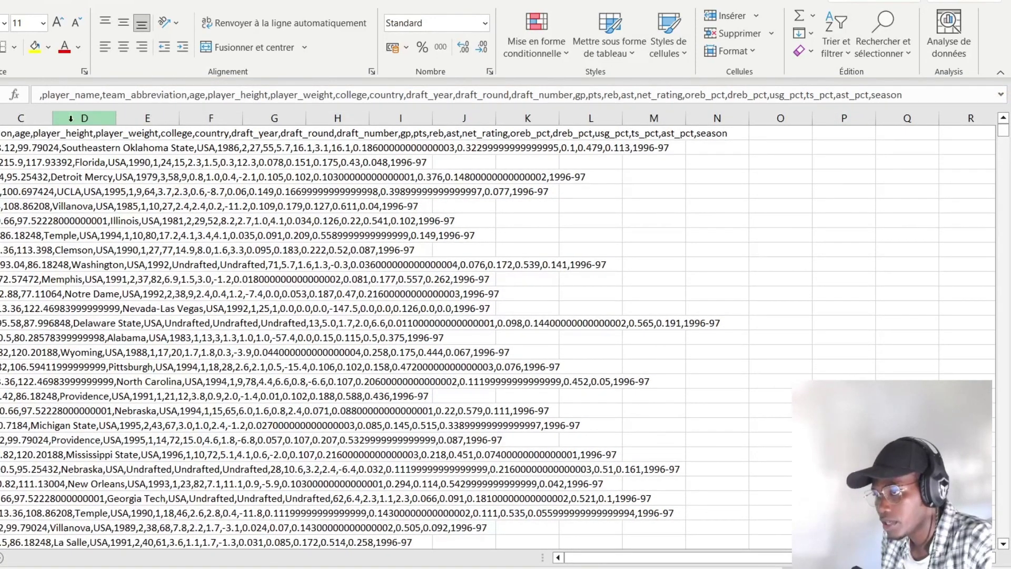
{"action": "left_click", "coordinate": [323, 19]}
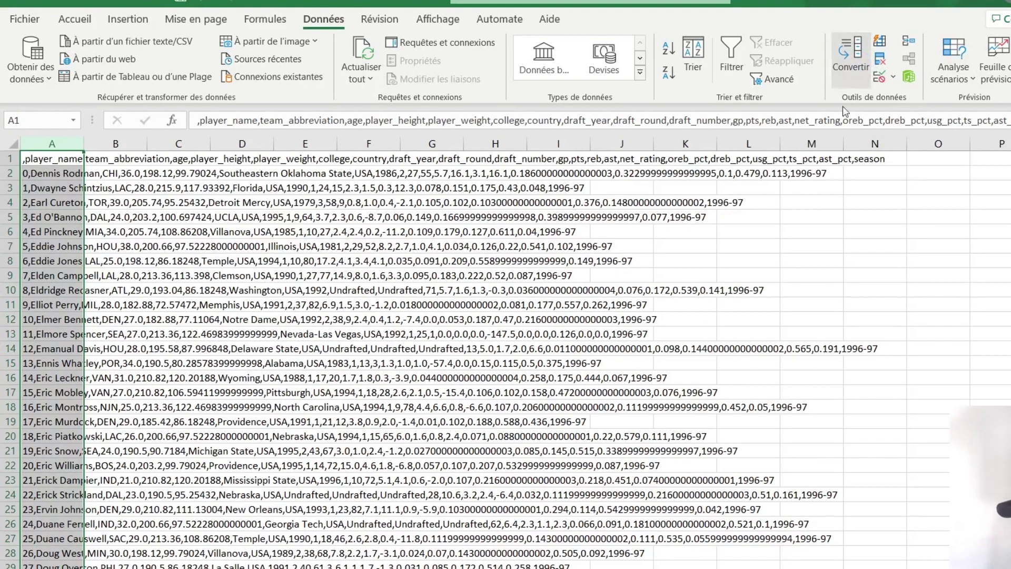
{"action": "left_click", "coordinate": [851, 58]}
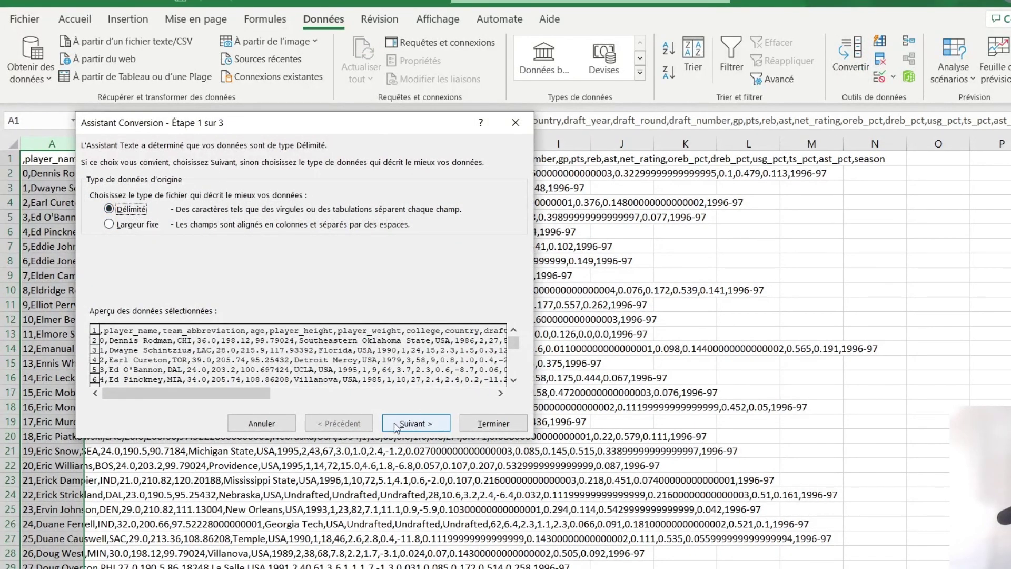
{"action": "left_click", "coordinate": [416, 424]}
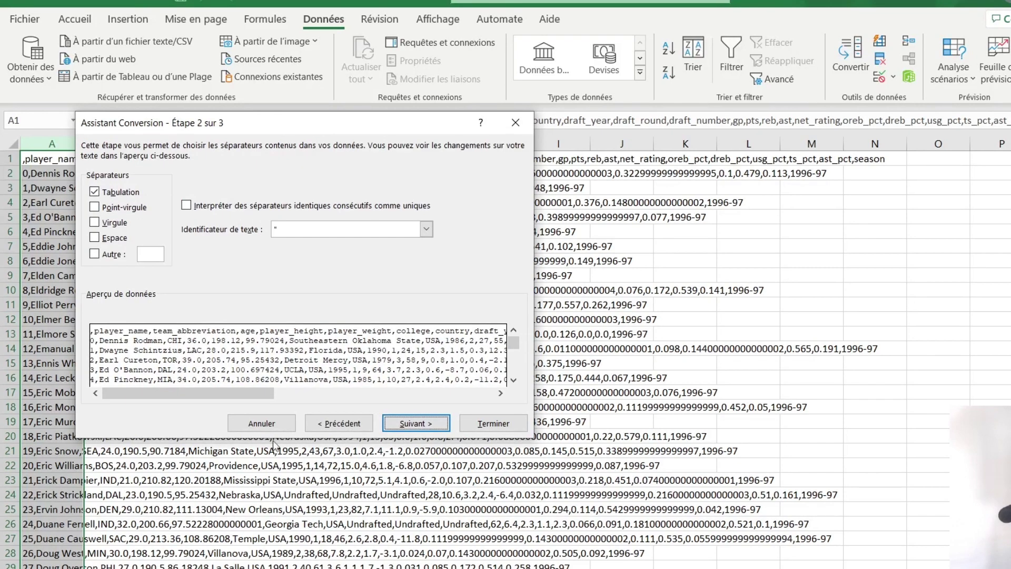
{"action": "left_click", "coordinate": [281, 232]}
{"action": "left_click", "coordinate": [188, 256]}
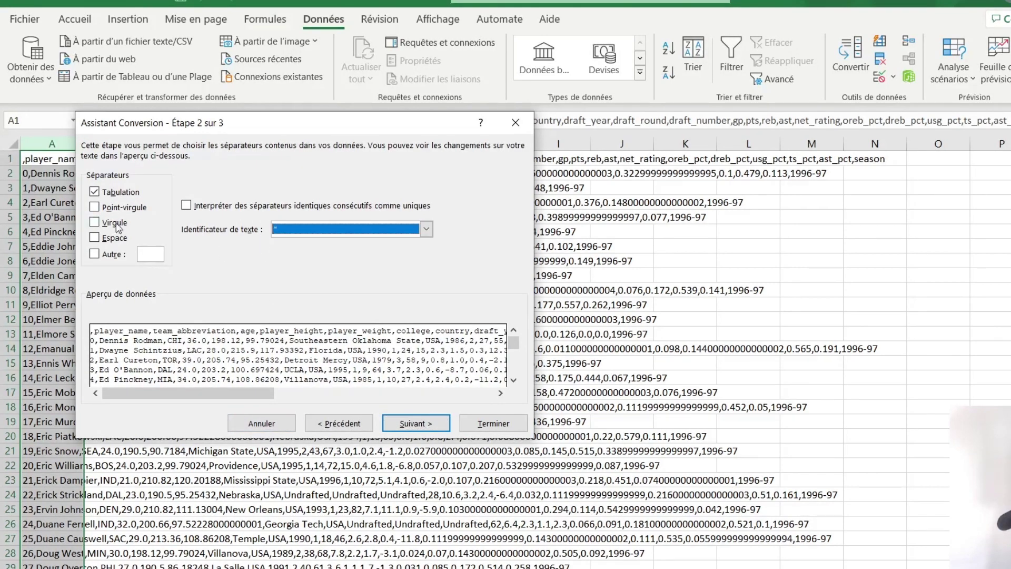
{"action": "left_click", "coordinate": [112, 223]}
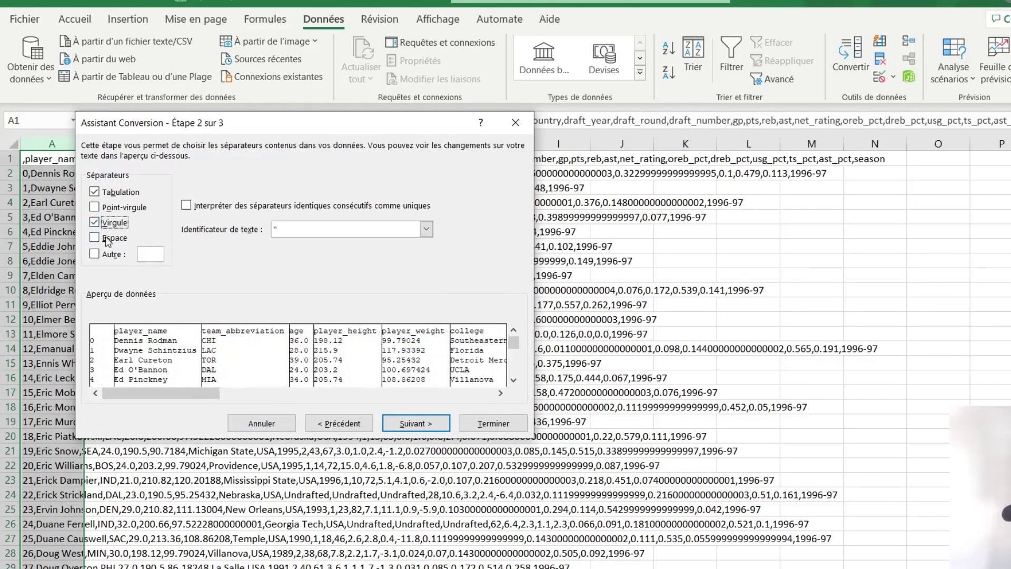
{"action": "left_click", "coordinate": [415, 423]}
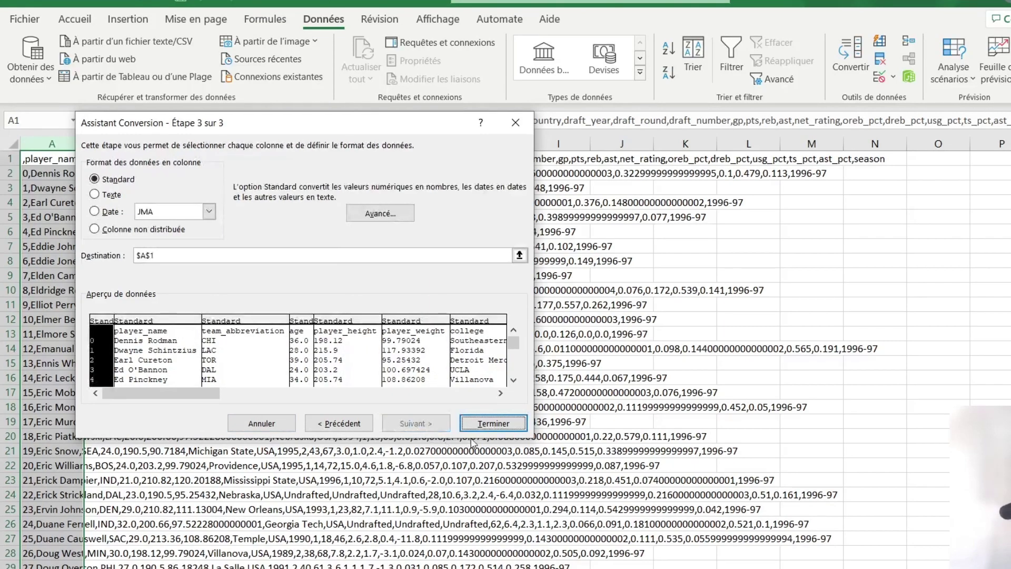
{"action": "left_click", "coordinate": [493, 423]}
{"action": "left_click", "coordinate": [369, 305]}
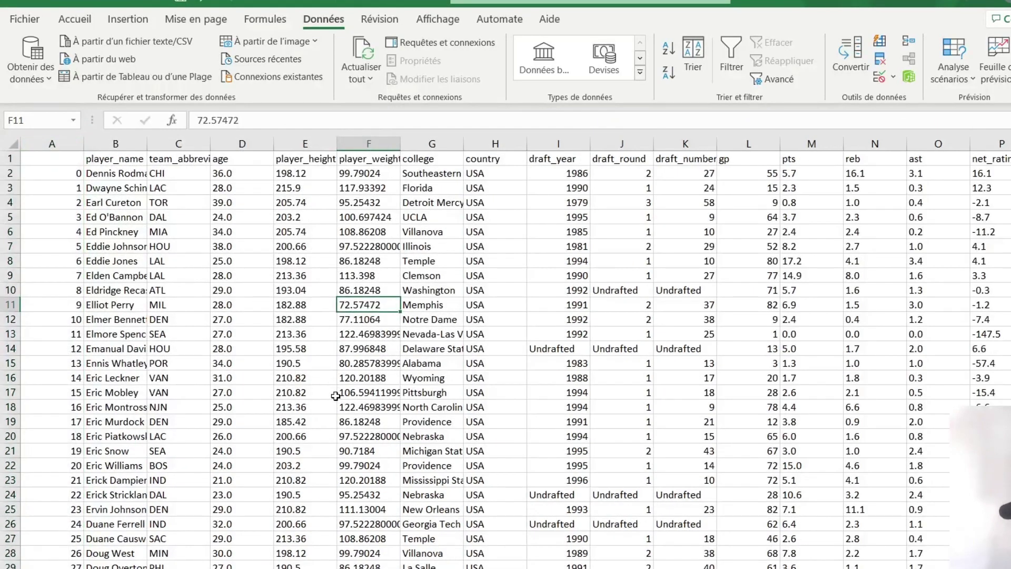
Look over the converted rows of all_seasons and widen the player_name column to fit the full names
{"action": "left_click", "coordinate": [308, 392]}
{"action": "scroll", "coordinate": [553, 341], "scroll_direction": "down", "scroll_amount": 5}
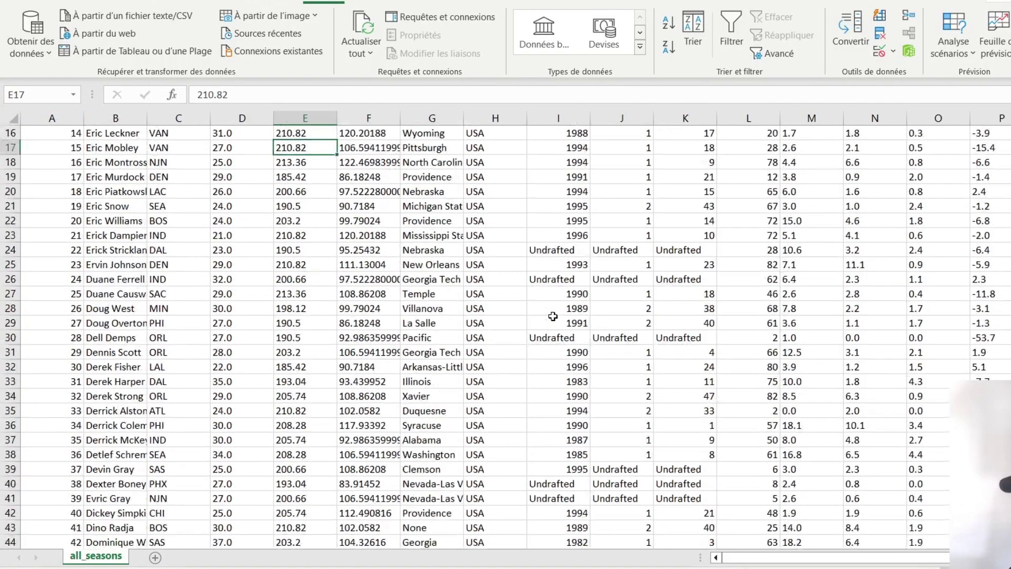
{"action": "scroll", "coordinate": [553, 316], "scroll_direction": "up", "scroll_amount": 5}
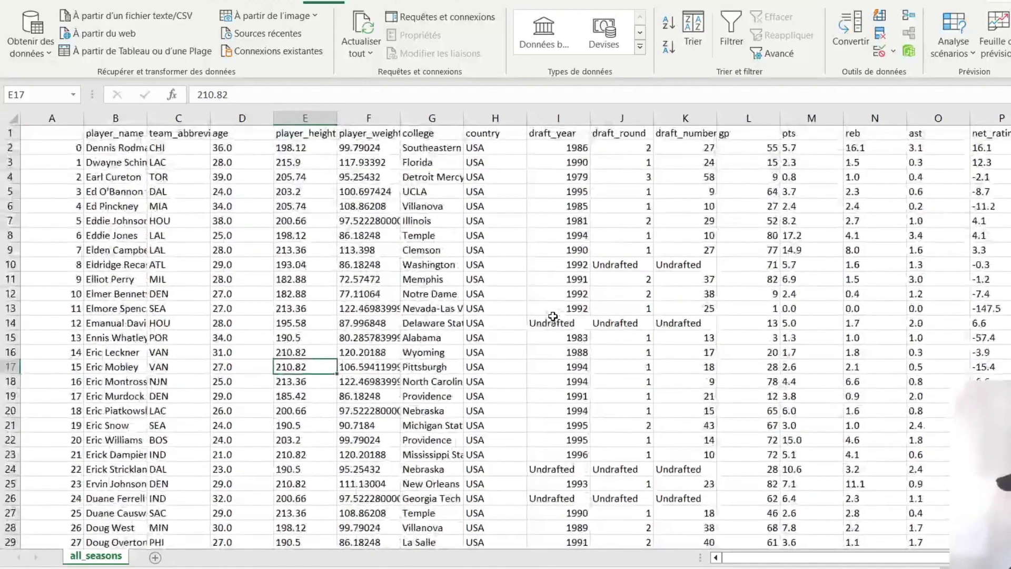
{"action": "left_click", "coordinate": [137, 166]}
{"action": "key", "text": "Down"}
{"action": "key", "text": "Down"}
{"action": "key", "text": "Down"}
{"action": "key", "text": "Down"}
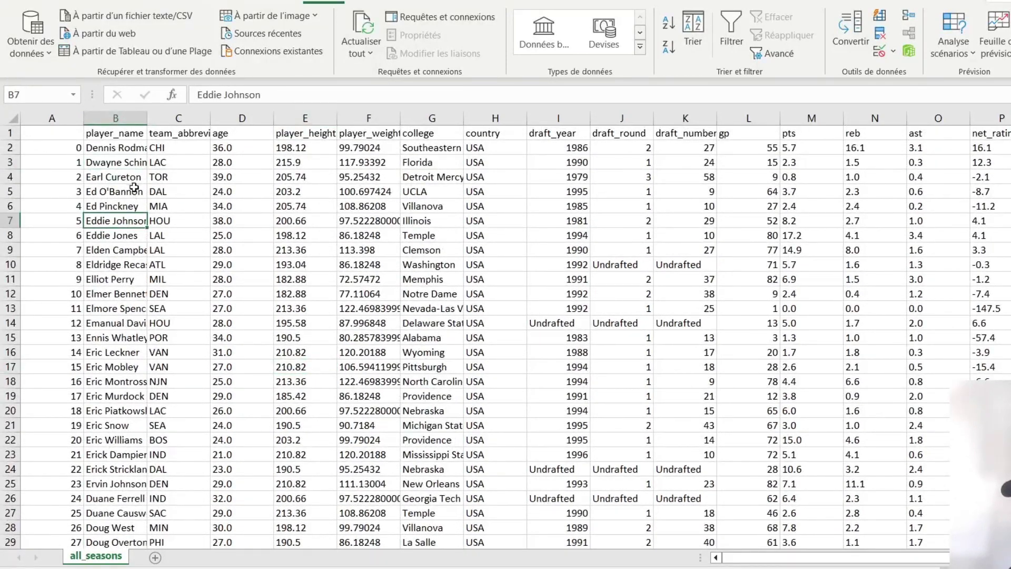
{"action": "left_click_drag", "start_coordinate": [146, 118], "coordinate": [238, 118]}
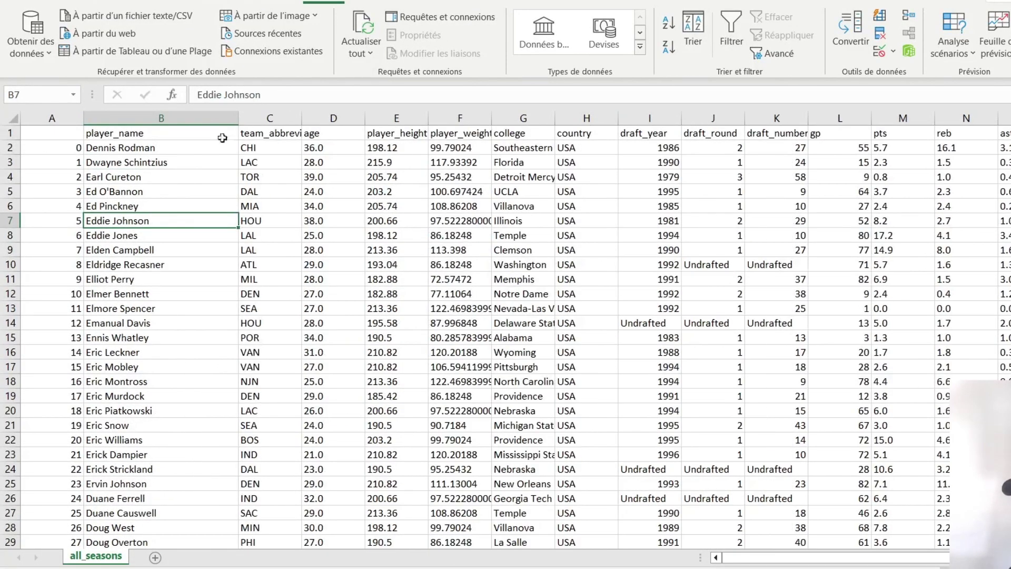
Inspect several entries in the player_name column of the all_seasons sheet
{"action": "left_click", "coordinate": [129, 118]}
{"action": "left_click", "coordinate": [138, 273]}
{"action": "left_click", "coordinate": [123, 339]}
{"action": "left_click", "coordinate": [121, 265]}
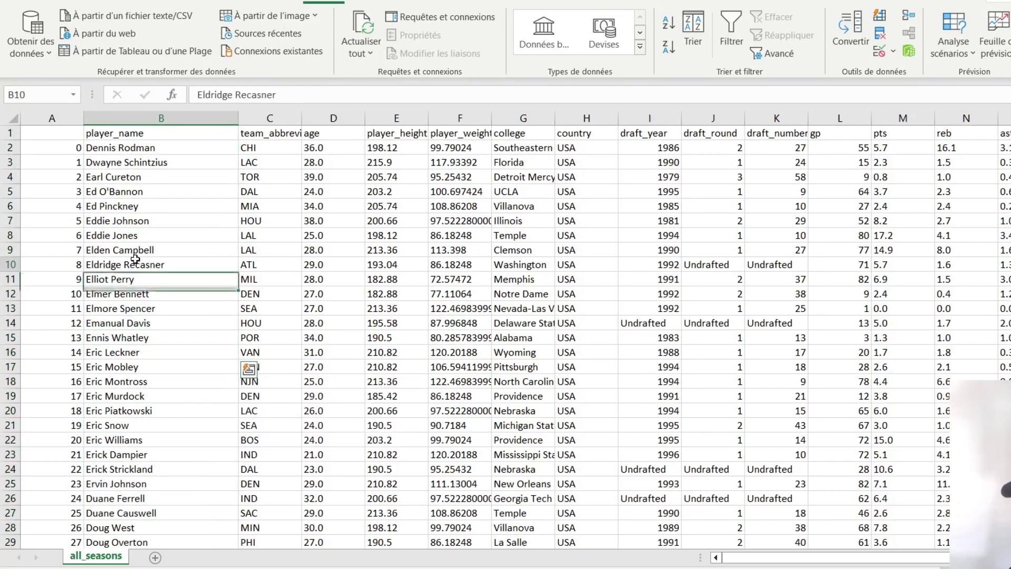
{"action": "left_click", "coordinate": [126, 176]}
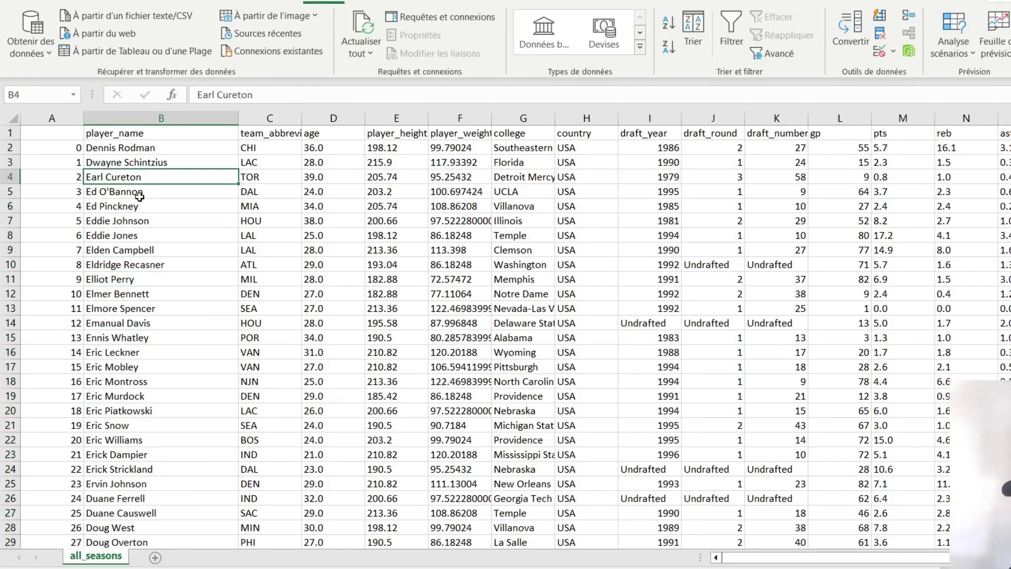
Examine the player record in row 7 across height, weight, college, country, draft and rebound columns
{"action": "left_click", "coordinate": [130, 222]}
{"action": "left_click", "coordinate": [458, 221]}
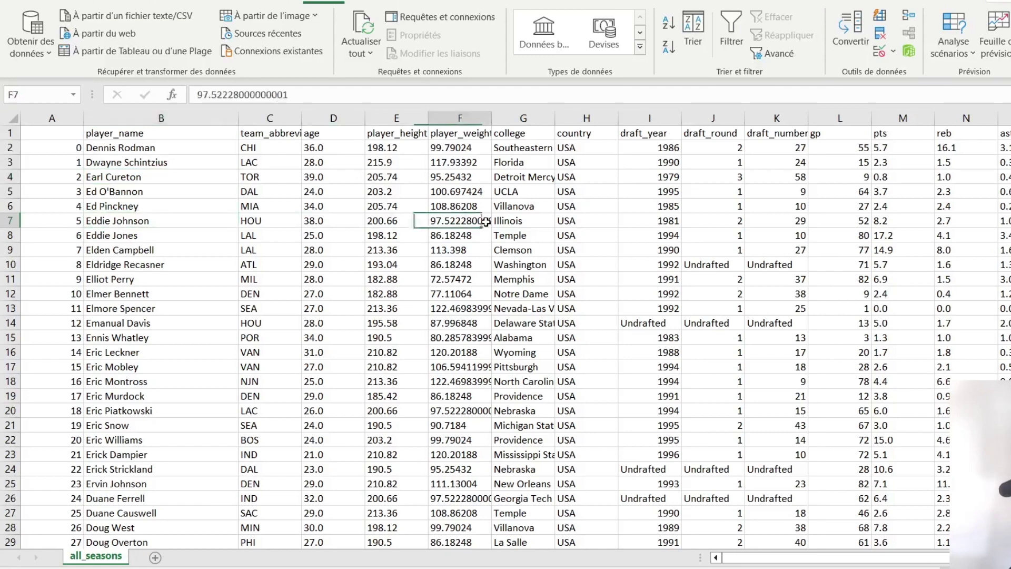
{"action": "left_click", "coordinate": [384, 220]}
{"action": "left_click", "coordinate": [486, 132]}
{"action": "left_click", "coordinate": [466, 220]}
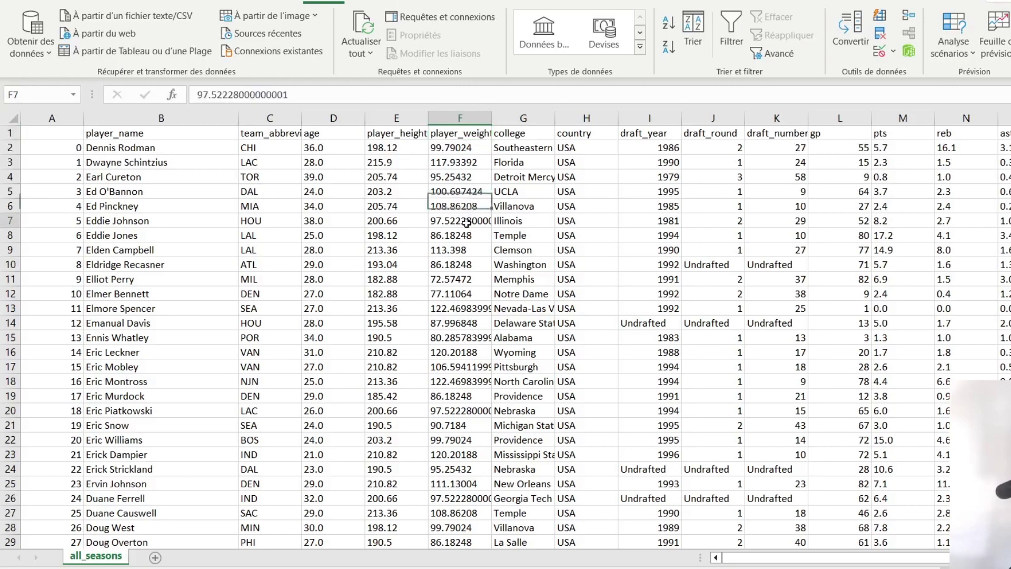
{"action": "left_click", "coordinate": [533, 132]}
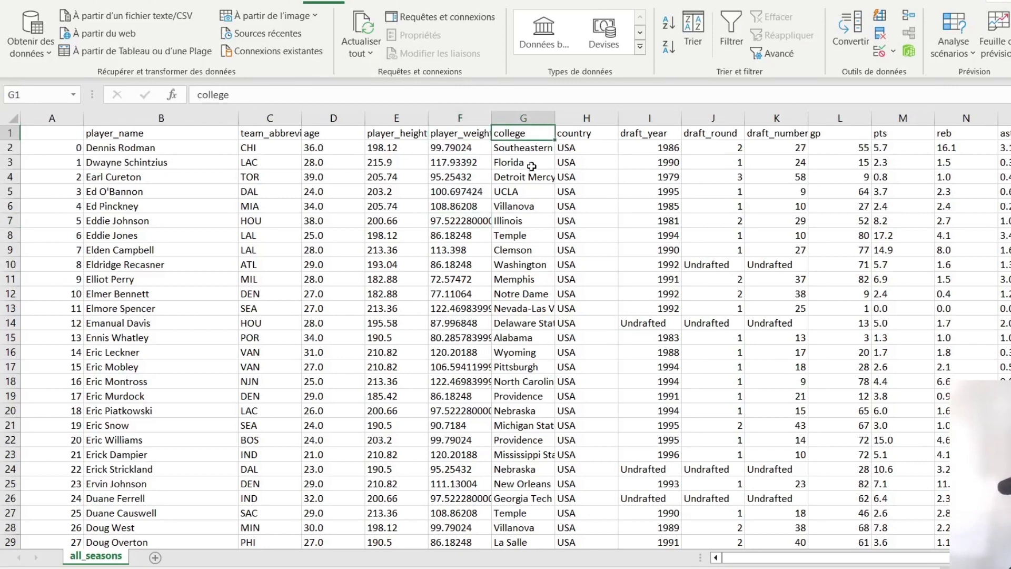
{"action": "left_click", "coordinate": [593, 231]}
{"action": "left_click", "coordinate": [669, 223]}
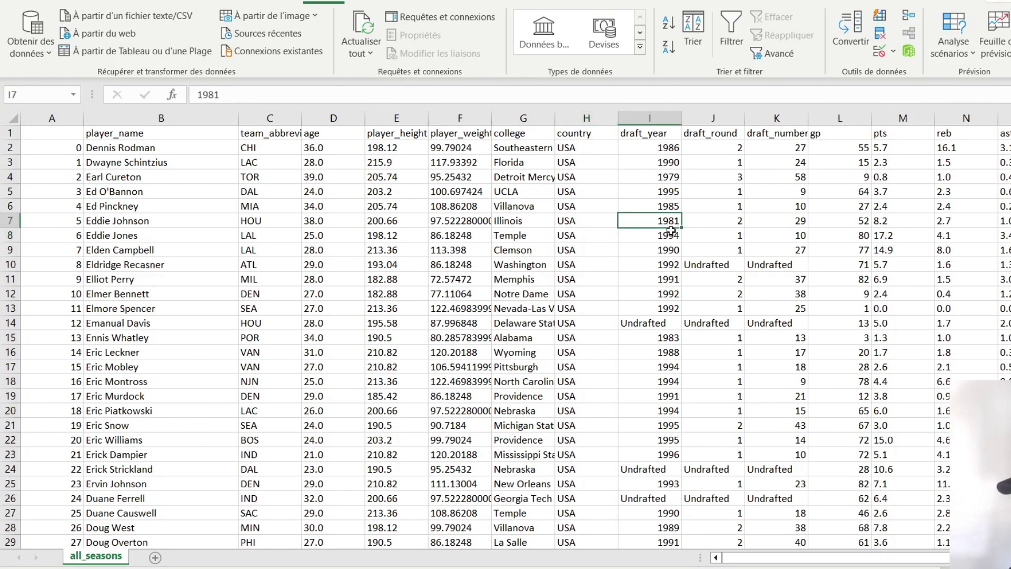
{"action": "left_click", "coordinate": [767, 225]}
{"action": "left_click", "coordinate": [981, 222]}
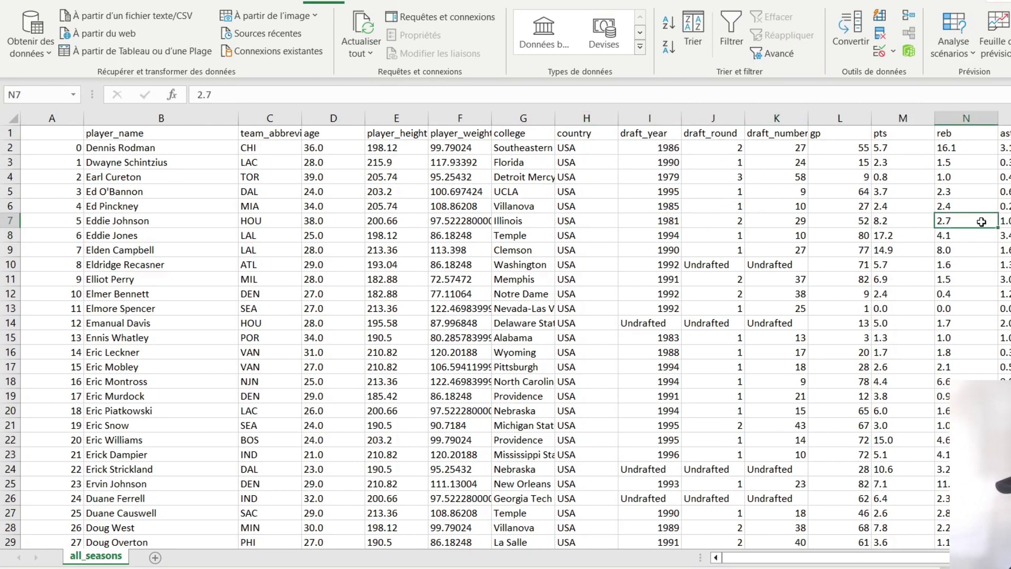
{"action": "left_click", "coordinate": [224, 207]}
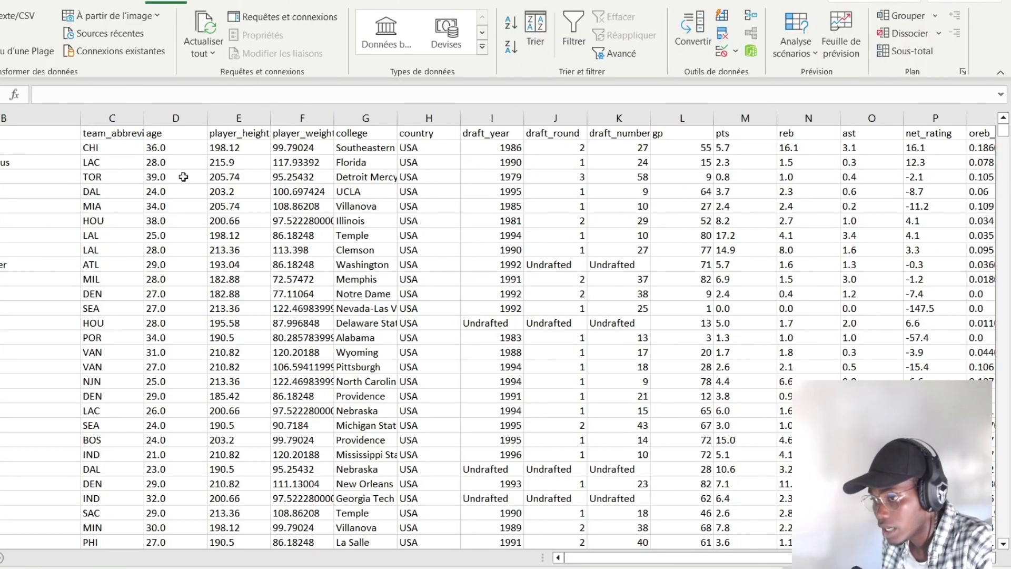
Switch to ChatGPT and ask in French for the list of columns in the attached all_seasons.csv
{"action": "left_click", "coordinate": [712, 281]}
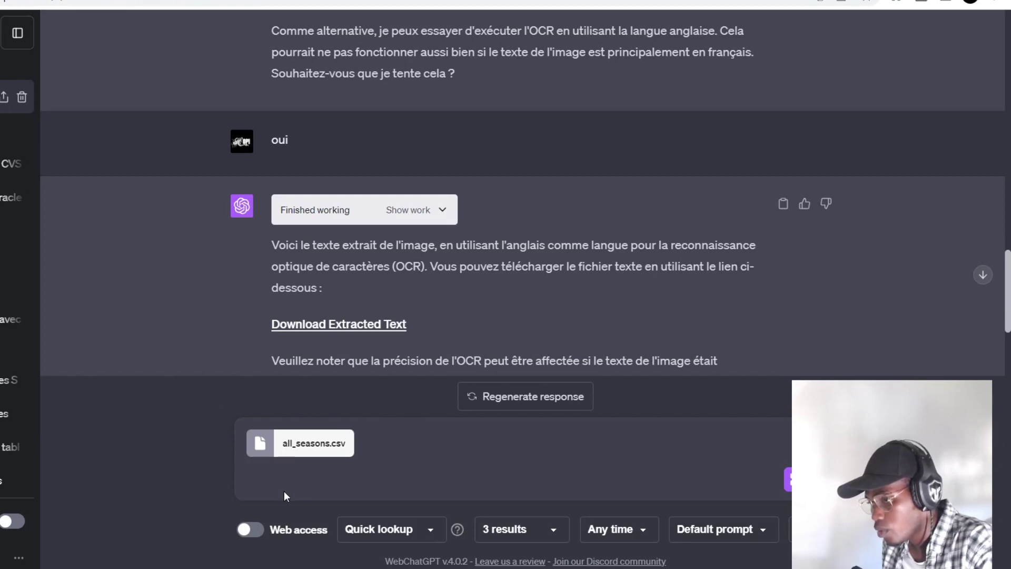
{"action": "left_click", "coordinate": [293, 477]}
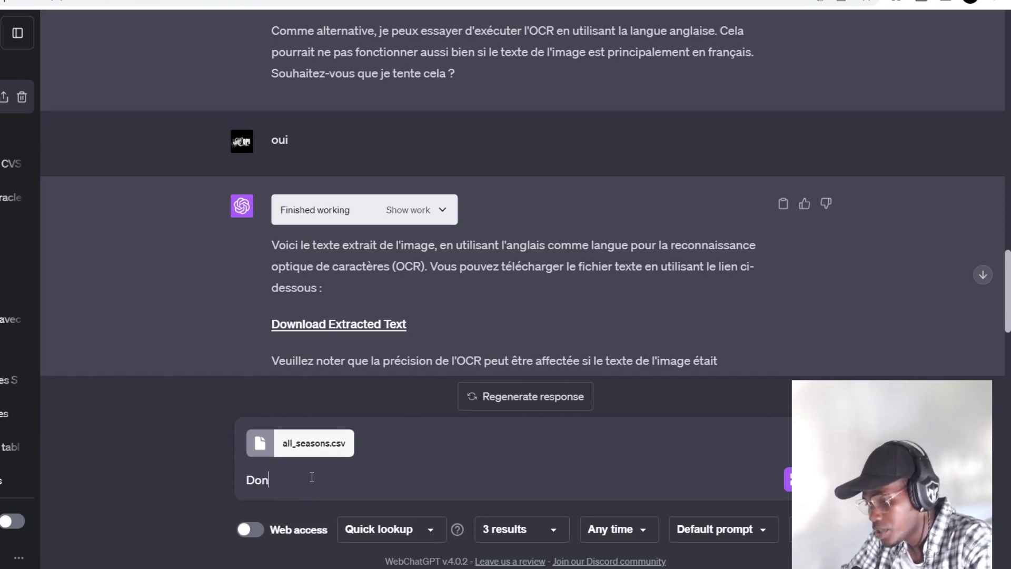
{"action": "type", "text": "Donne moi la"}
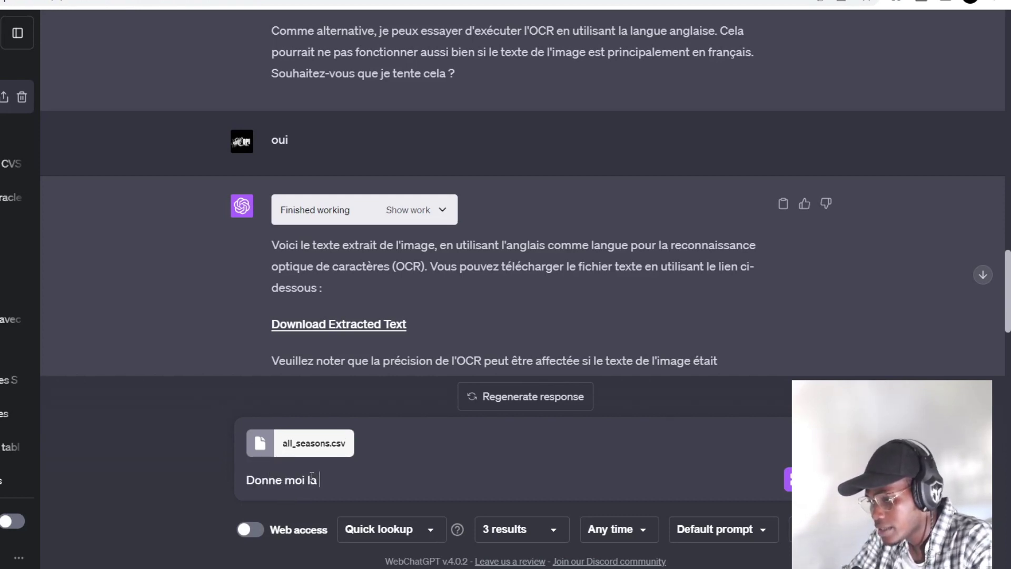
{"action": "type", "text": "li"}
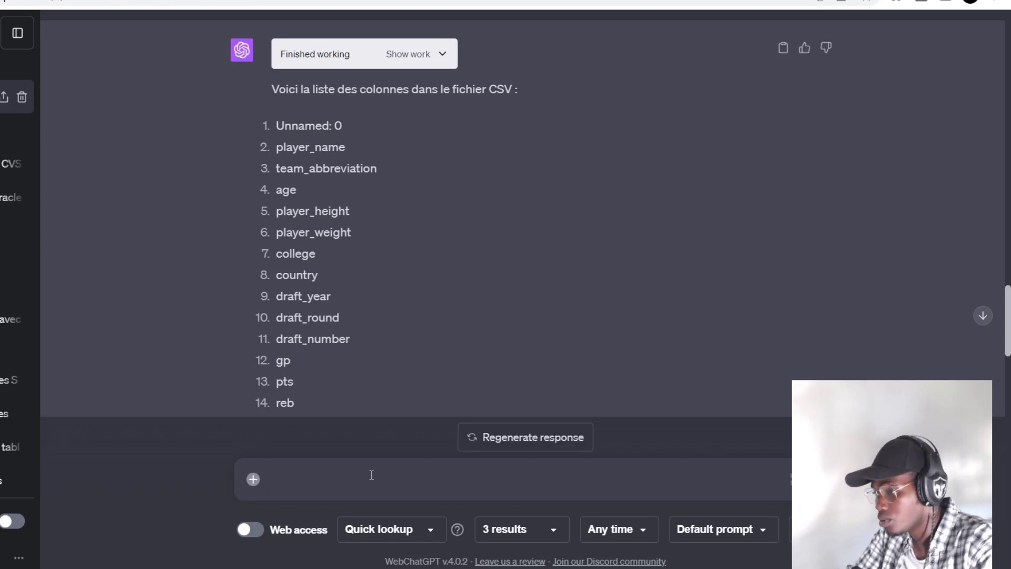
Send the prompt "génère moi une matrice de correlation et détermine les colonnes fortement correlé"
{"action": "type", "text": "gé"}
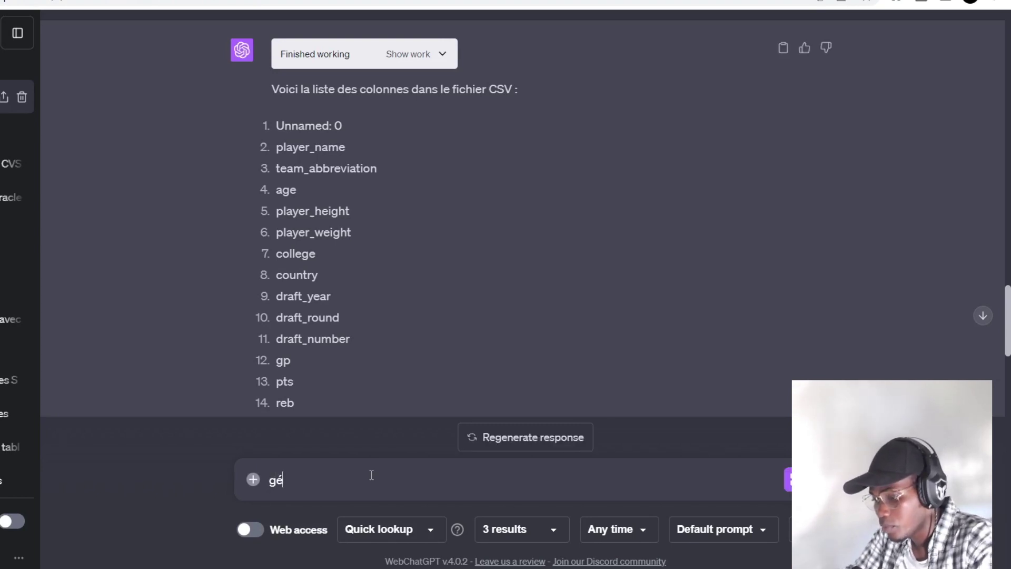
{"action": "type", "text": "nér"}
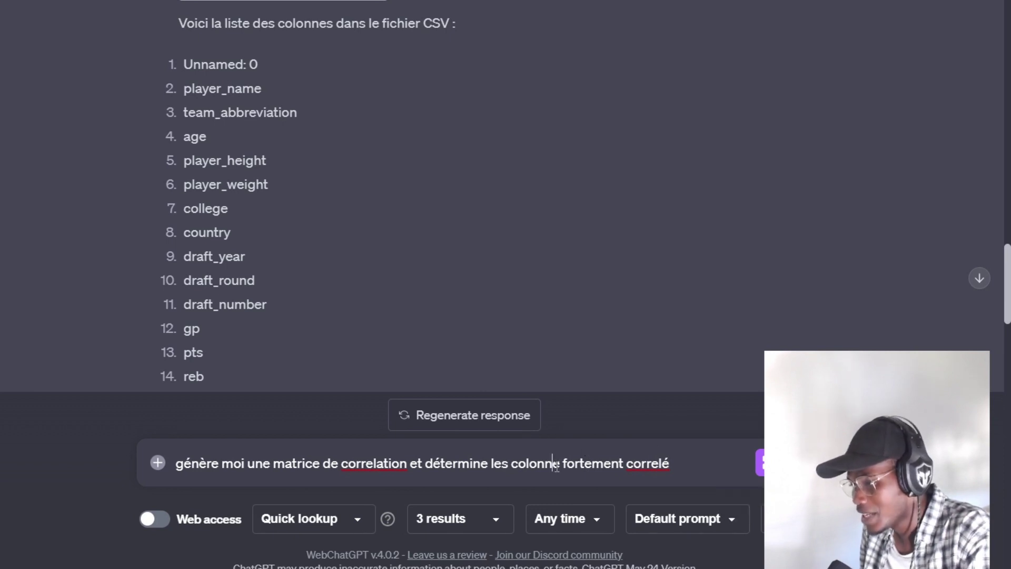
{"action": "type", "text": "s"}
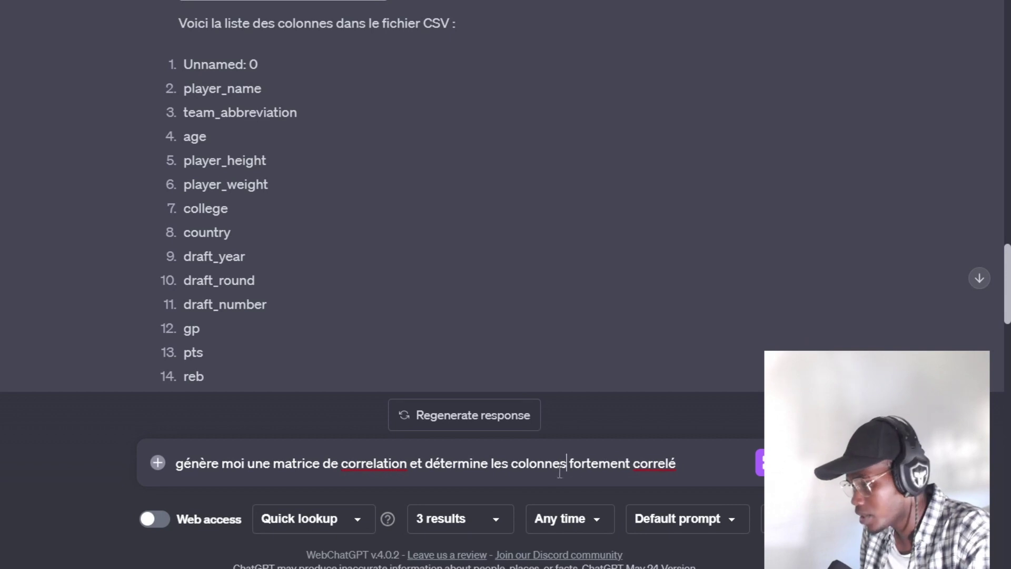
{"action": "key", "text": "Return"}
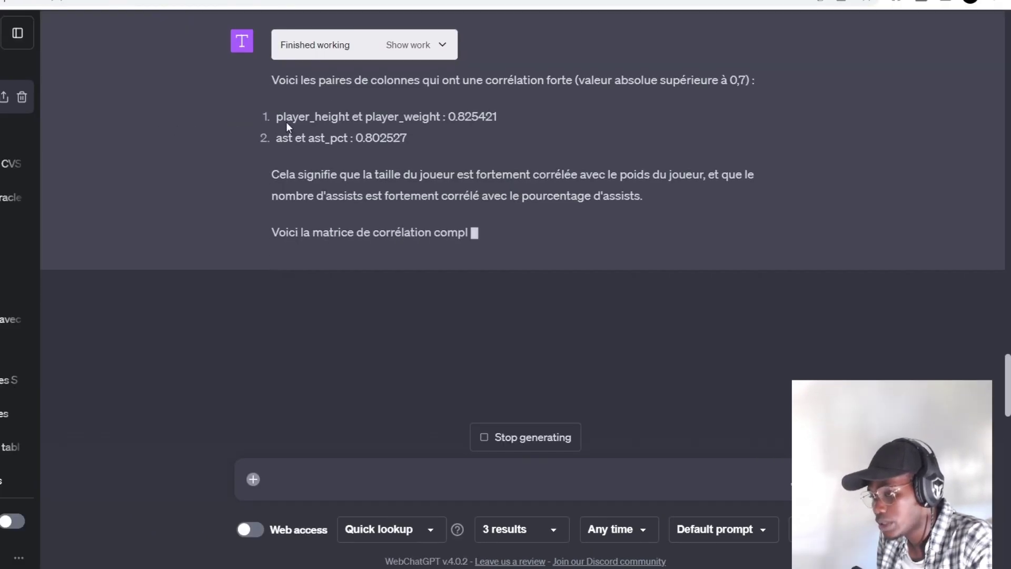
Review the strongly correlated column pairs listed at the start of the answer
{"action": "scroll", "coordinate": [284, 163], "scroll_direction": "up", "scroll_amount": 4}
{"action": "scroll", "coordinate": [362, 209], "scroll_direction": "down", "scroll_amount": 3}
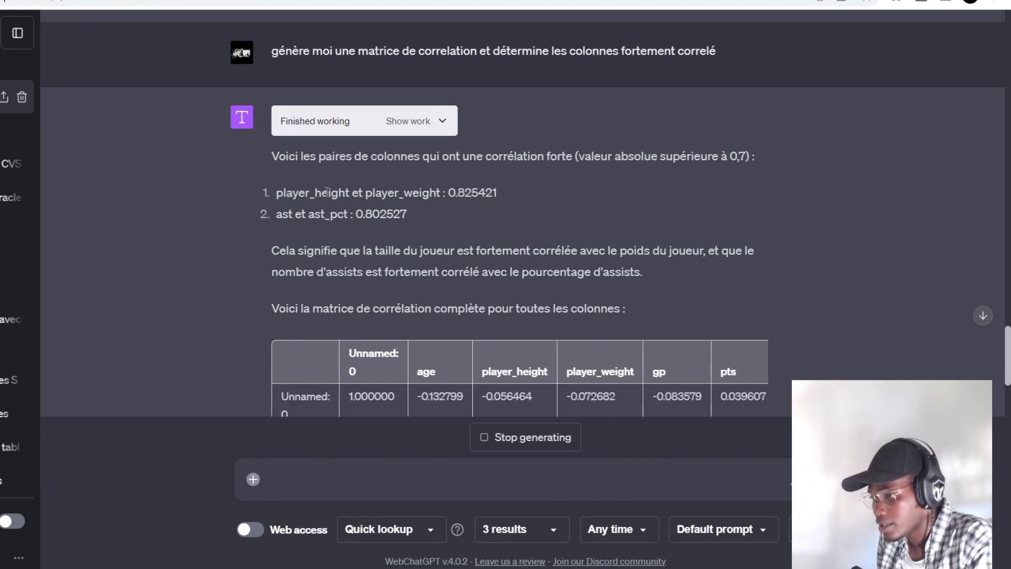
{"action": "left_click_drag", "start_coordinate": [351, 194], "coordinate": [276, 200]}
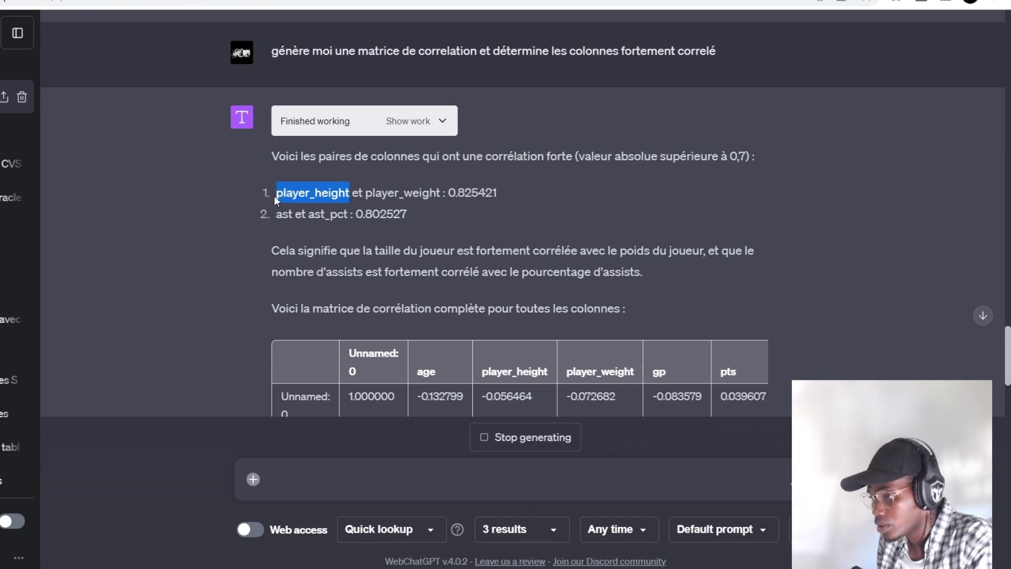
{"action": "left_click_drag", "start_coordinate": [373, 193], "coordinate": [441, 193]}
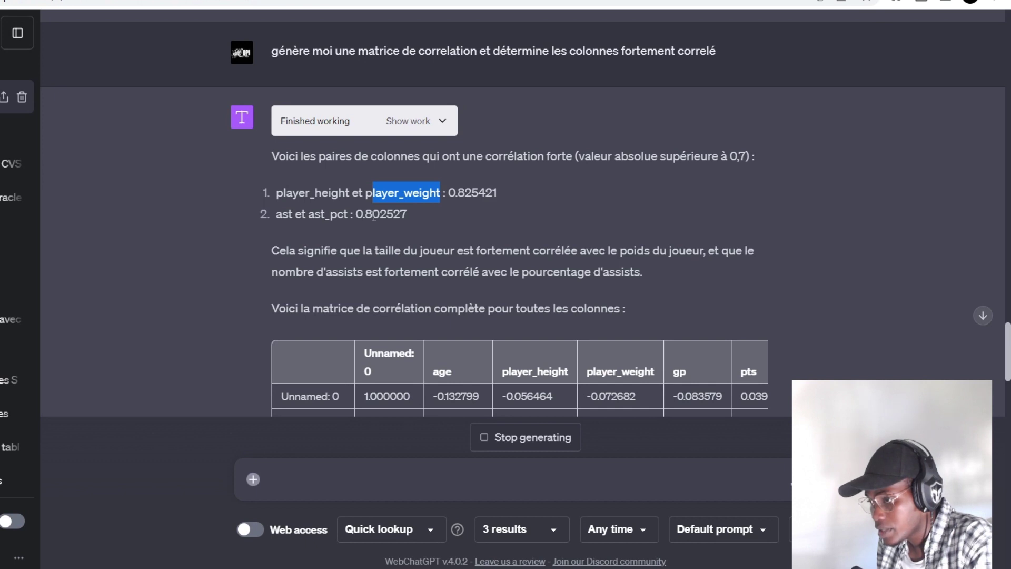
{"action": "left_click_drag", "start_coordinate": [348, 215], "coordinate": [289, 215]}
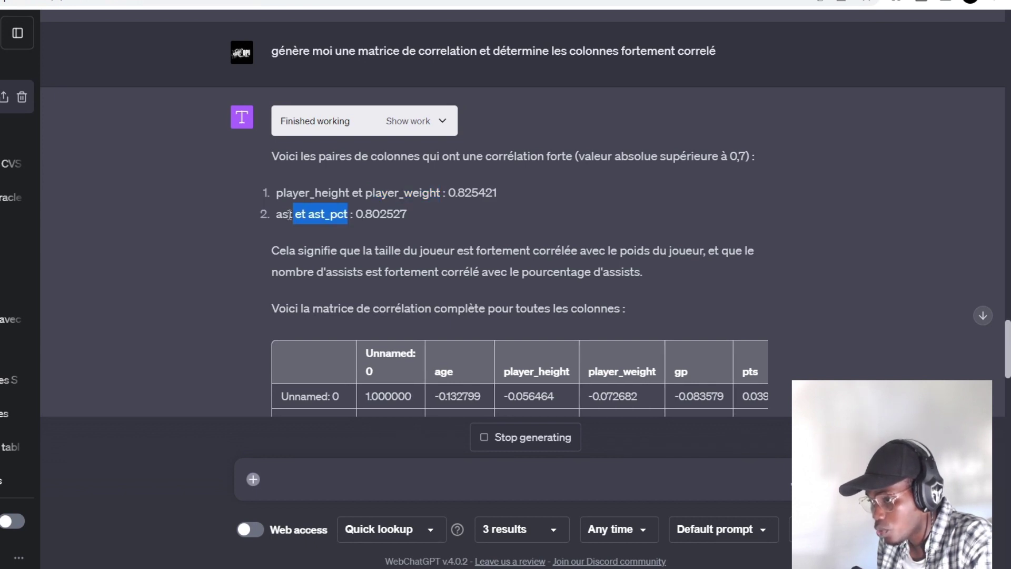
{"action": "left_click", "coordinate": [575, 249]}
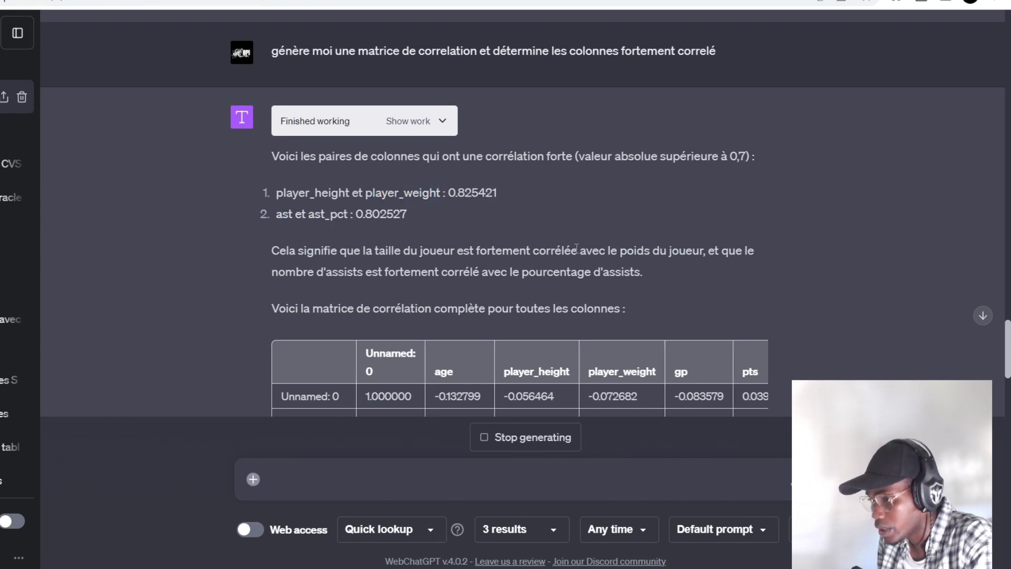
Examine the full correlation matrix as it is generated, across all its columns and rows
{"action": "scroll", "coordinate": [575, 249], "scroll_direction": "down", "scroll_amount": 5}
{"action": "left_click_drag", "start_coordinate": [451, 316], "coordinate": [846, 302]}
{"action": "left_click_drag", "start_coordinate": [734, 315], "coordinate": [373, 343]}
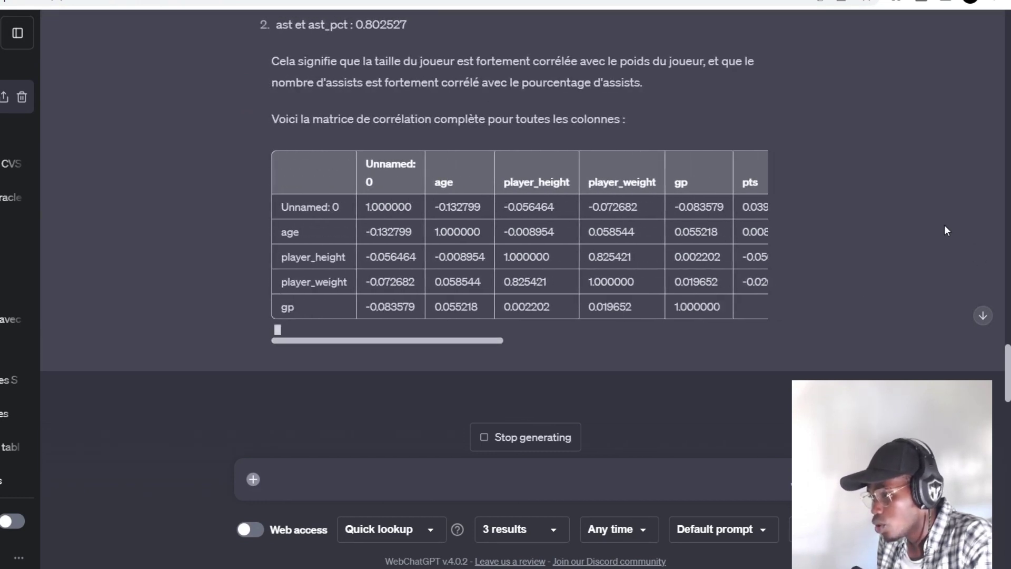
{"action": "scroll", "coordinate": [944, 225], "scroll_direction": "up", "scroll_amount": 3}
{"action": "scroll", "coordinate": [944, 225], "scroll_direction": "down", "scroll_amount": 4}
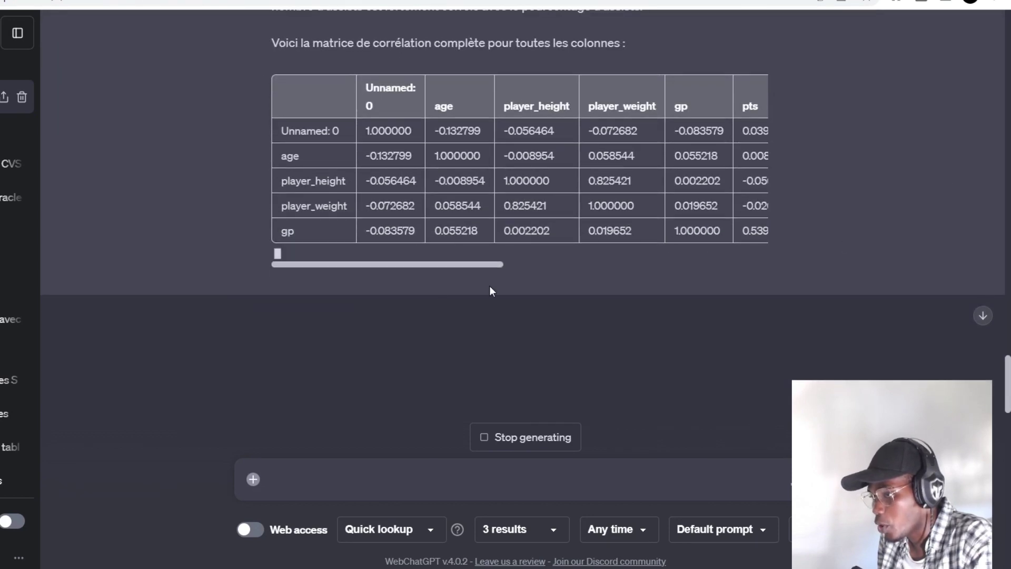
{"action": "scroll", "coordinate": [833, 211], "scroll_direction": "up", "scroll_amount": 5}
{"action": "scroll", "coordinate": [832, 219], "scroll_direction": "down", "scroll_amount": 3}
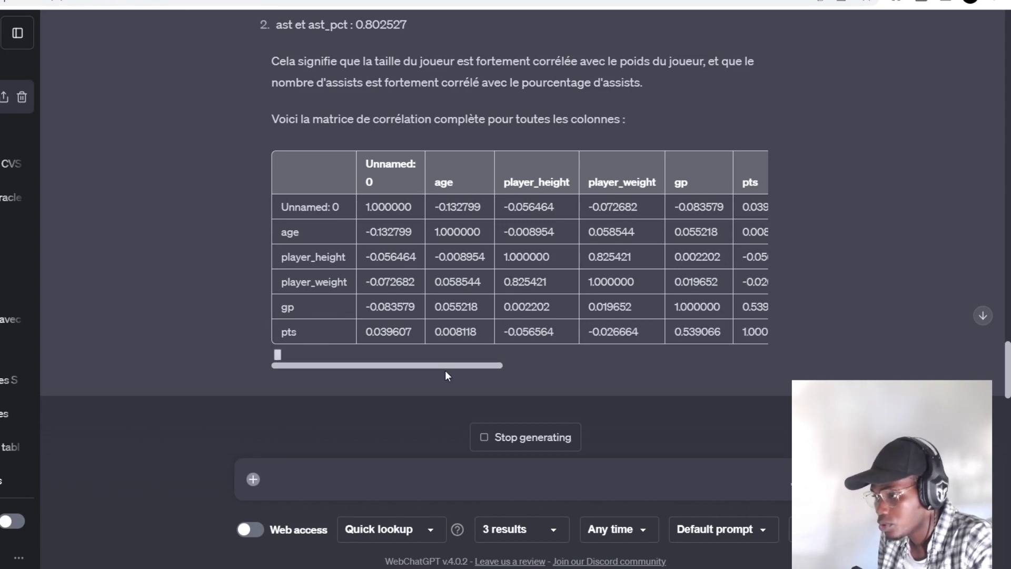
{"action": "left_click_drag", "start_coordinate": [410, 391], "coordinate": [785, 377]}
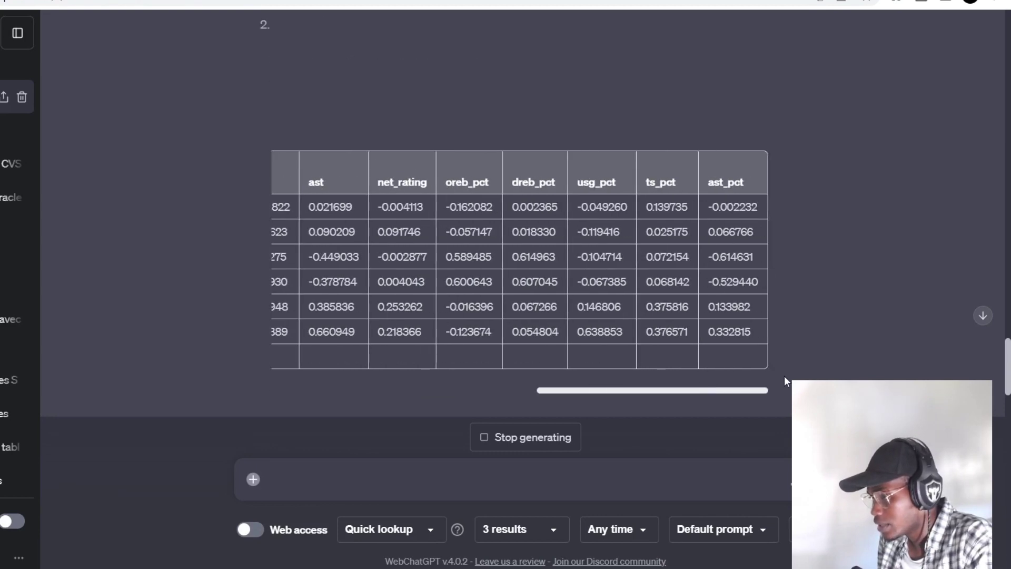
{"action": "scroll", "coordinate": [990, 213], "scroll_direction": "up", "scroll_amount": 3}
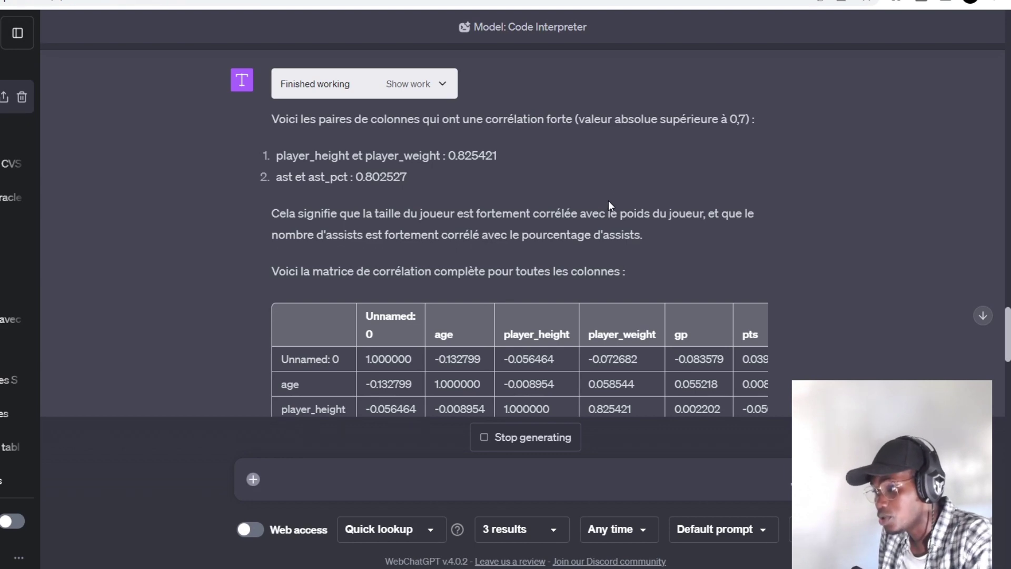
{"action": "scroll", "coordinate": [612, 193], "scroll_direction": "up", "scroll_amount": 1}
{"action": "scroll", "coordinate": [606, 184], "scroll_direction": "down", "scroll_amount": 8}
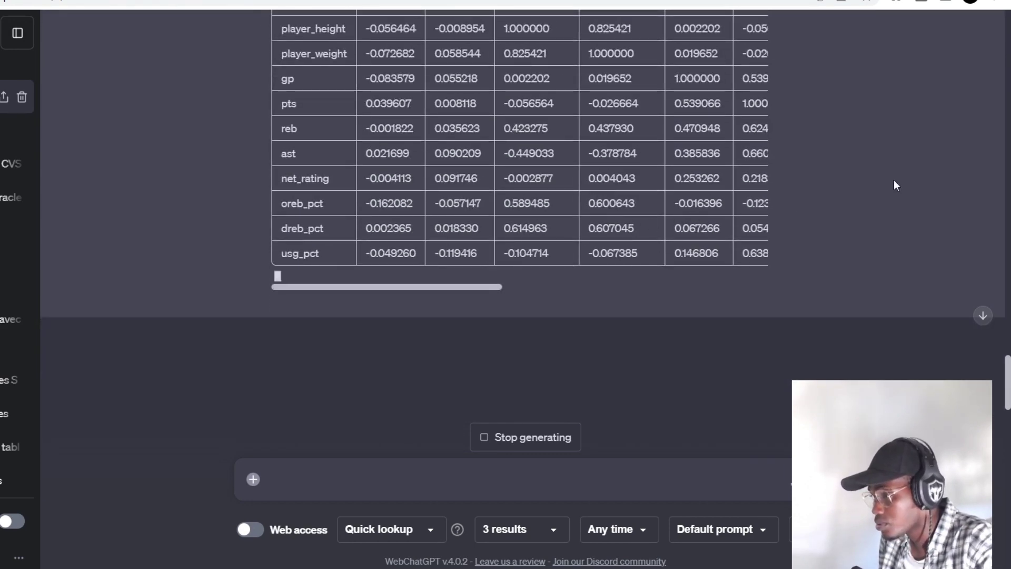
{"action": "scroll", "coordinate": [894, 182], "scroll_direction": "up", "scroll_amount": 3}
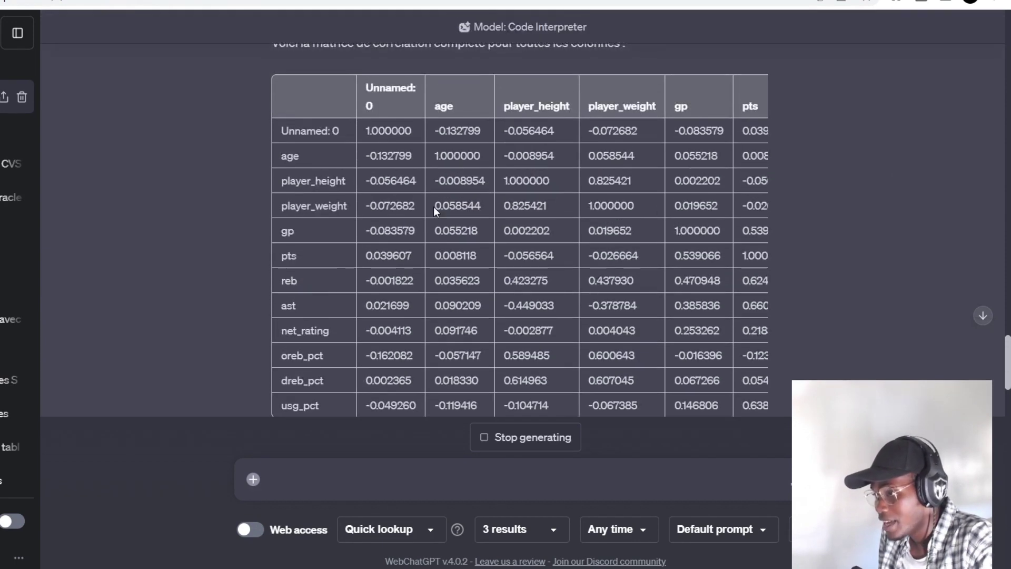
Ask ChatGPT about the second correlated pair with "peux tu m'expliquer c'est quoi les colonne ast et ast_pct ?"
{"action": "scroll", "coordinate": [957, 168], "scroll_direction": "up", "scroll_amount": 5}
{"action": "scroll", "coordinate": [749, 191], "scroll_direction": "down", "scroll_amount": 1}
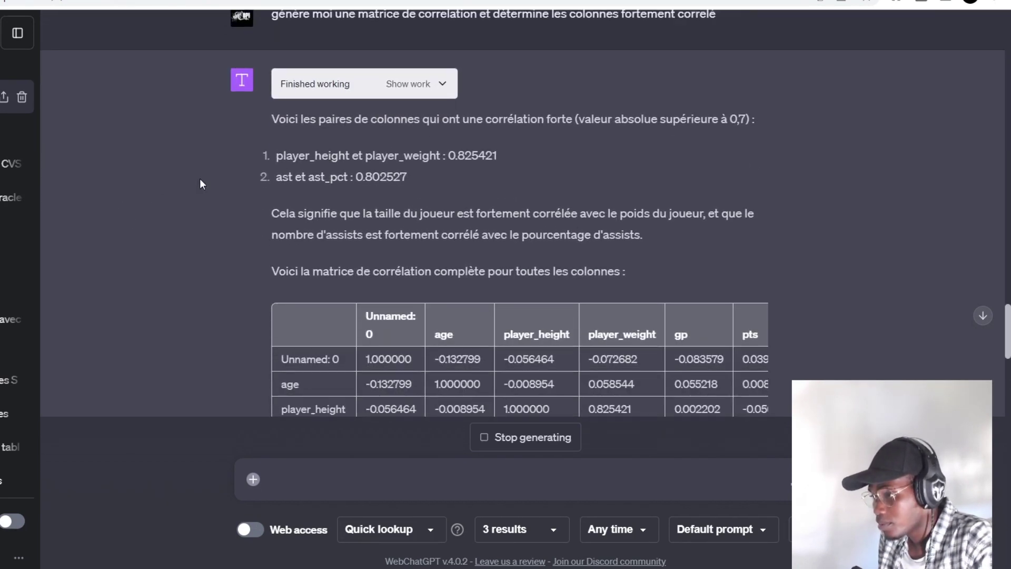
{"action": "left_click_drag", "start_coordinate": [347, 177], "coordinate": [277, 177]}
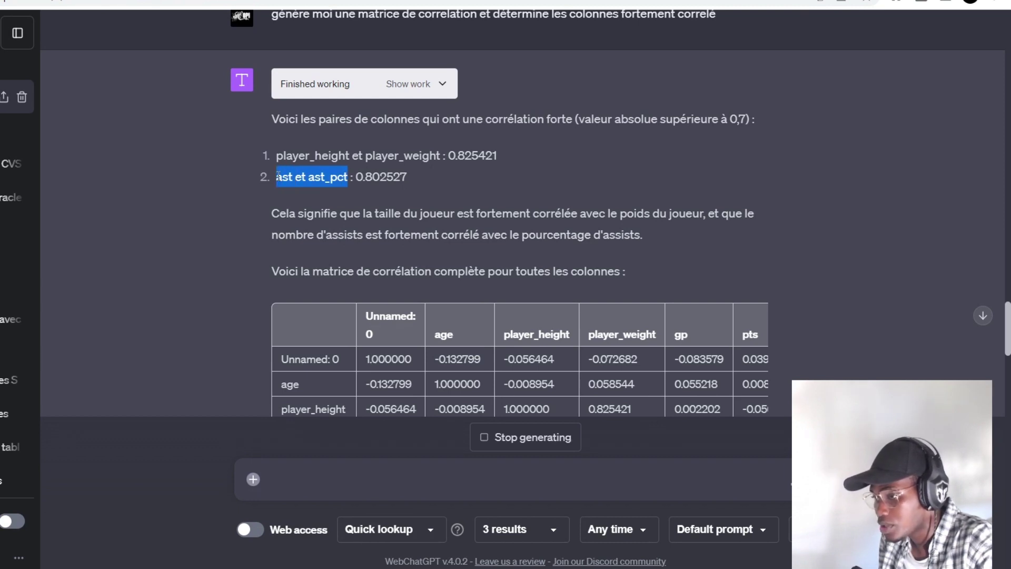
{"action": "left_click", "coordinate": [355, 491]}
{"action": "type", "text": "peux "}
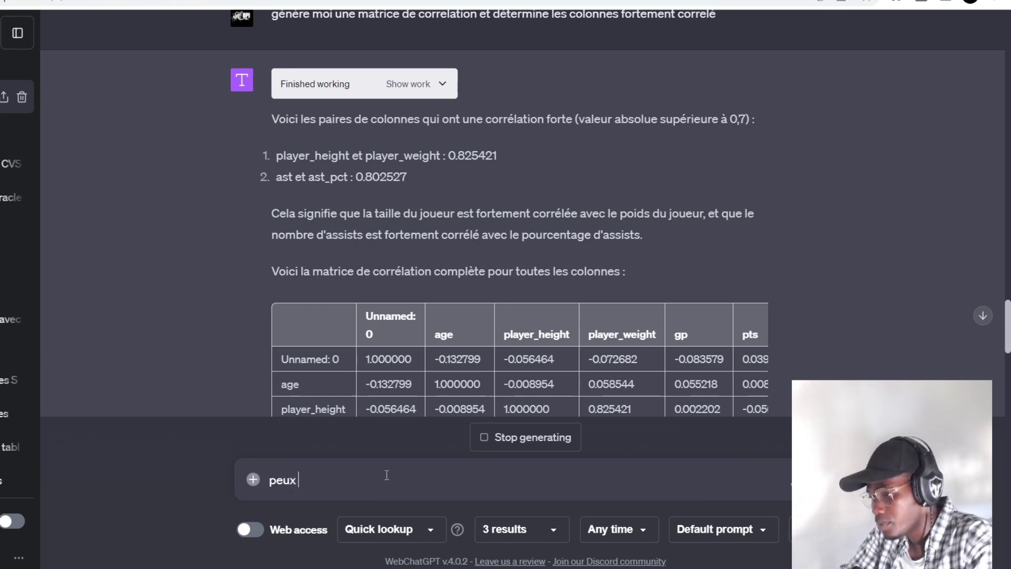
{"action": "type", "text": "tu m"}
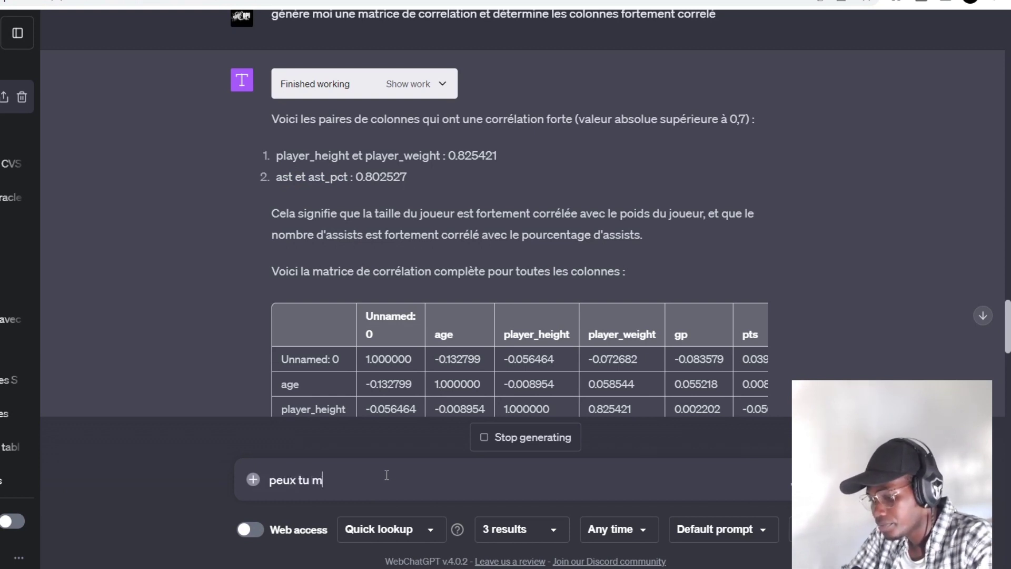
{"action": "type", "text": "'expliquer c'est quoi les colonne ast et ast_pct ?"}
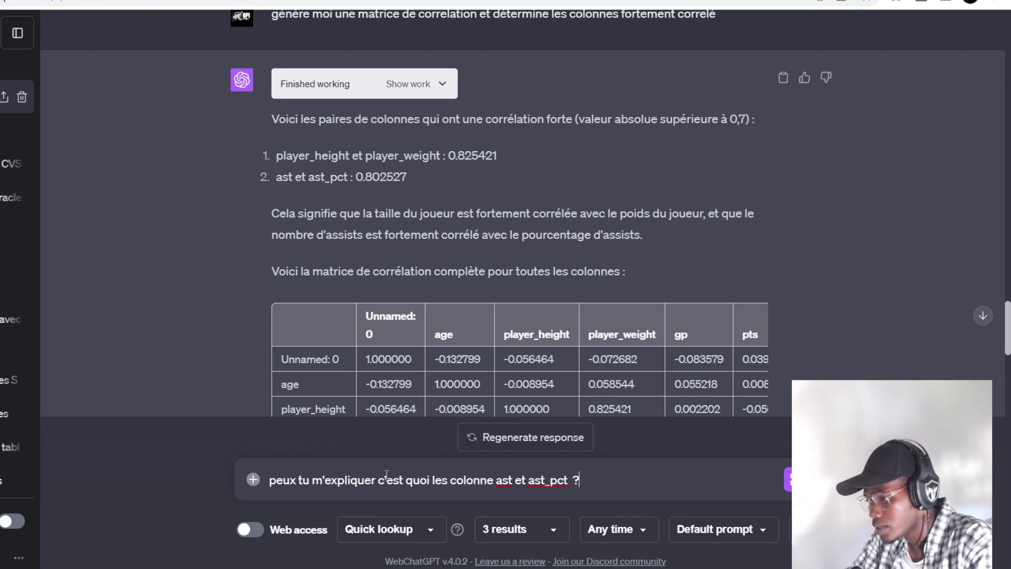
{"action": "scroll", "coordinate": [353, 301], "scroll_direction": "down", "scroll_amount": 8}
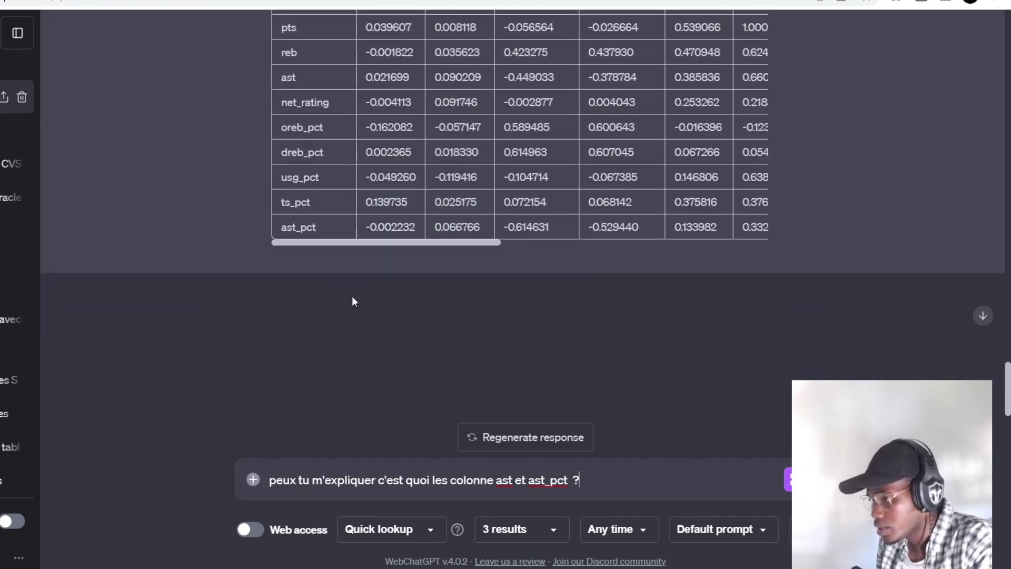
{"action": "left_click_drag", "start_coordinate": [492, 242], "coordinate": [104, 243]}
{"action": "scroll", "coordinate": [752, 253], "scroll_direction": "up", "scroll_amount": 9}
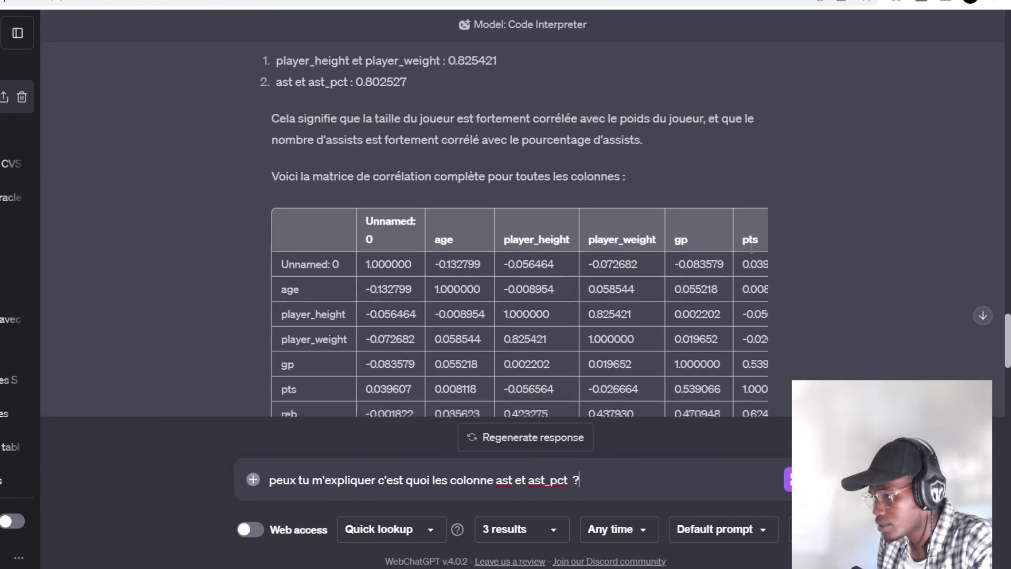
{"action": "scroll", "coordinate": [752, 253], "scroll_direction": "down", "scroll_amount": 9}
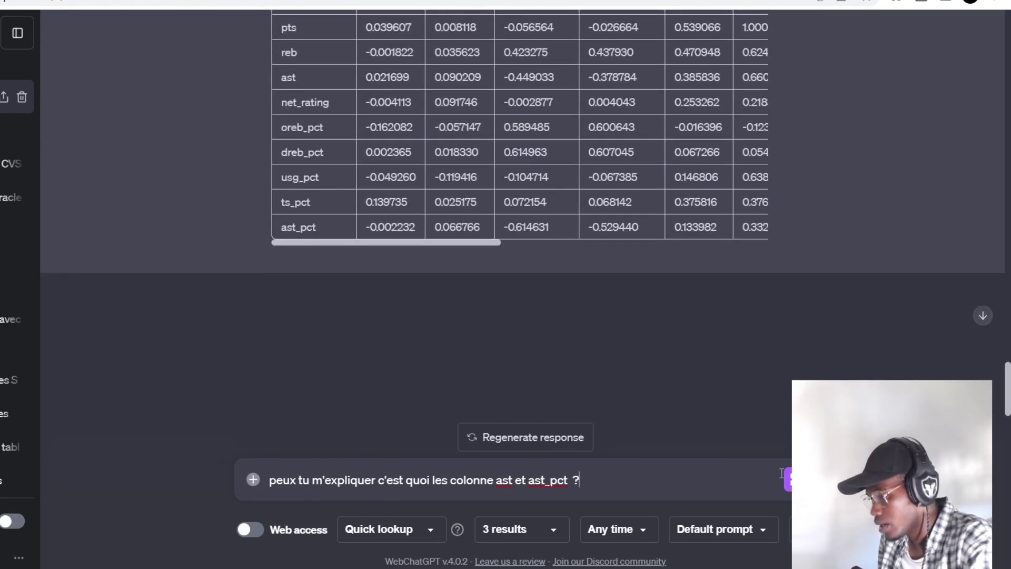
{"action": "key", "text": "Return"}
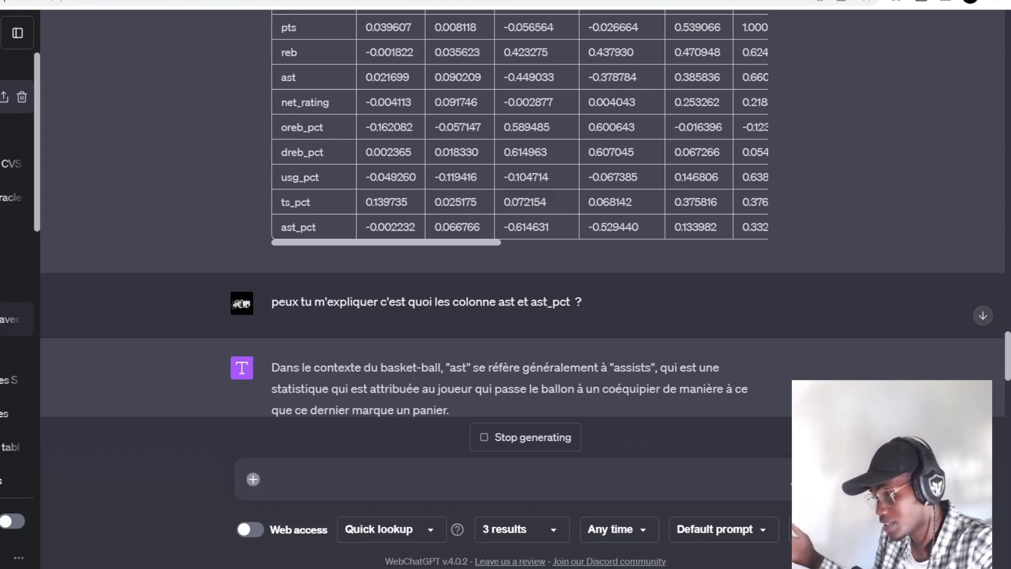
Read the explanation of the ast and ast_pct columns and compare it with the correlation matrix above
{"action": "scroll", "coordinate": [18, 290], "scroll_direction": "down", "scroll_amount": 3}
{"action": "scroll", "coordinate": [352, 326], "scroll_direction": "up", "scroll_amount": 4}
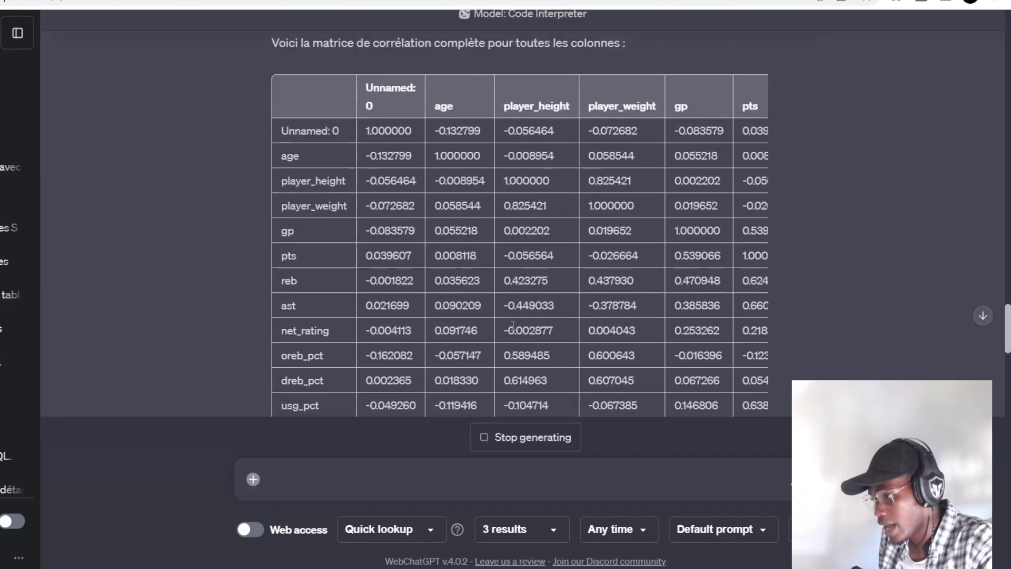
{"action": "scroll", "coordinate": [512, 325], "scroll_direction": "down", "scroll_amount": 7}
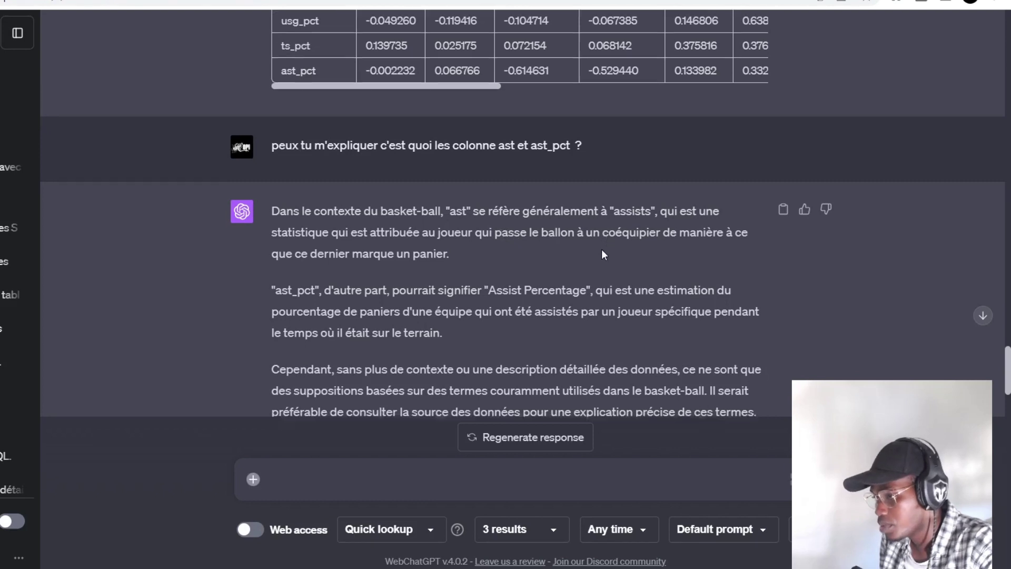
{"action": "scroll", "coordinate": [602, 249], "scroll_direction": "down", "scroll_amount": 2}
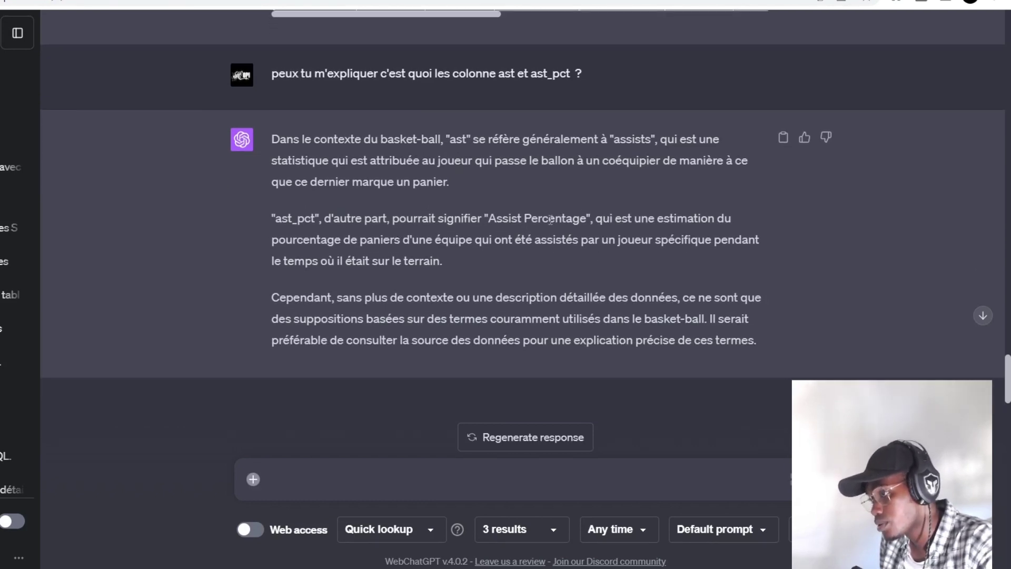
{"action": "scroll", "coordinate": [672, 150], "scroll_direction": "up", "scroll_amount": 6}
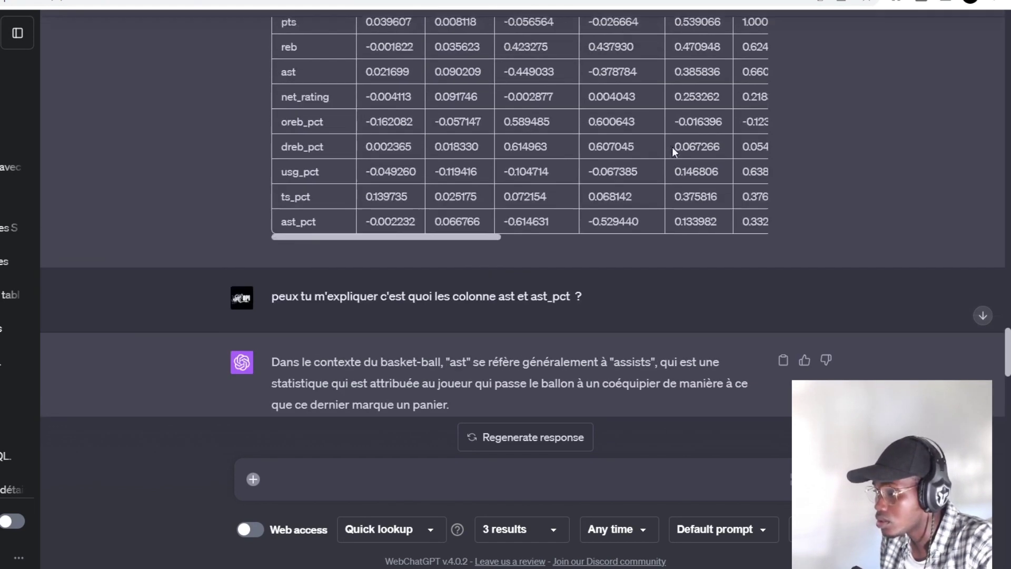
{"action": "scroll", "coordinate": [673, 149], "scroll_direction": "up", "scroll_amount": 3}
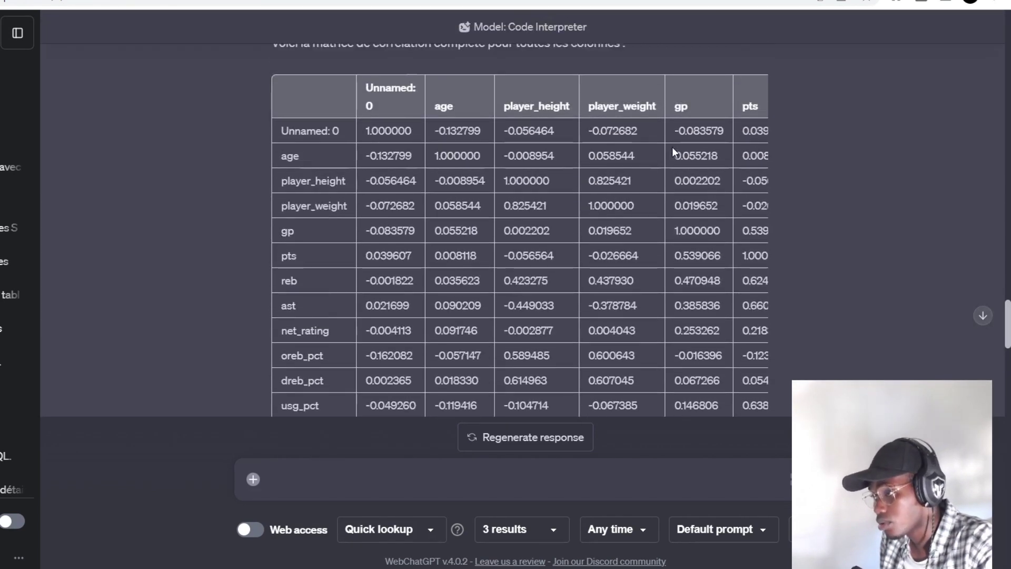
{"action": "scroll", "coordinate": [673, 151], "scroll_direction": "down", "scroll_amount": 3}
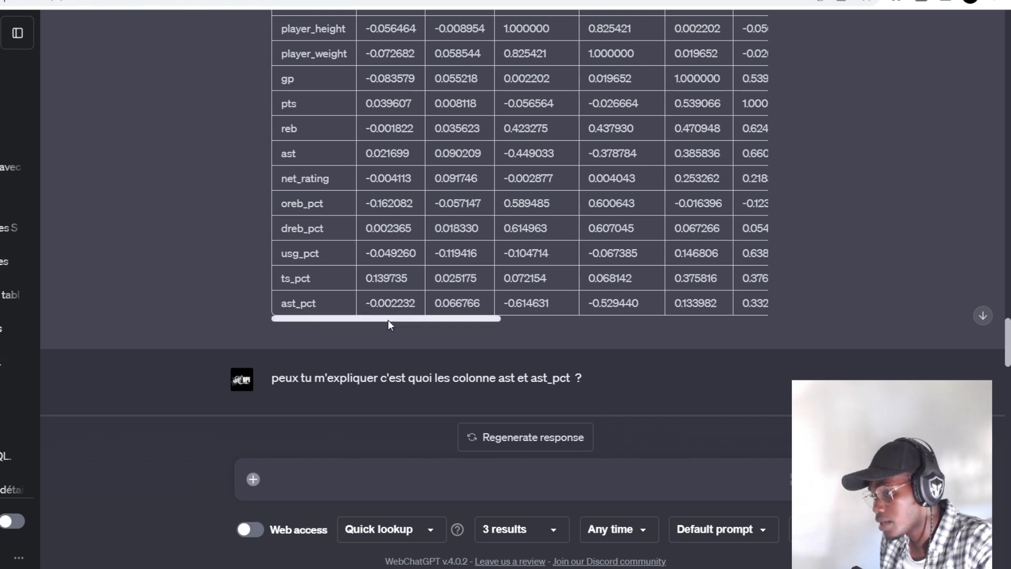
Ask ChatGPT "Génère moi des graphe qui pourrait représenté les information clé que ke pourrait avoir avec ce dataset"
{"action": "scroll", "coordinate": [388, 320], "scroll_direction": "down", "scroll_amount": 8}
{"action": "type", "text": "Gé"}
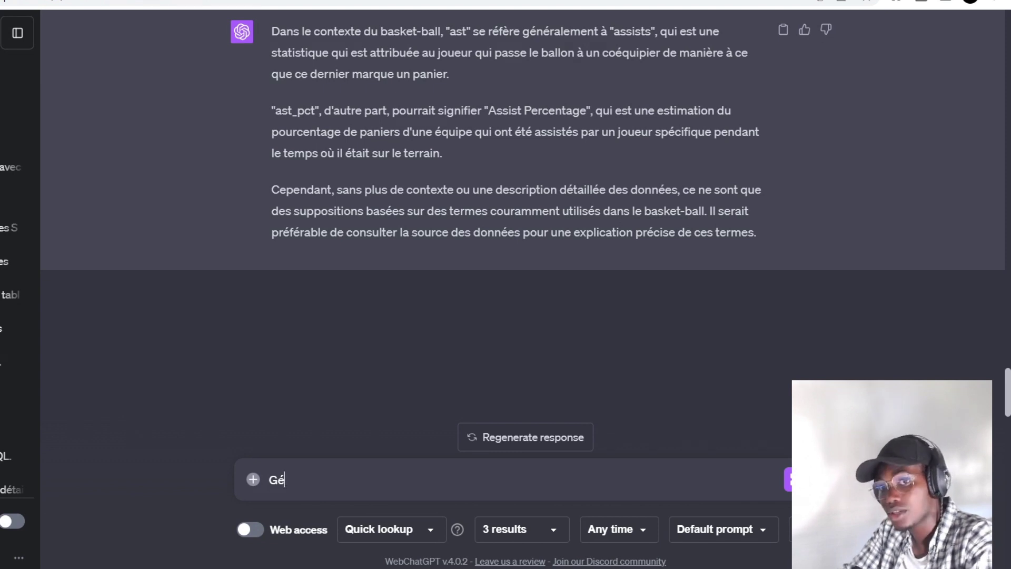
{"action": "type", "text": "nère moi des graphe qui pourrait représenté les information clé que ke pourrait avoir avec ce dataset"}
{"action": "key", "text": "Return"}
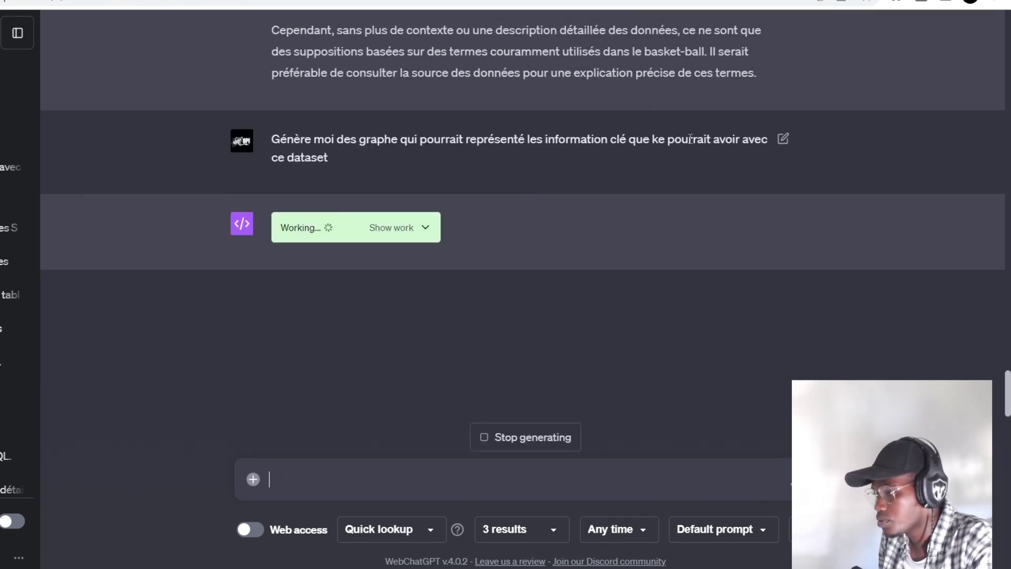
{"action": "double_click", "coordinate": [659, 140]}
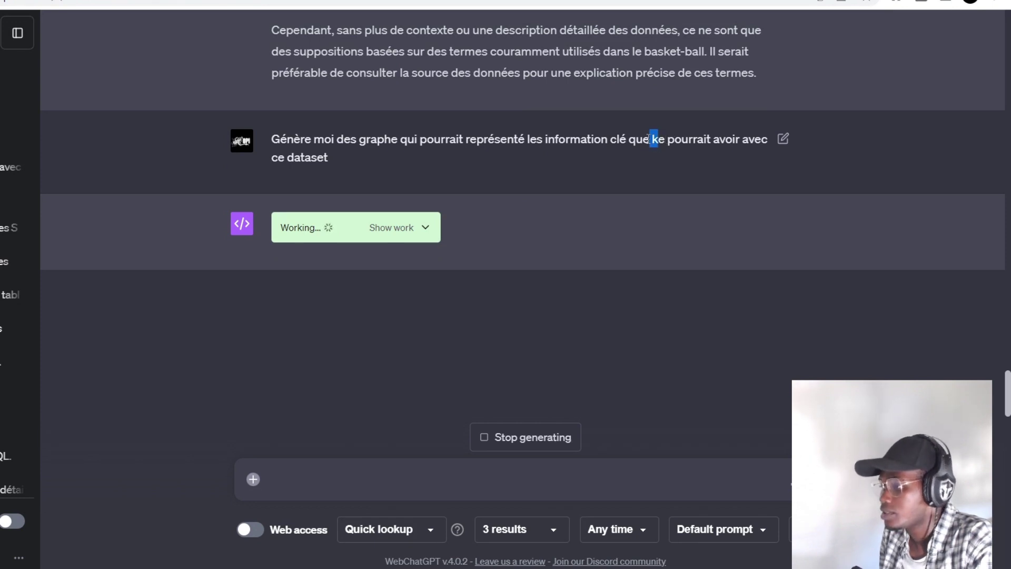
{"action": "left_click", "coordinate": [668, 140]}
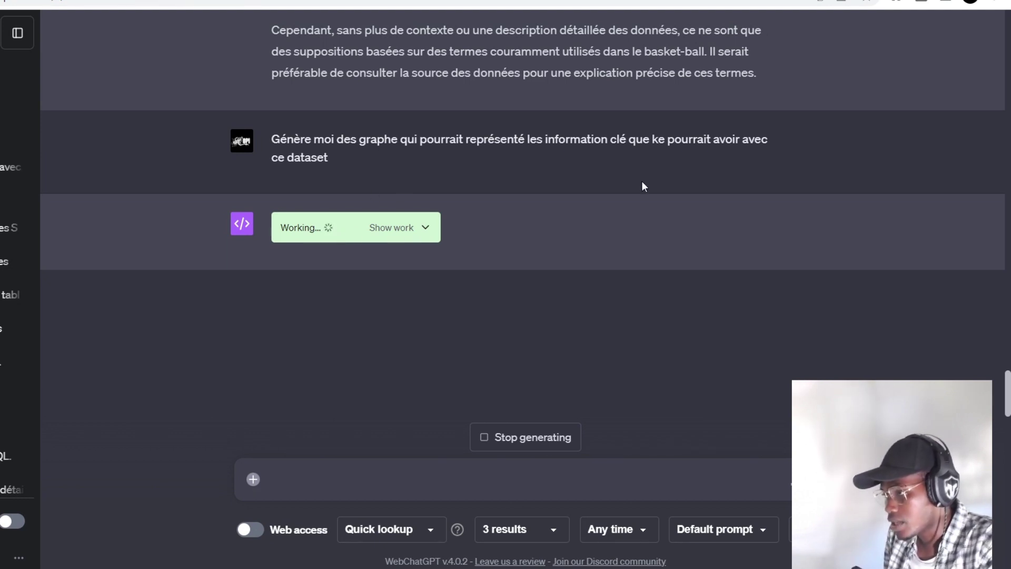
Examine the generated charts and the numbered descriptions below them as the answer is written
{"action": "scroll", "coordinate": [764, 163], "scroll_direction": "up", "scroll_amount": 5}
{"action": "scroll", "coordinate": [764, 163], "scroll_direction": "down", "scroll_amount": 5}
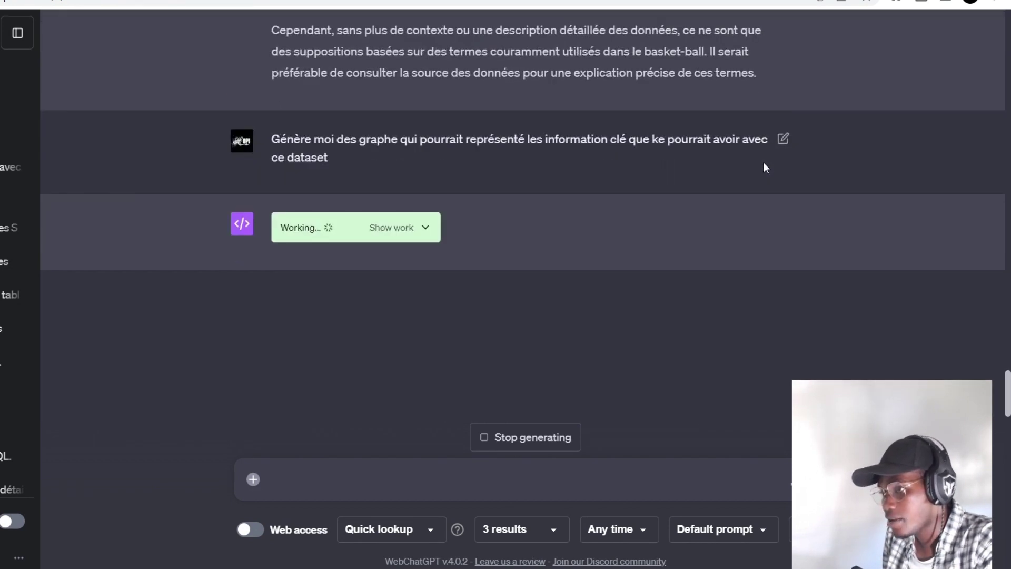
{"action": "scroll", "coordinate": [765, 167], "scroll_direction": "up", "scroll_amount": 8}
{"action": "scroll", "coordinate": [785, 137], "scroll_direction": "down", "scroll_amount": 10}
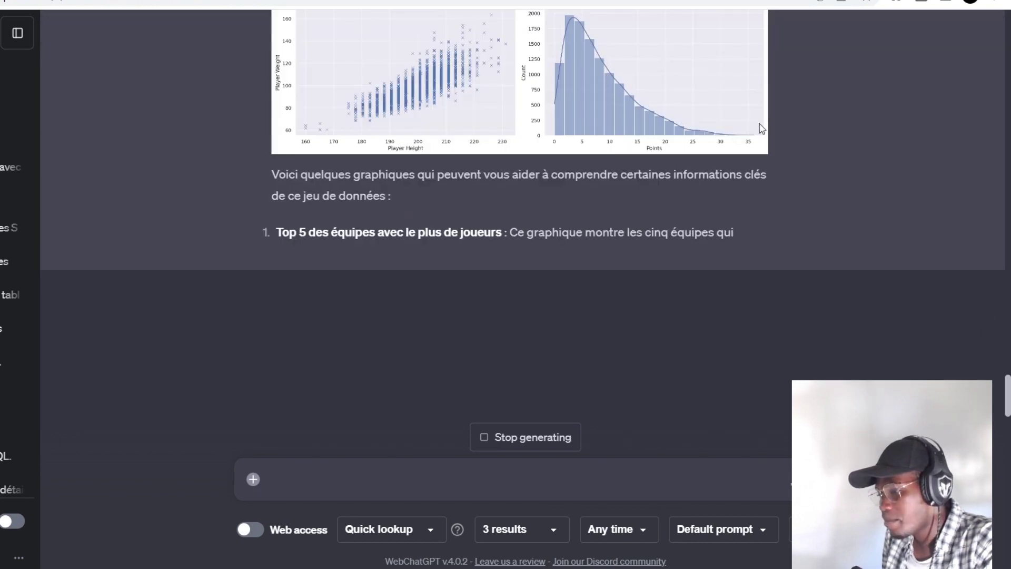
{"action": "scroll", "coordinate": [759, 134], "scroll_direction": "up", "scroll_amount": 4}
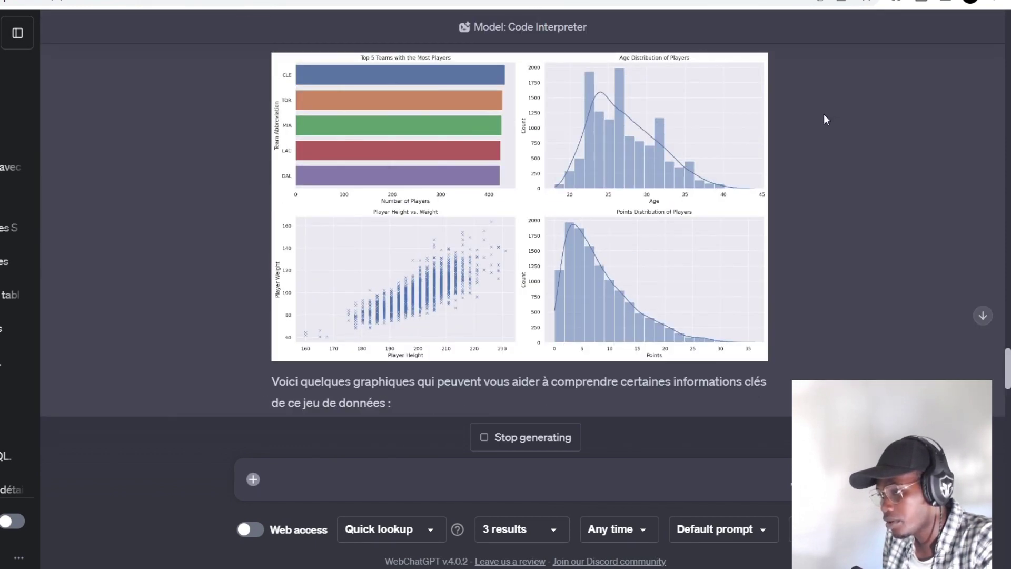
{"action": "scroll", "coordinate": [784, 231], "scroll_direction": "down", "scroll_amount": 4}
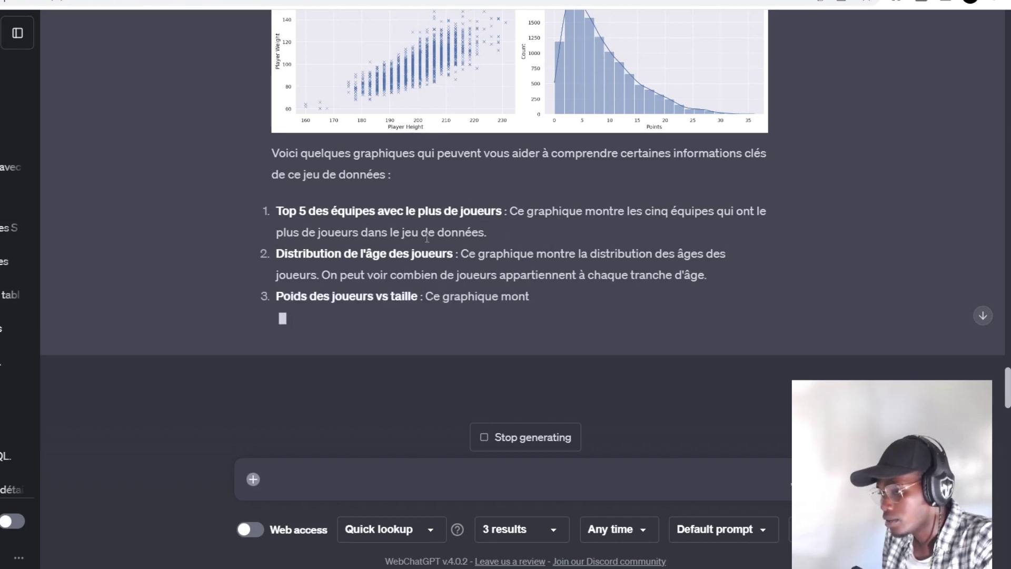
{"action": "scroll", "coordinate": [506, 242], "scroll_direction": "up", "scroll_amount": 1}
{"action": "scroll", "coordinate": [507, 242], "scroll_direction": "down", "scroll_amount": 3}
{"action": "scroll", "coordinate": [506, 242], "scroll_direction": "up", "scroll_amount": 1}
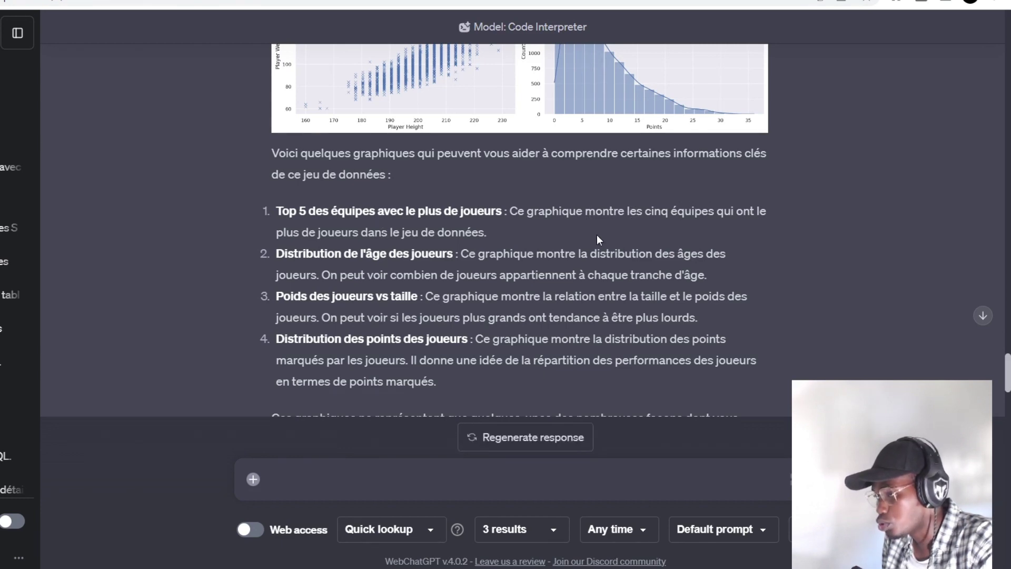
Compare the team, age, height versus weight and points charts with their written explanations, through to the closing paragraph
{"action": "scroll", "coordinate": [597, 234], "scroll_direction": "up", "scroll_amount": 8}
{"action": "scroll", "coordinate": [590, 239], "scroll_direction": "down", "scroll_amount": 4}
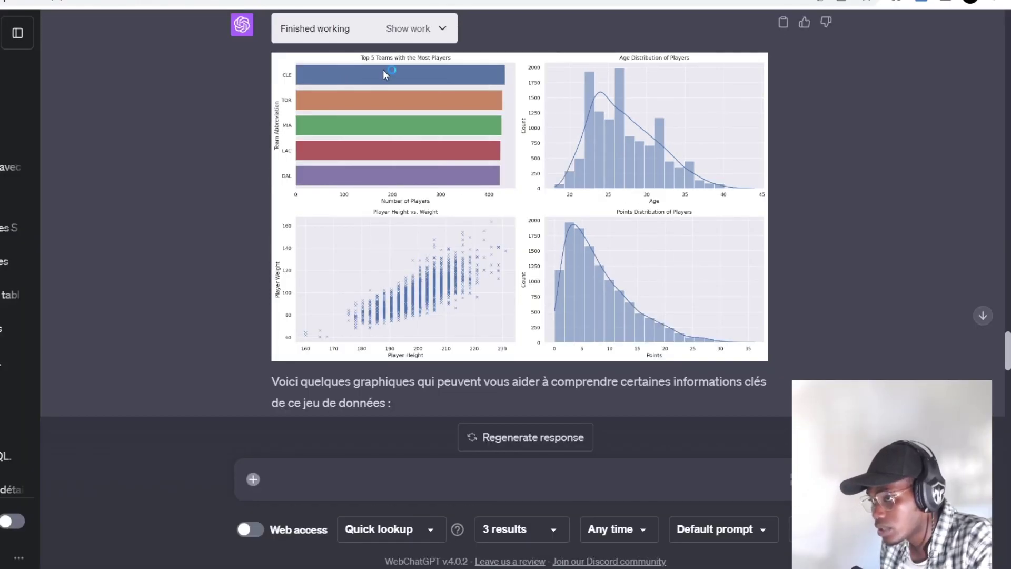
{"action": "scroll", "coordinate": [668, 179], "scroll_direction": "down", "scroll_amount": 5}
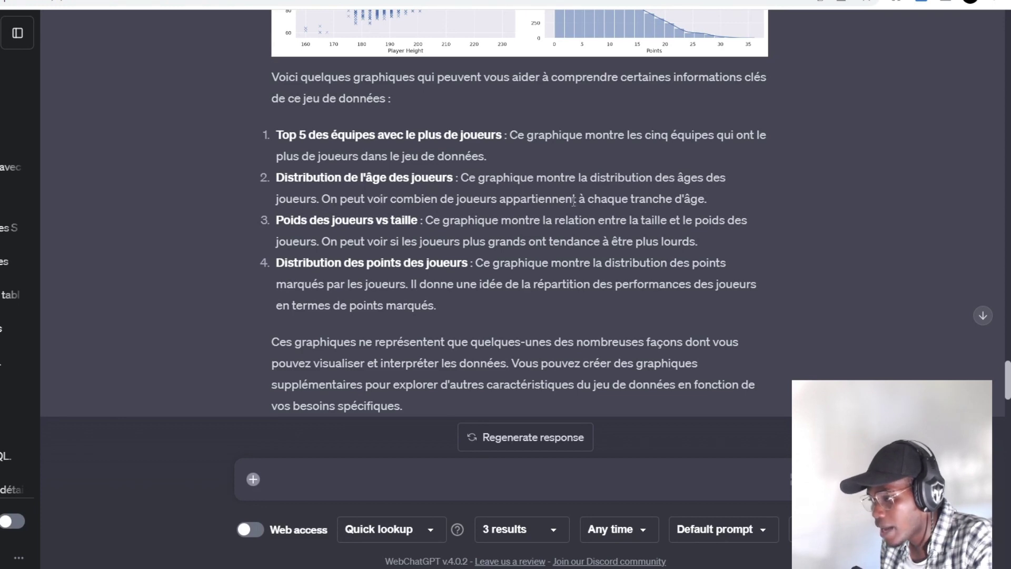
{"action": "scroll", "coordinate": [814, 211], "scroll_direction": "up", "scroll_amount": 6}
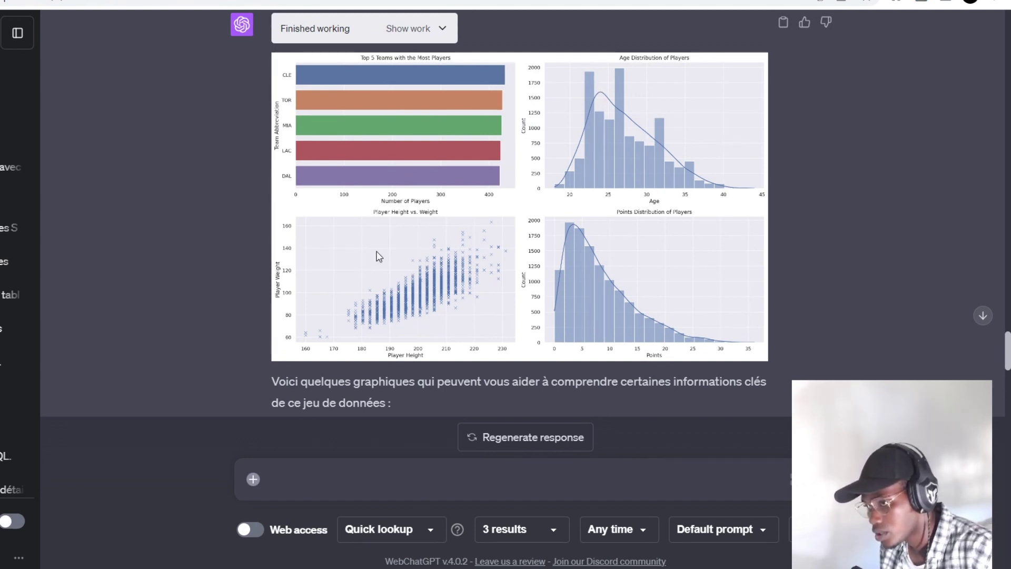
{"action": "scroll", "coordinate": [379, 258], "scroll_direction": "down", "scroll_amount": 3}
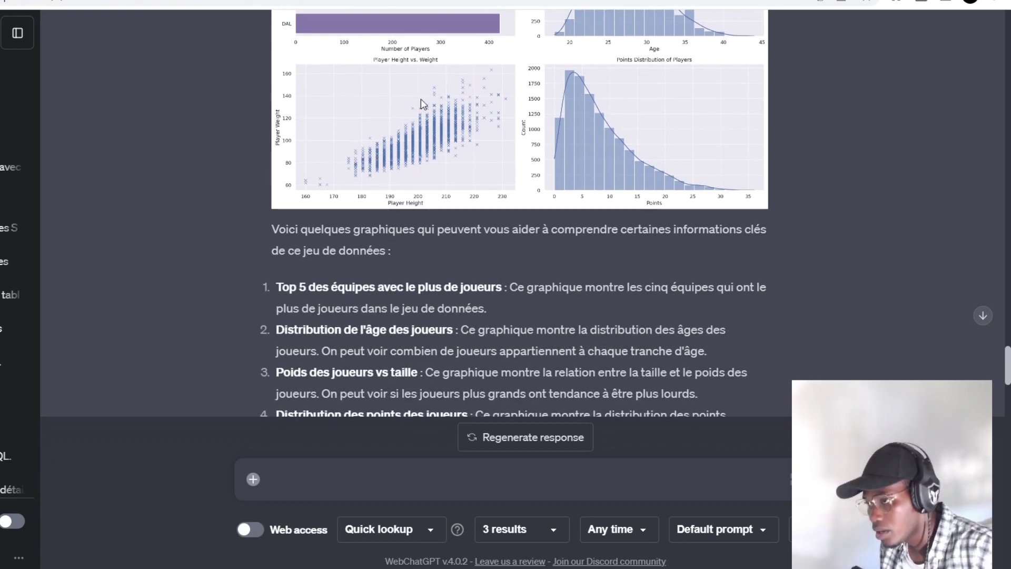
{"action": "scroll", "coordinate": [421, 111], "scroll_direction": "down", "scroll_amount": 2}
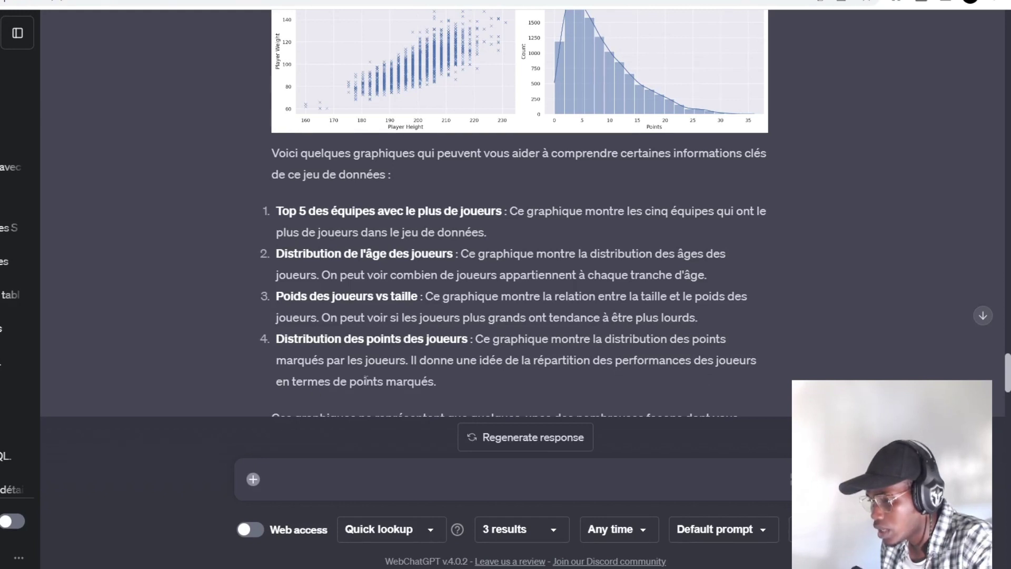
{"action": "scroll", "coordinate": [450, 352], "scroll_direction": "down", "scroll_amount": 5}
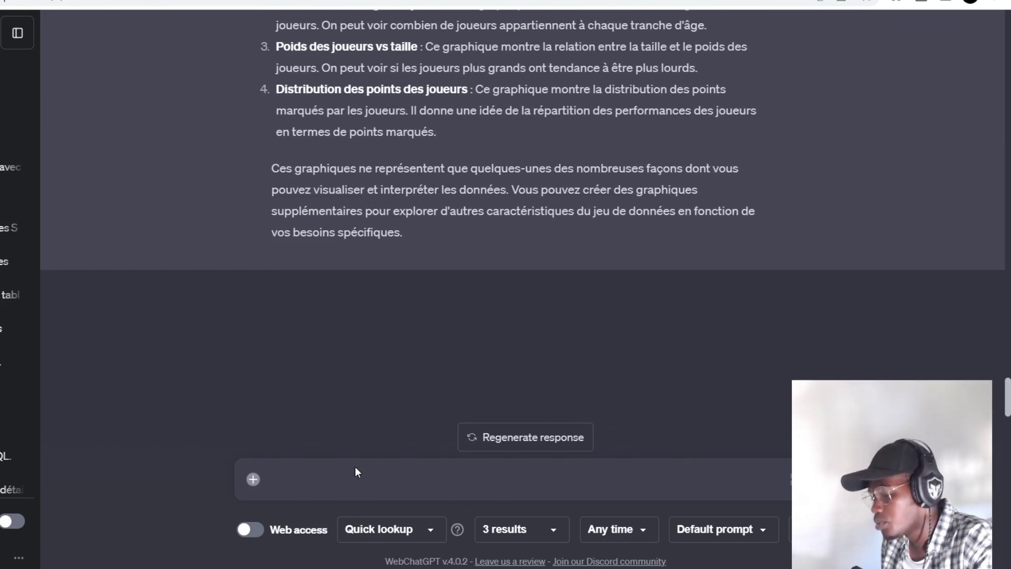
Ask ChatGPT about possible predictions with "Y'a-t-il des élément que peux prédire avecc ce dataset ?"
{"action": "left_click", "coordinate": [357, 477]}
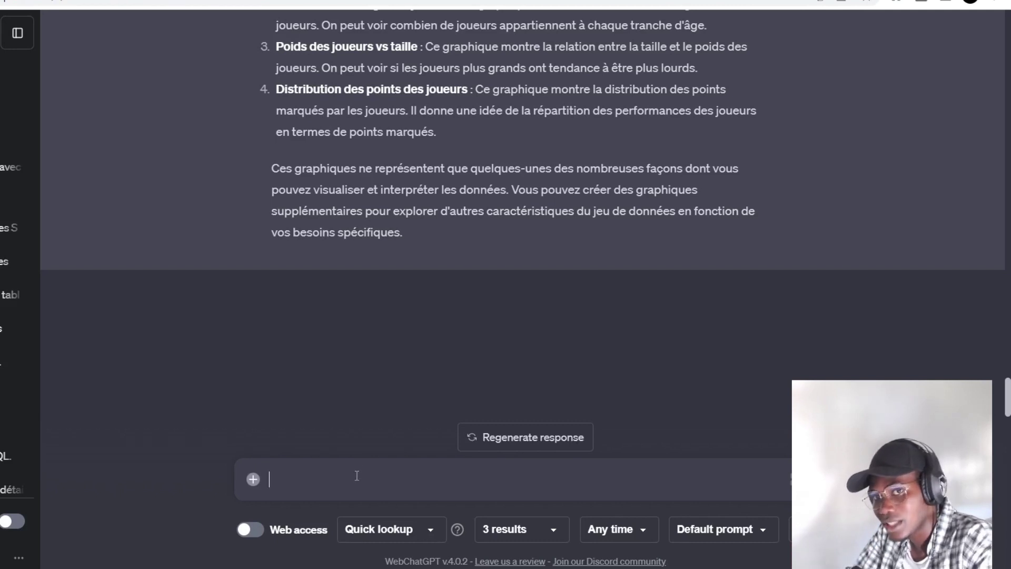
{"action": "type", "text": "Y'a-t-il des élément que peux prédire avecc ce dataset ?"}
{"action": "key", "text": "Return"}
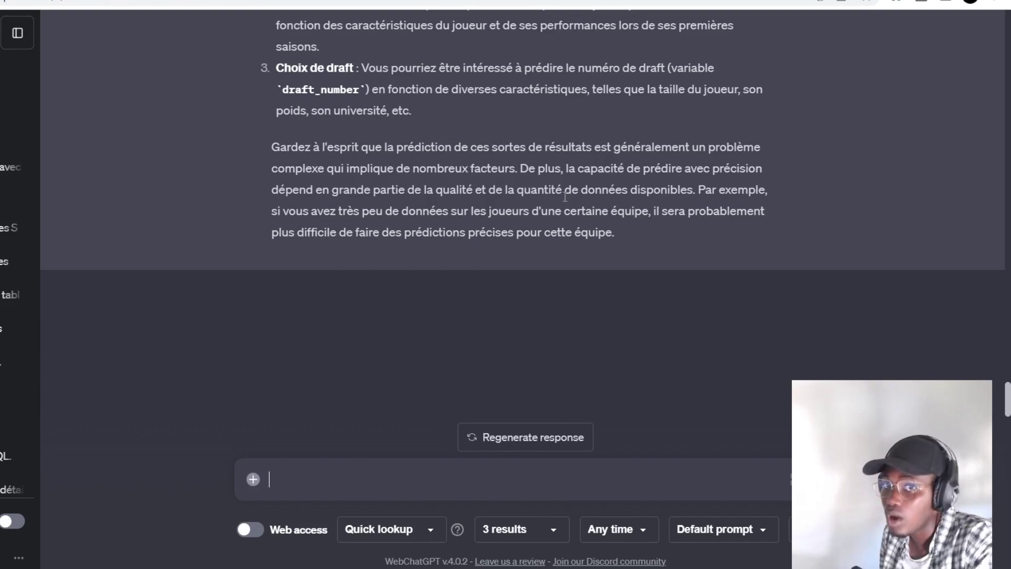
Revisit the four dataset charts and read the answer about what could be predicted from the dataset
{"action": "scroll", "coordinate": [566, 196], "scroll_direction": "up", "scroll_amount": 20}
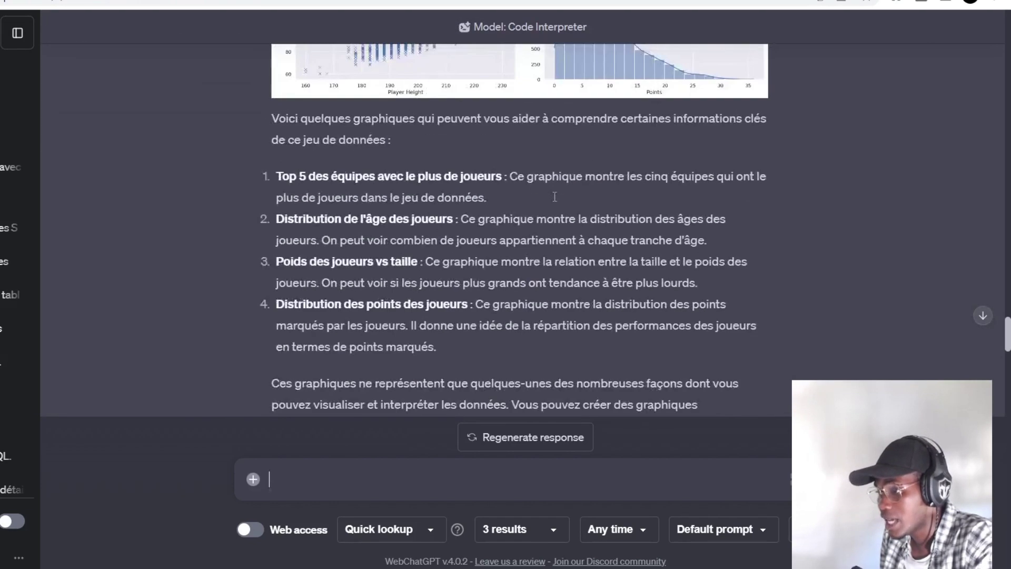
{"action": "scroll", "coordinate": [554, 197], "scroll_direction": "up", "scroll_amount": 10}
{"action": "scroll", "coordinate": [554, 198], "scroll_direction": "down", "scroll_amount": 8}
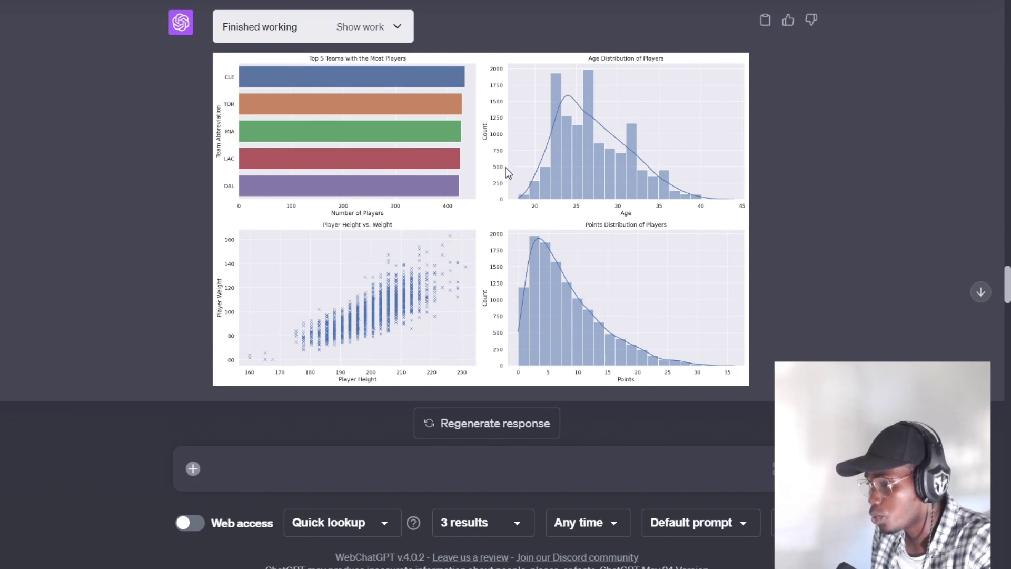
{"action": "scroll", "coordinate": [522, 176], "scroll_direction": "down", "scroll_amount": 15}
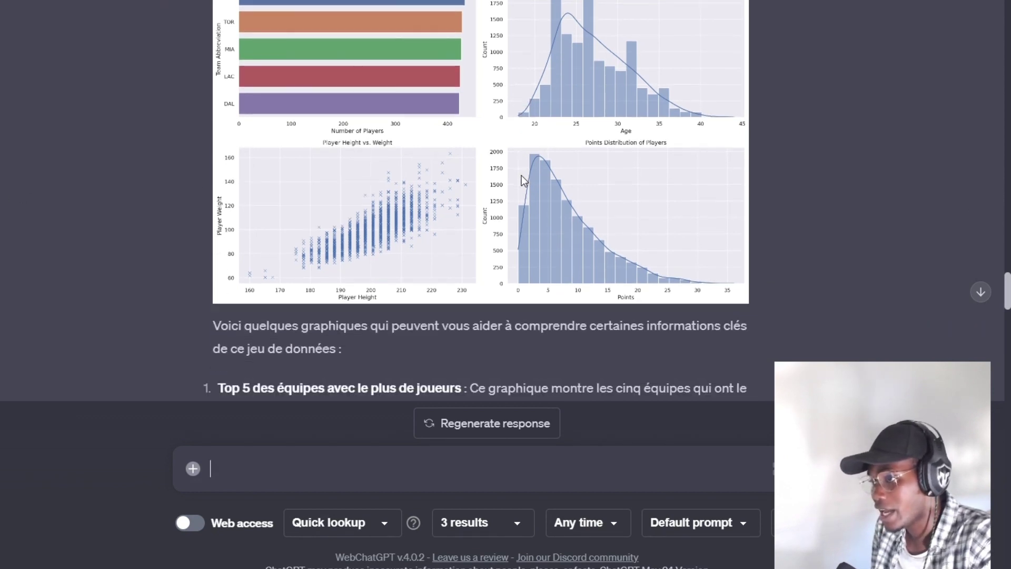
{"action": "scroll", "coordinate": [524, 180], "scroll_direction": "up", "scroll_amount": 2}
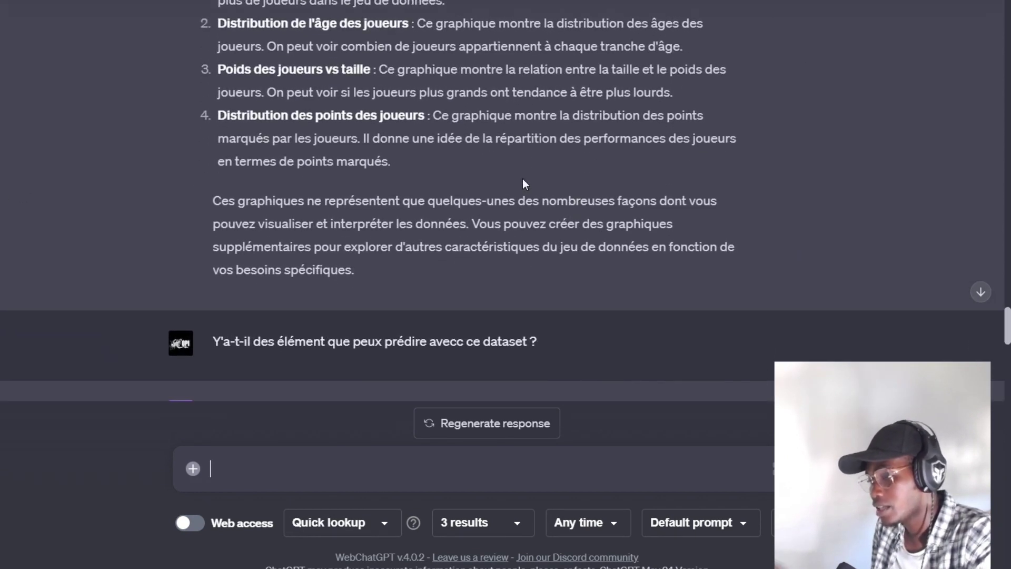
{"action": "scroll", "coordinate": [522, 180], "scroll_direction": "down", "scroll_amount": 10}
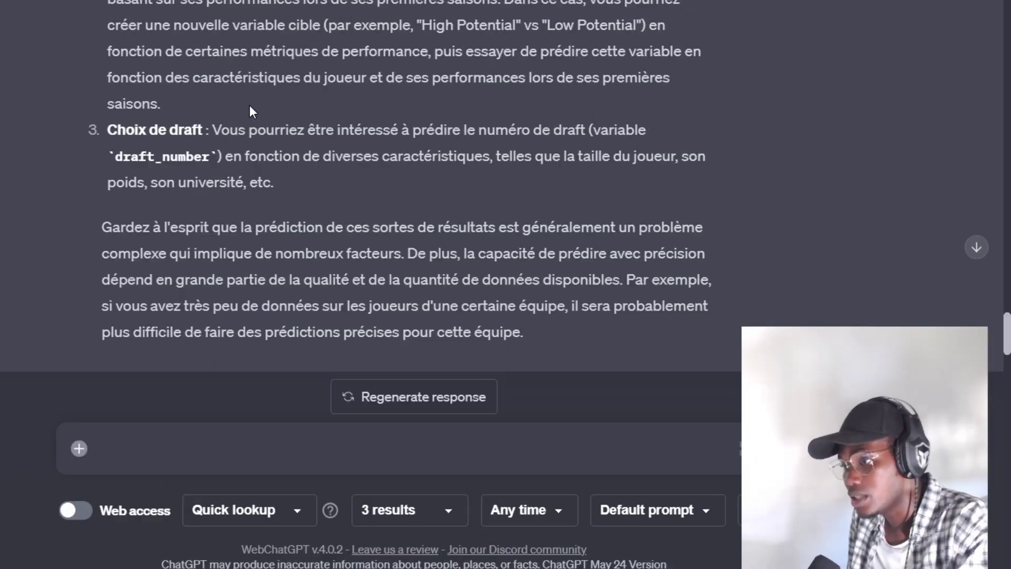
{"action": "scroll", "coordinate": [354, 168], "scroll_direction": "up", "scroll_amount": 2}
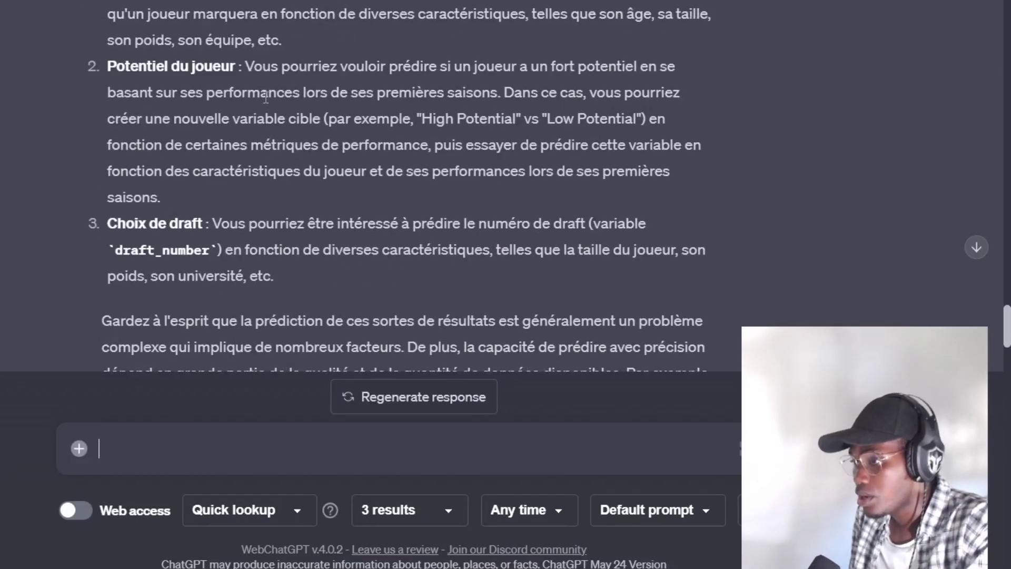
{"action": "scroll", "coordinate": [268, 100], "scroll_direction": "down", "scroll_amount": 3}
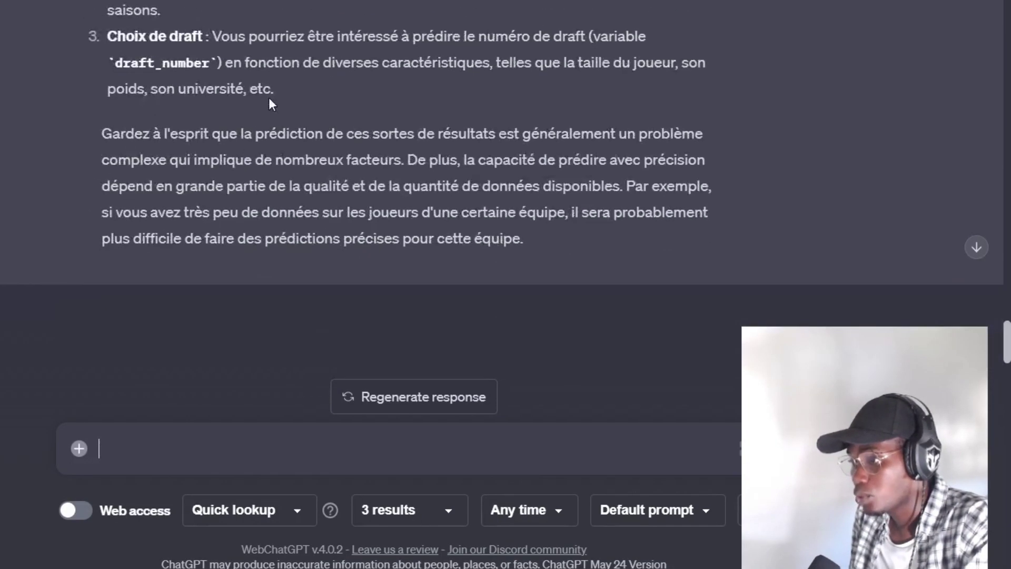
Look back through the conversation, from the charts and correlation matrix to the OCR, QR code and grayscale image requests
{"action": "scroll", "coordinate": [279, 108], "scroll_direction": "up", "scroll_amount": 12}
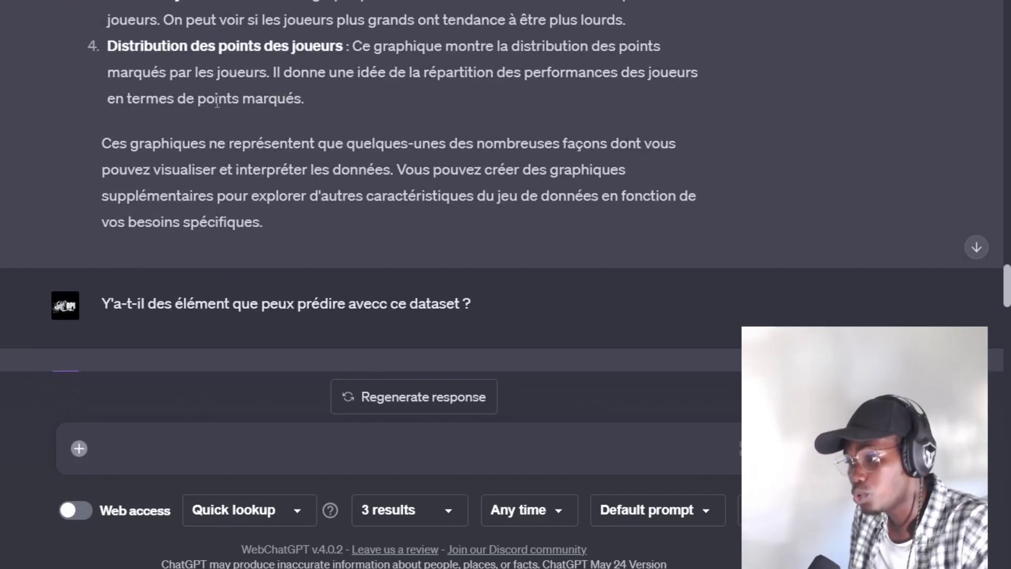
{"action": "scroll", "coordinate": [217, 102], "scroll_direction": "up", "scroll_amount": 15}
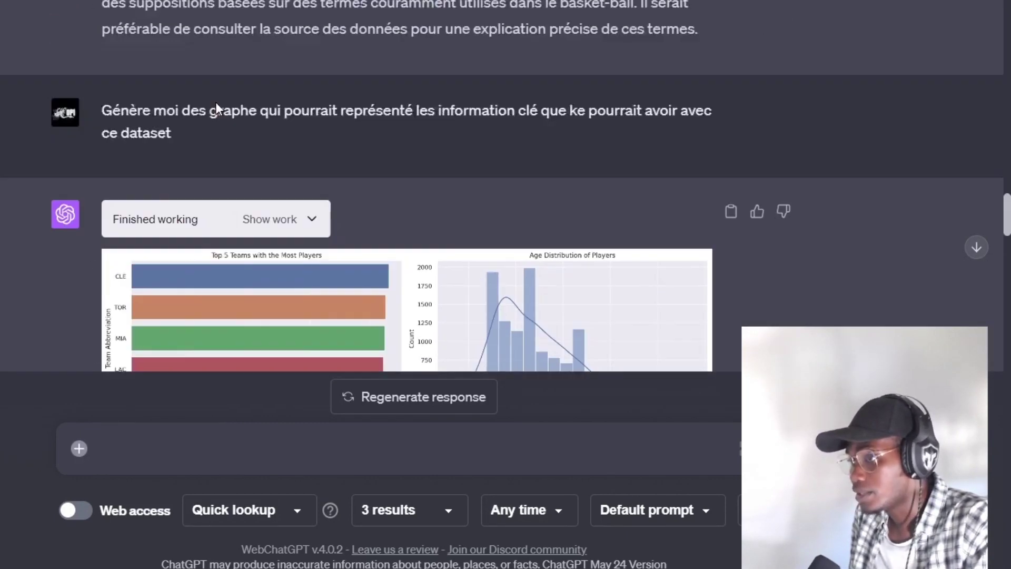
{"action": "scroll", "coordinate": [224, 90], "scroll_direction": "up", "scroll_amount": 10}
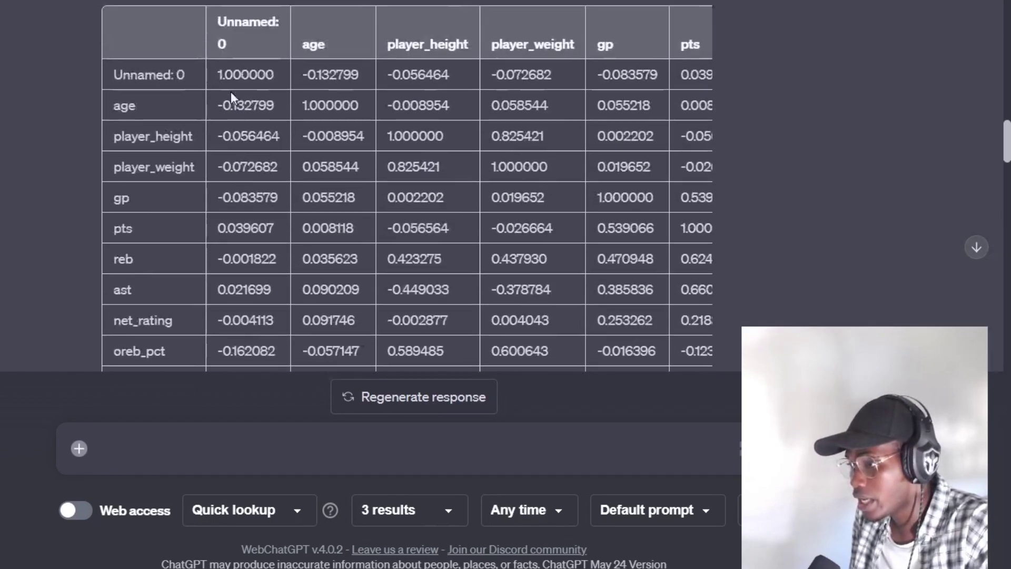
{"action": "scroll", "coordinate": [231, 92], "scroll_direction": "up", "scroll_amount": 10}
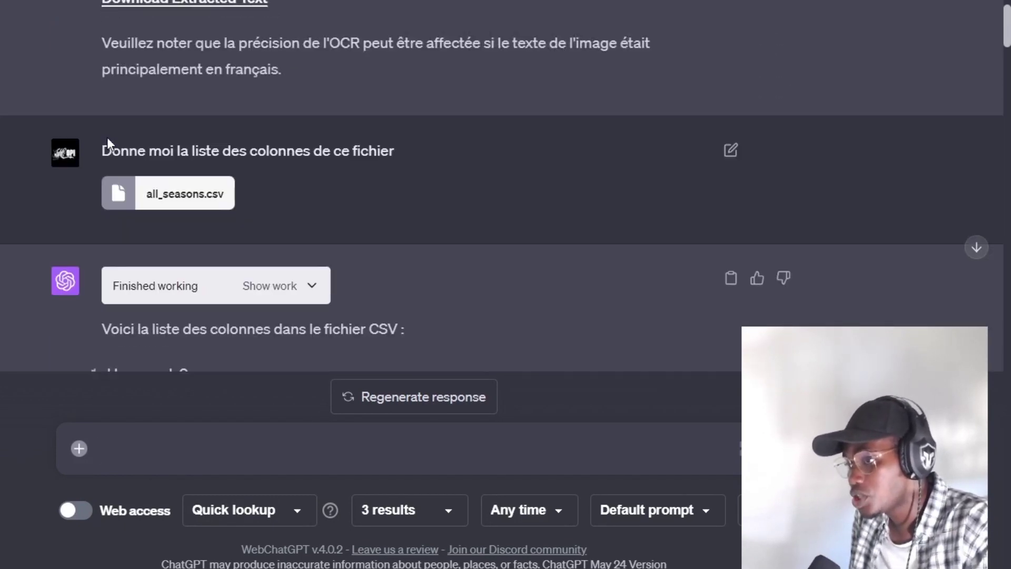
{"action": "scroll", "coordinate": [108, 144], "scroll_direction": "up", "scroll_amount": 2}
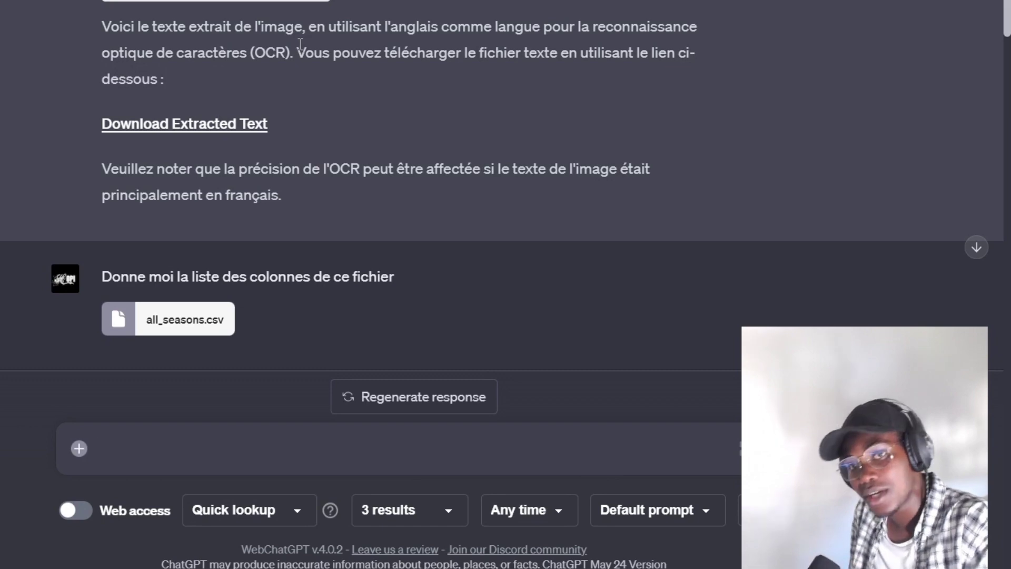
{"action": "scroll", "coordinate": [294, 33], "scroll_direction": "up", "scroll_amount": 10}
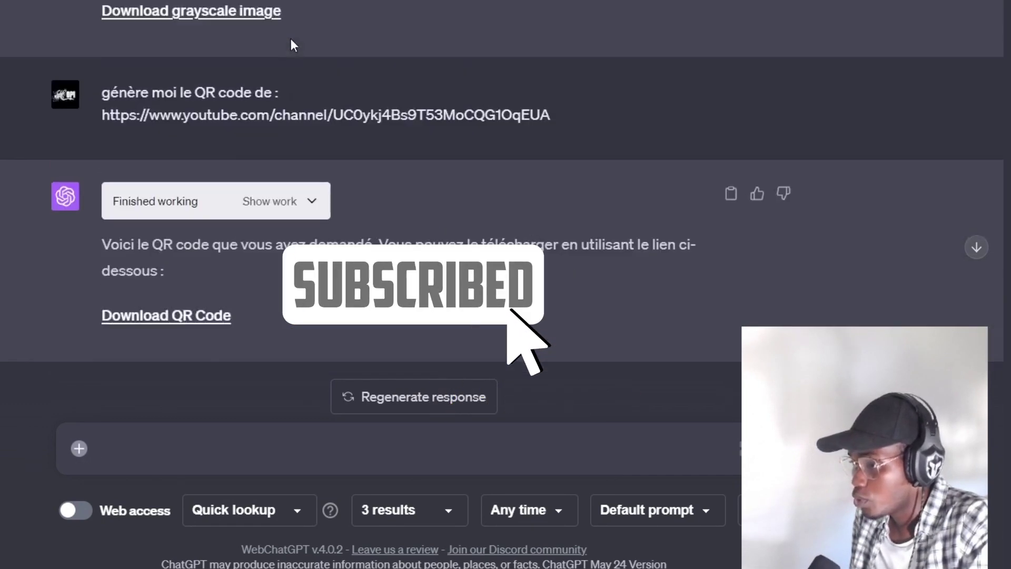
{"action": "scroll", "coordinate": [286, 42], "scroll_direction": "up", "scroll_amount": 5}
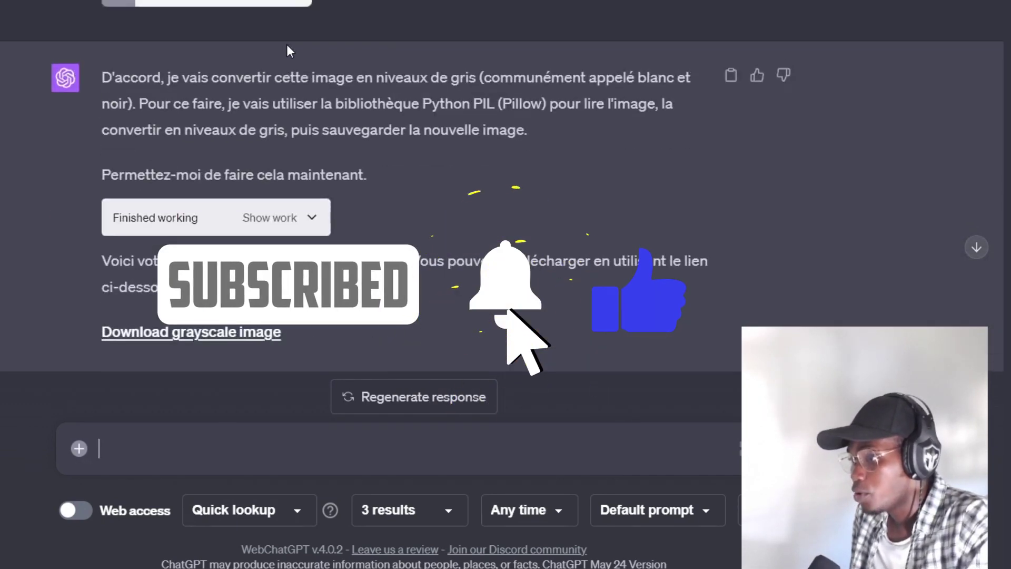
{"action": "scroll", "coordinate": [287, 44], "scroll_direction": "down", "scroll_amount": 5}
{"action": "scroll", "coordinate": [286, 44], "scroll_direction": "down", "scroll_amount": 2}
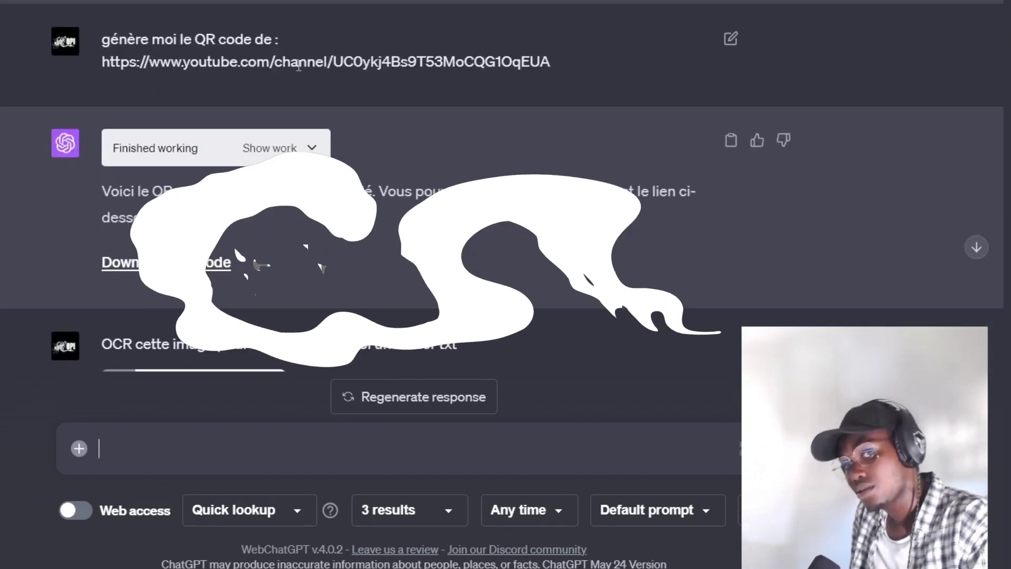